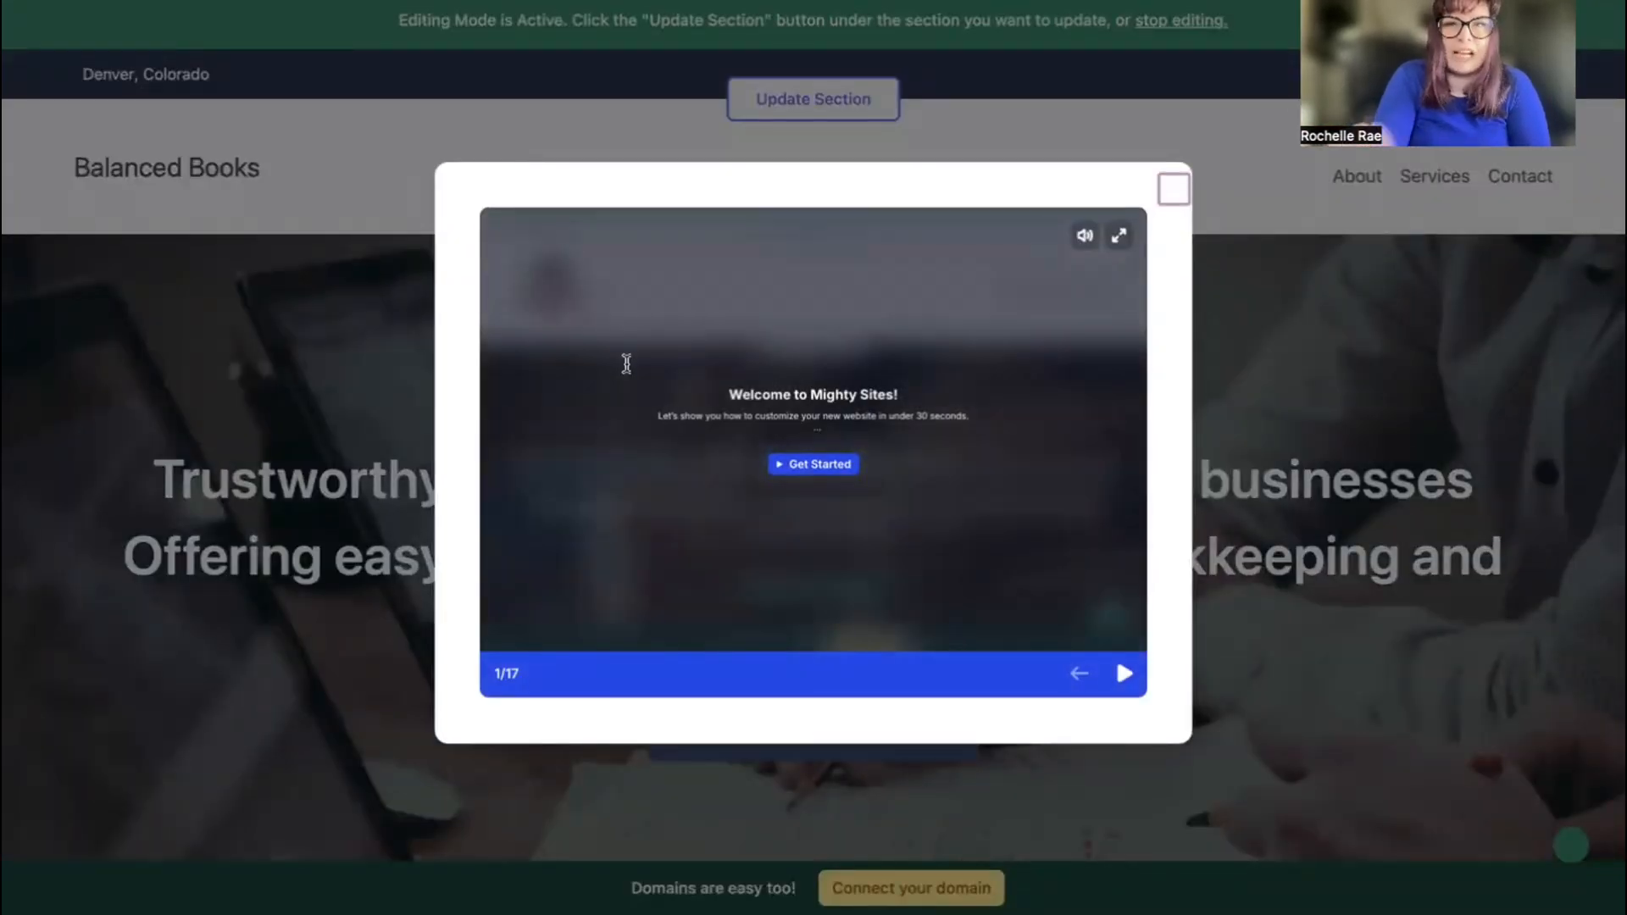
Advance the welcome tour to slide 5/17, then close the tour.
click(1130, 677)
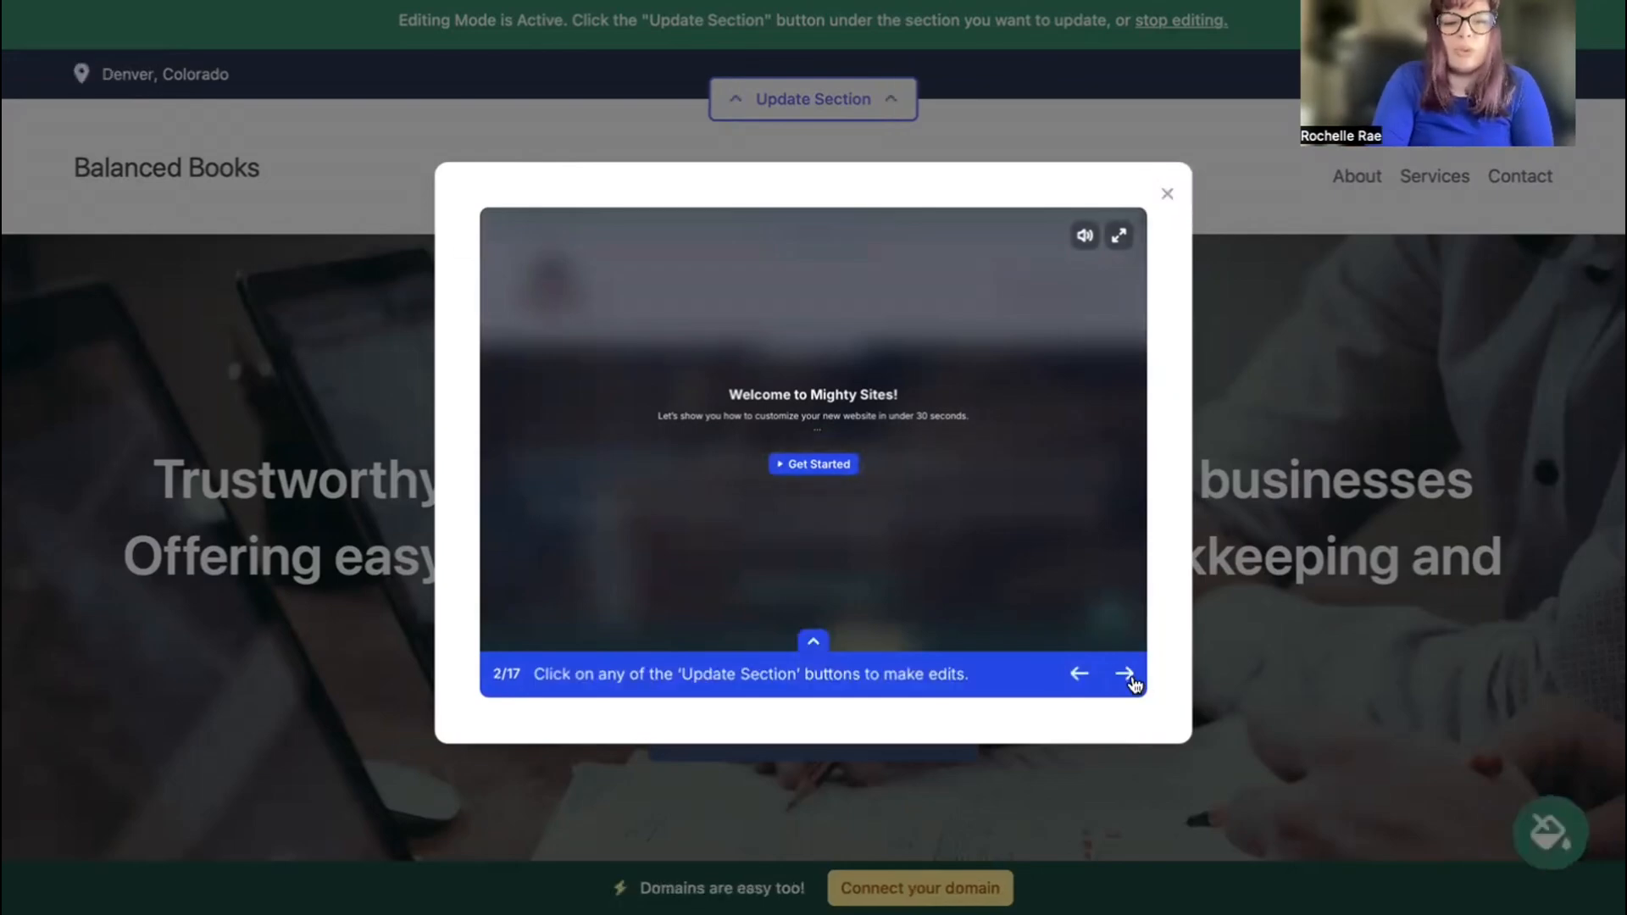
click(1132, 679)
click(1132, 680)
click(1130, 677)
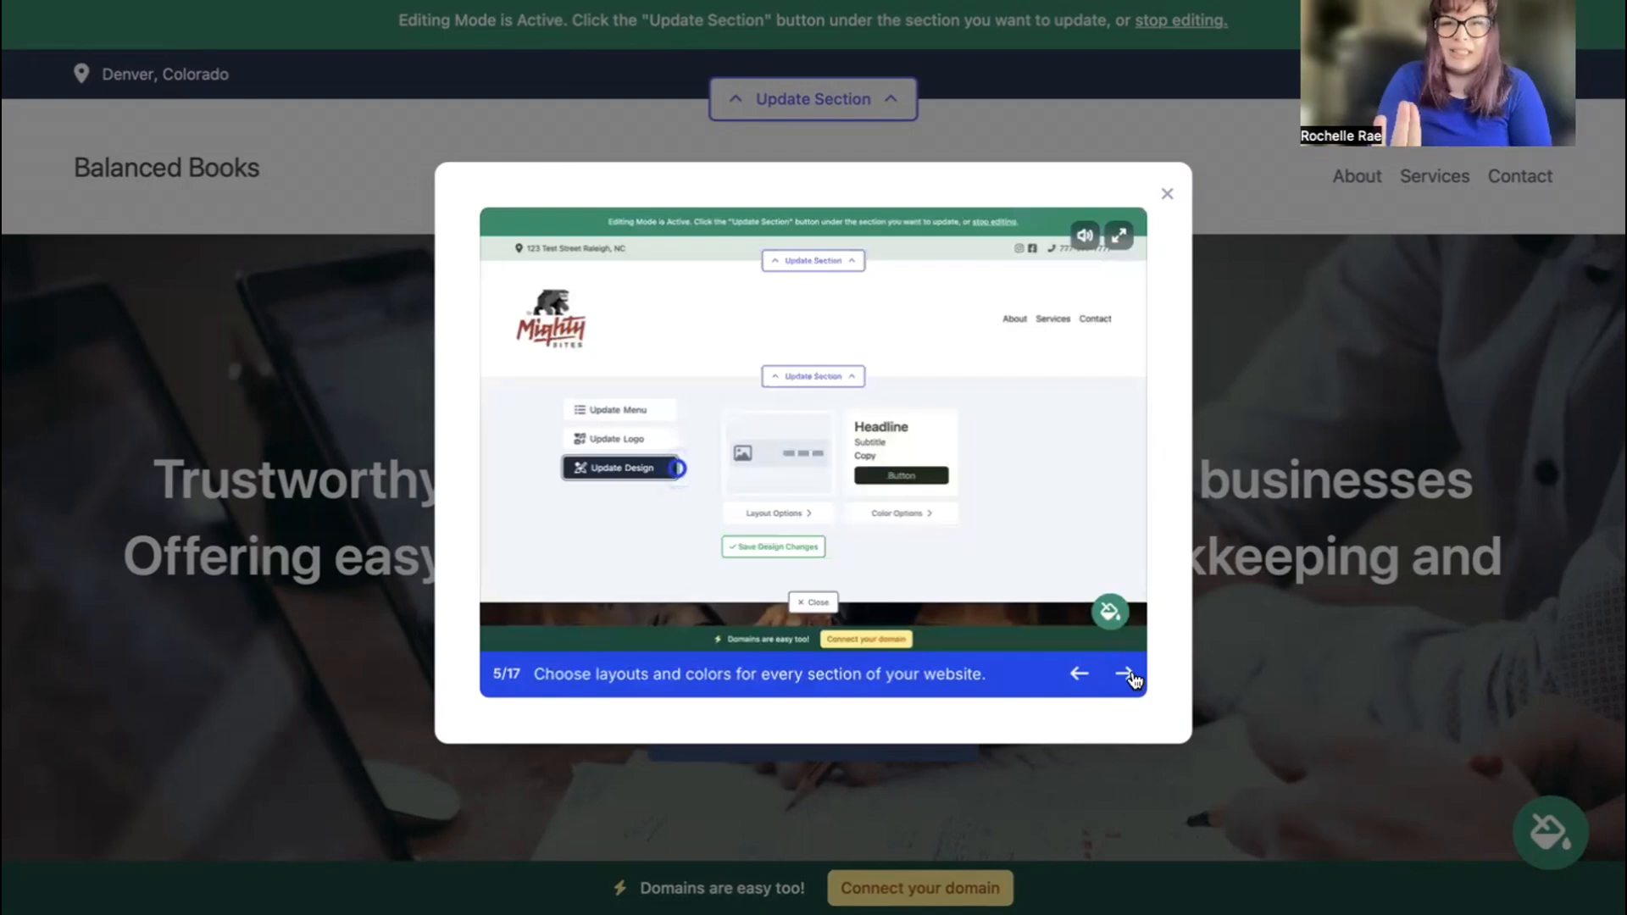
click(1168, 195)
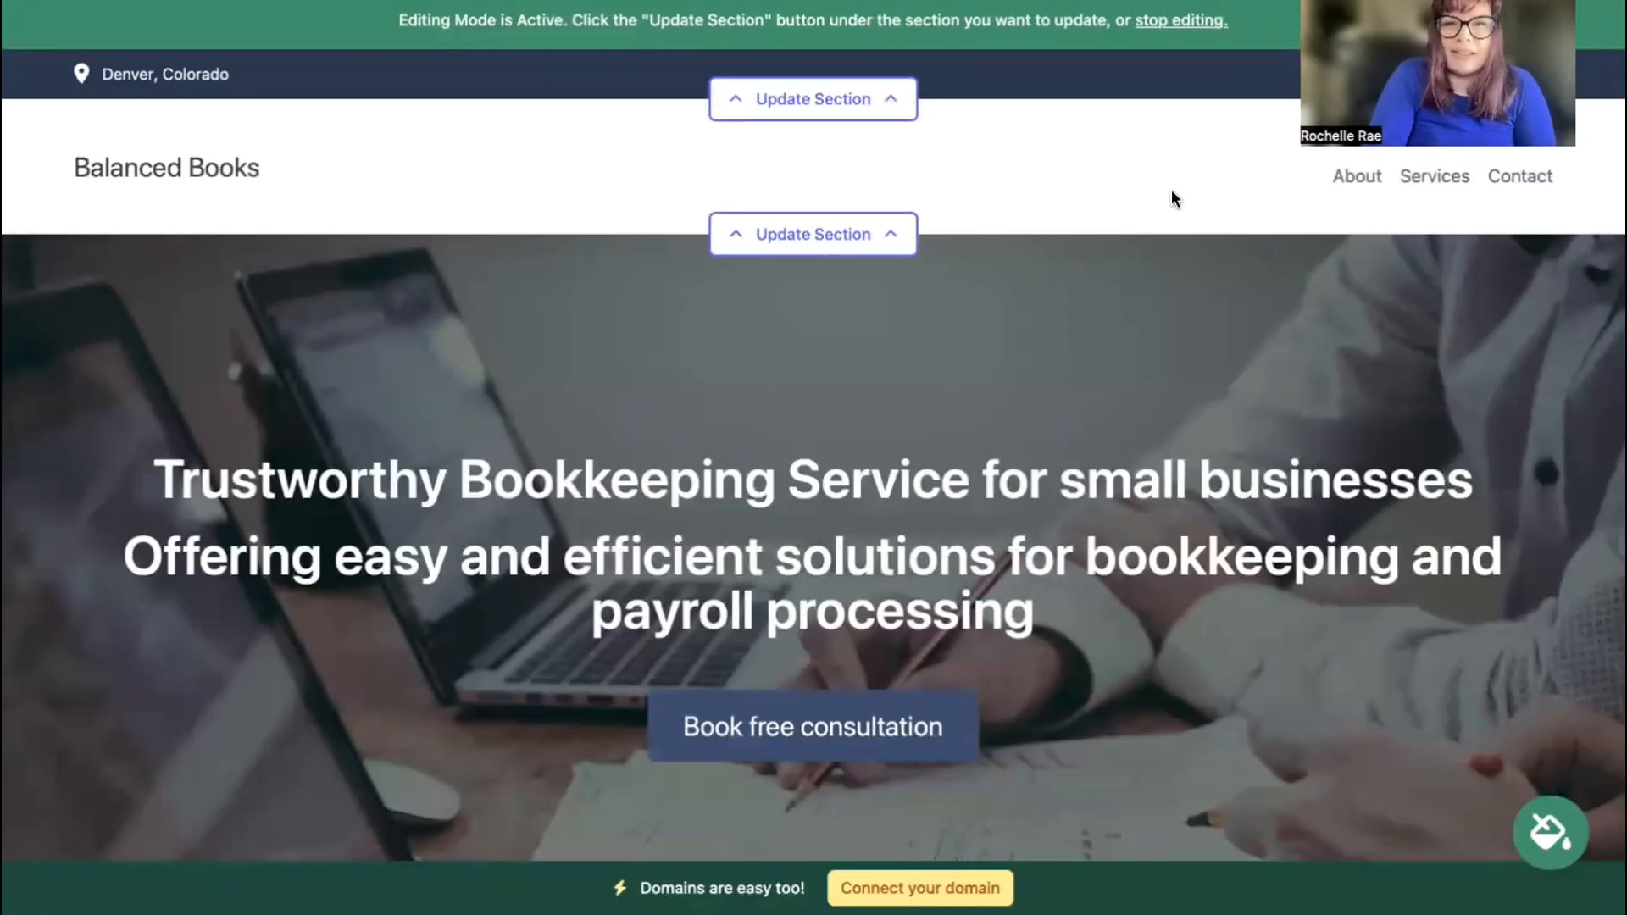
scroll(526, 284, down, 3)
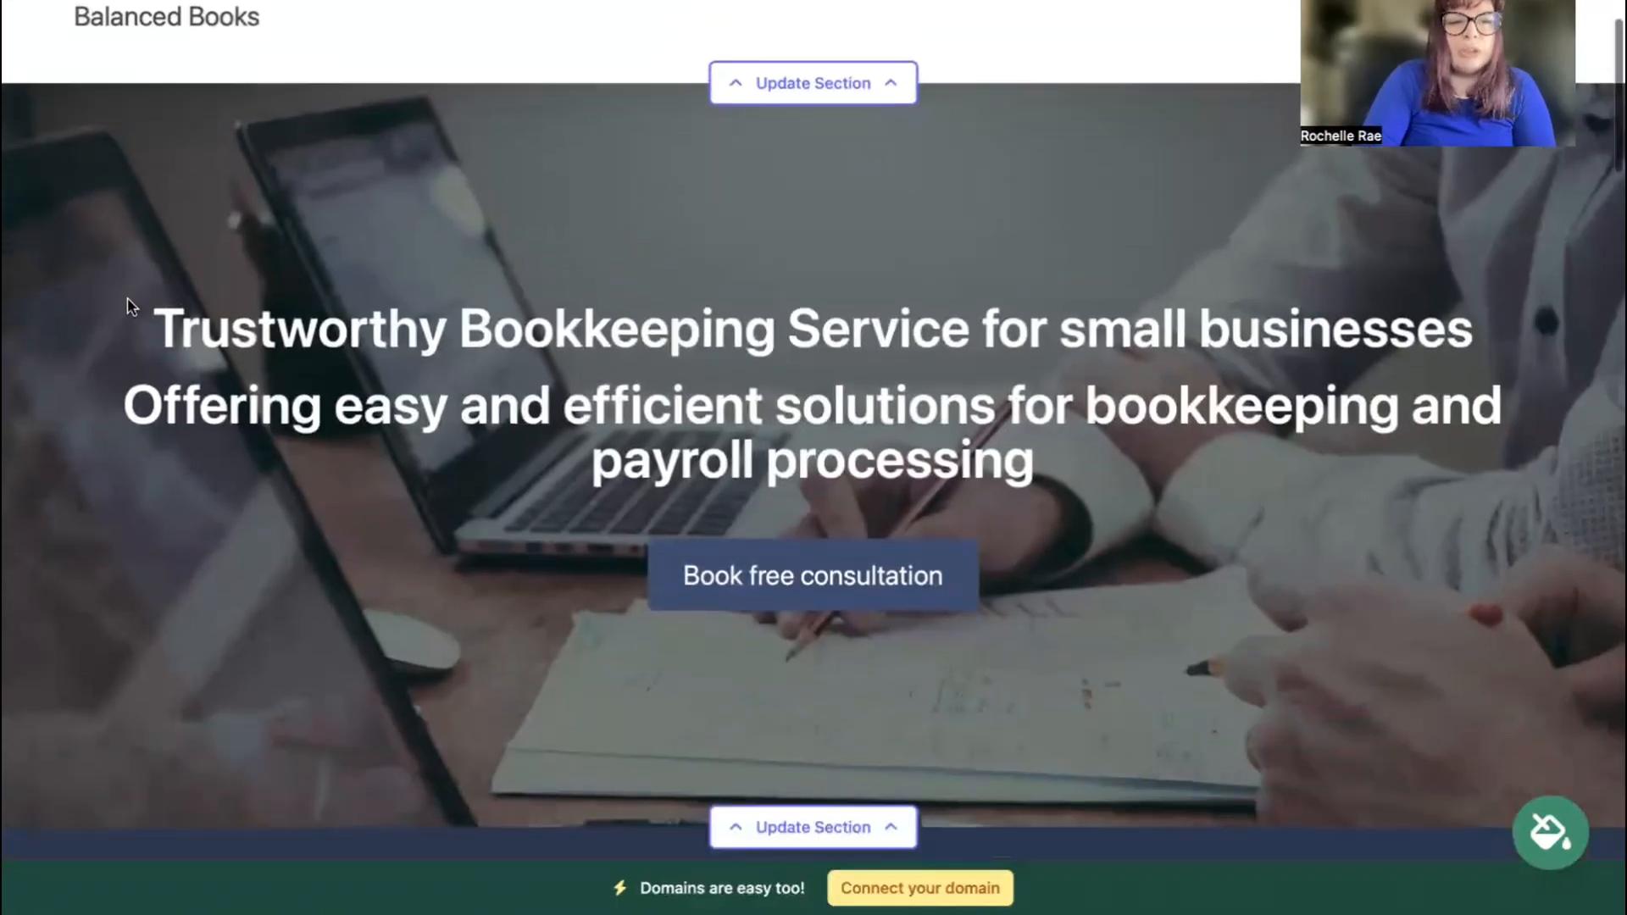
drag(127, 307, 1213, 443)
click(637, 329)
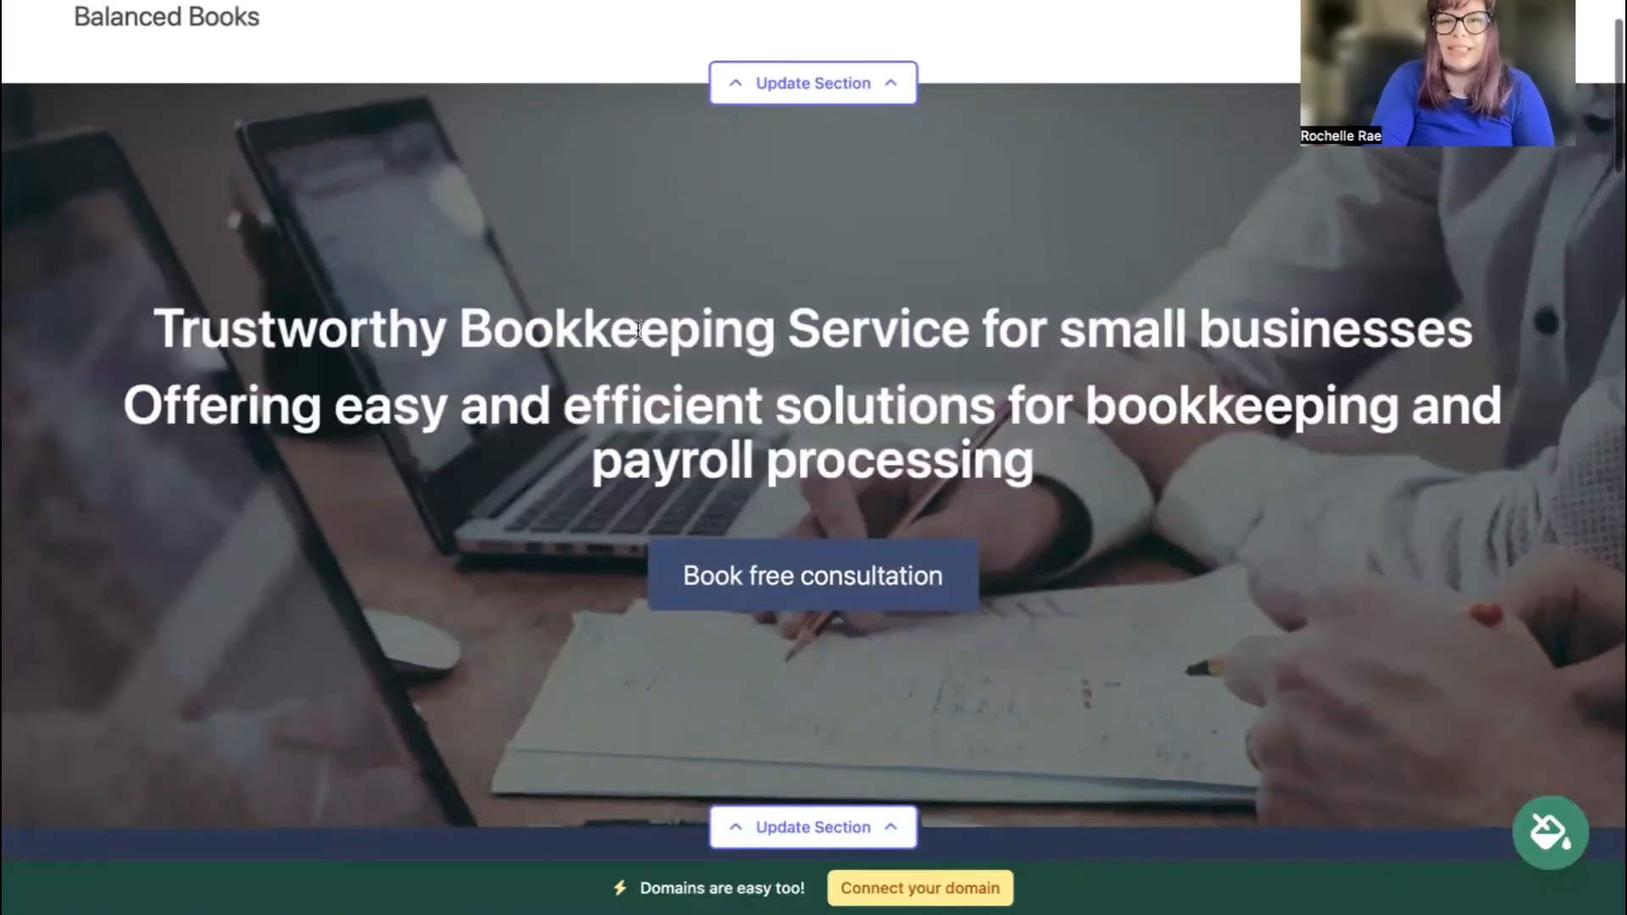
scroll(813, 457, down, 15)
scroll(814, 458, up, 13)
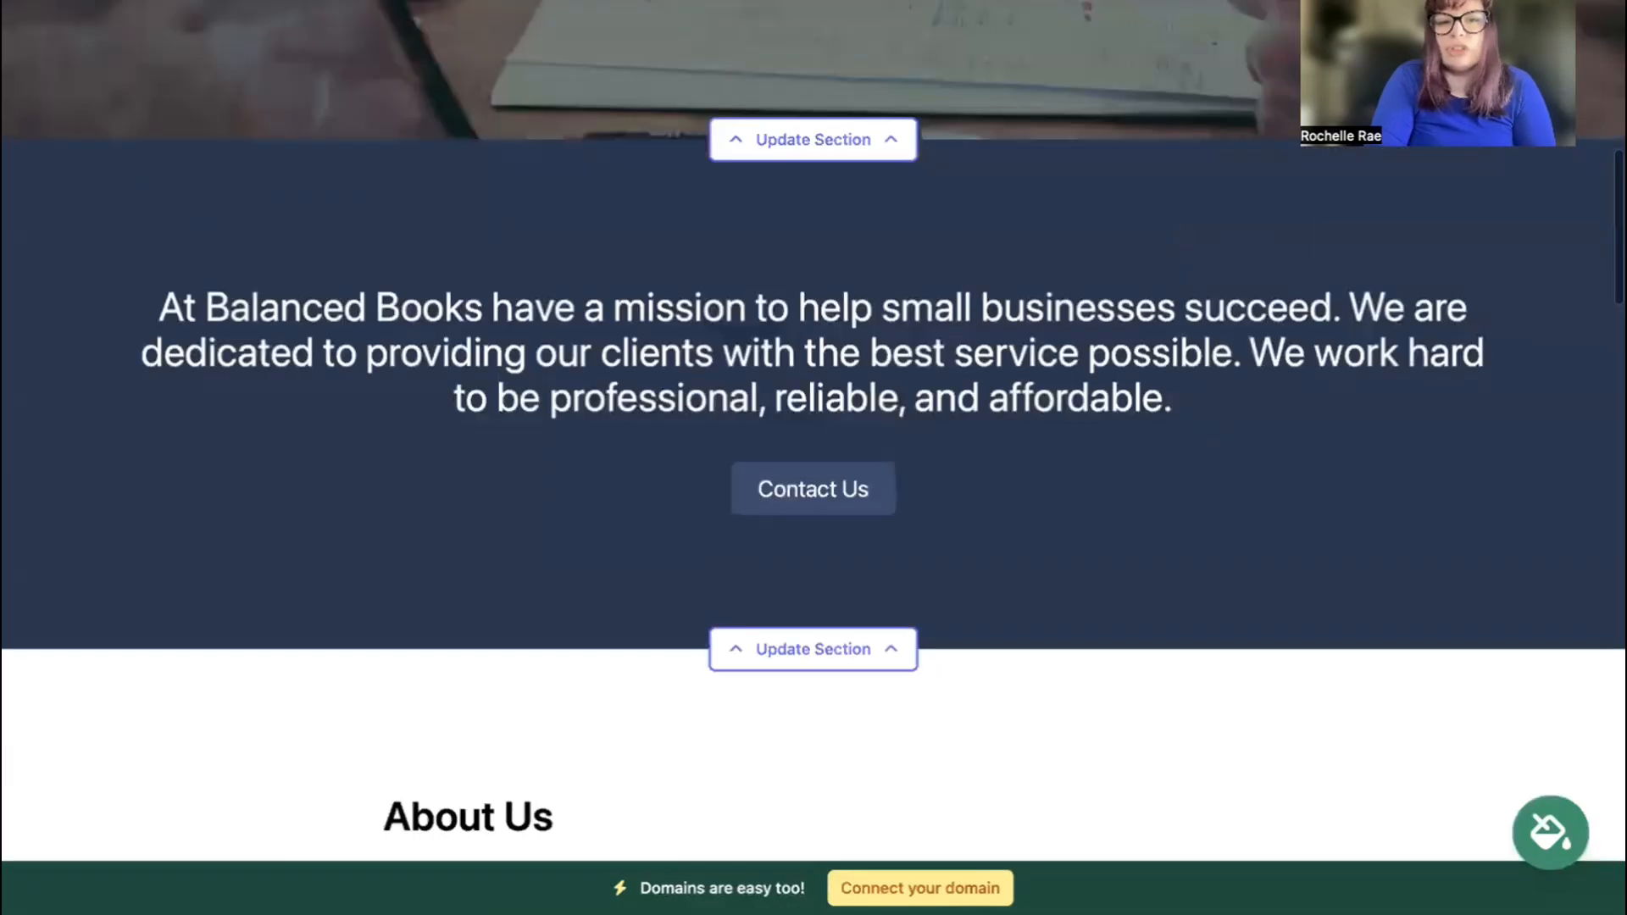
scroll(813, 431, down, 1)
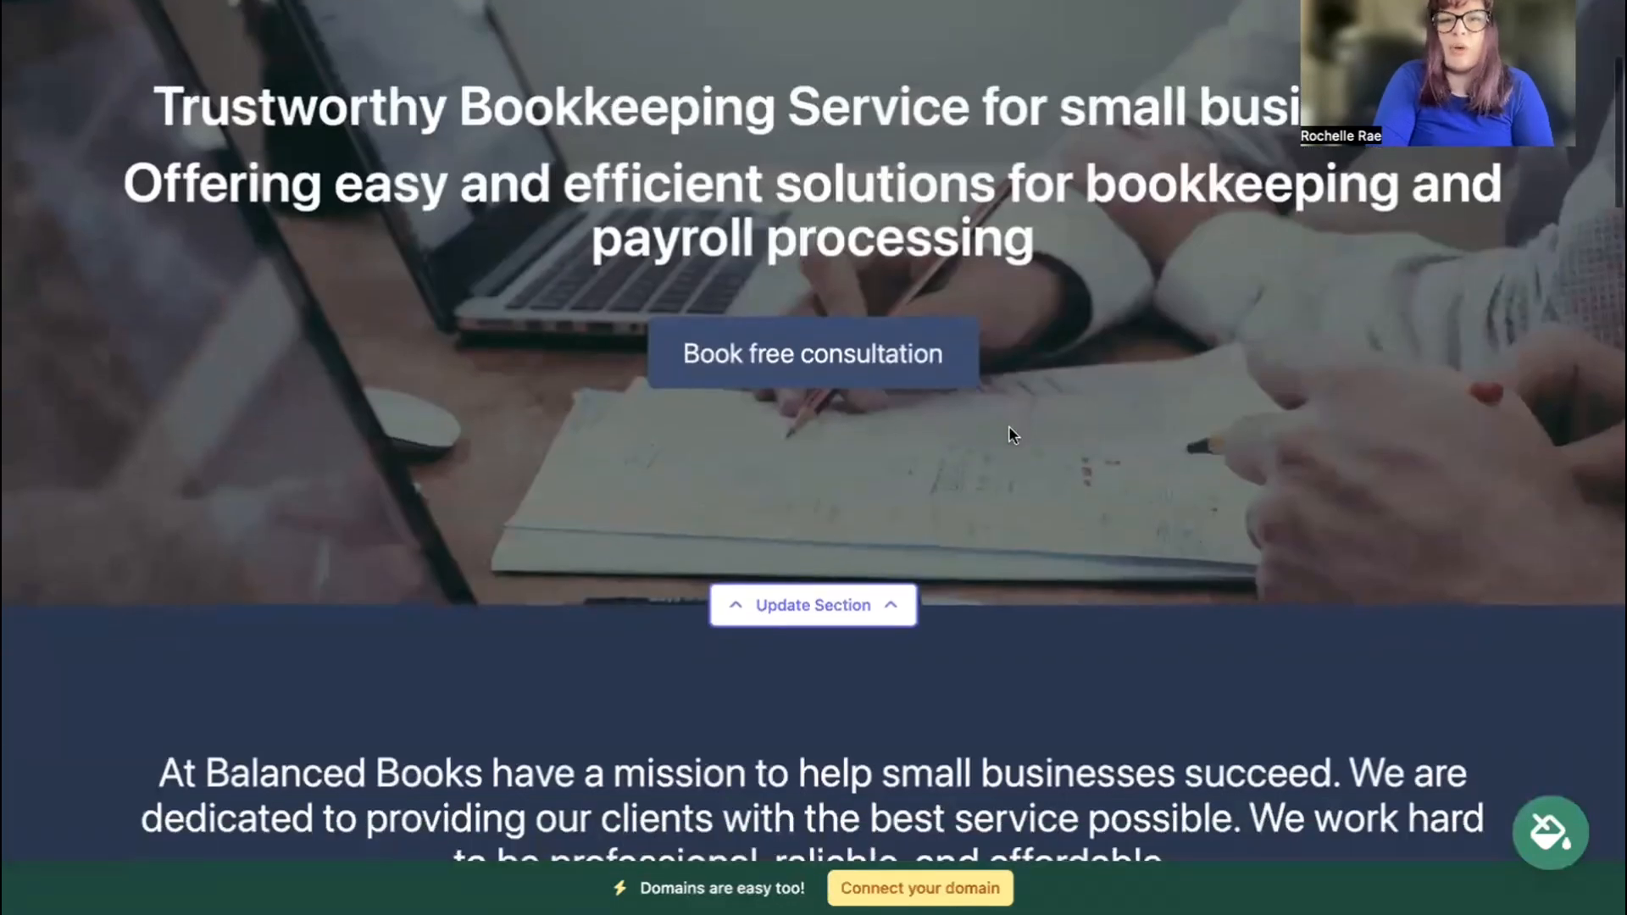
scroll(1008, 428, down, 5)
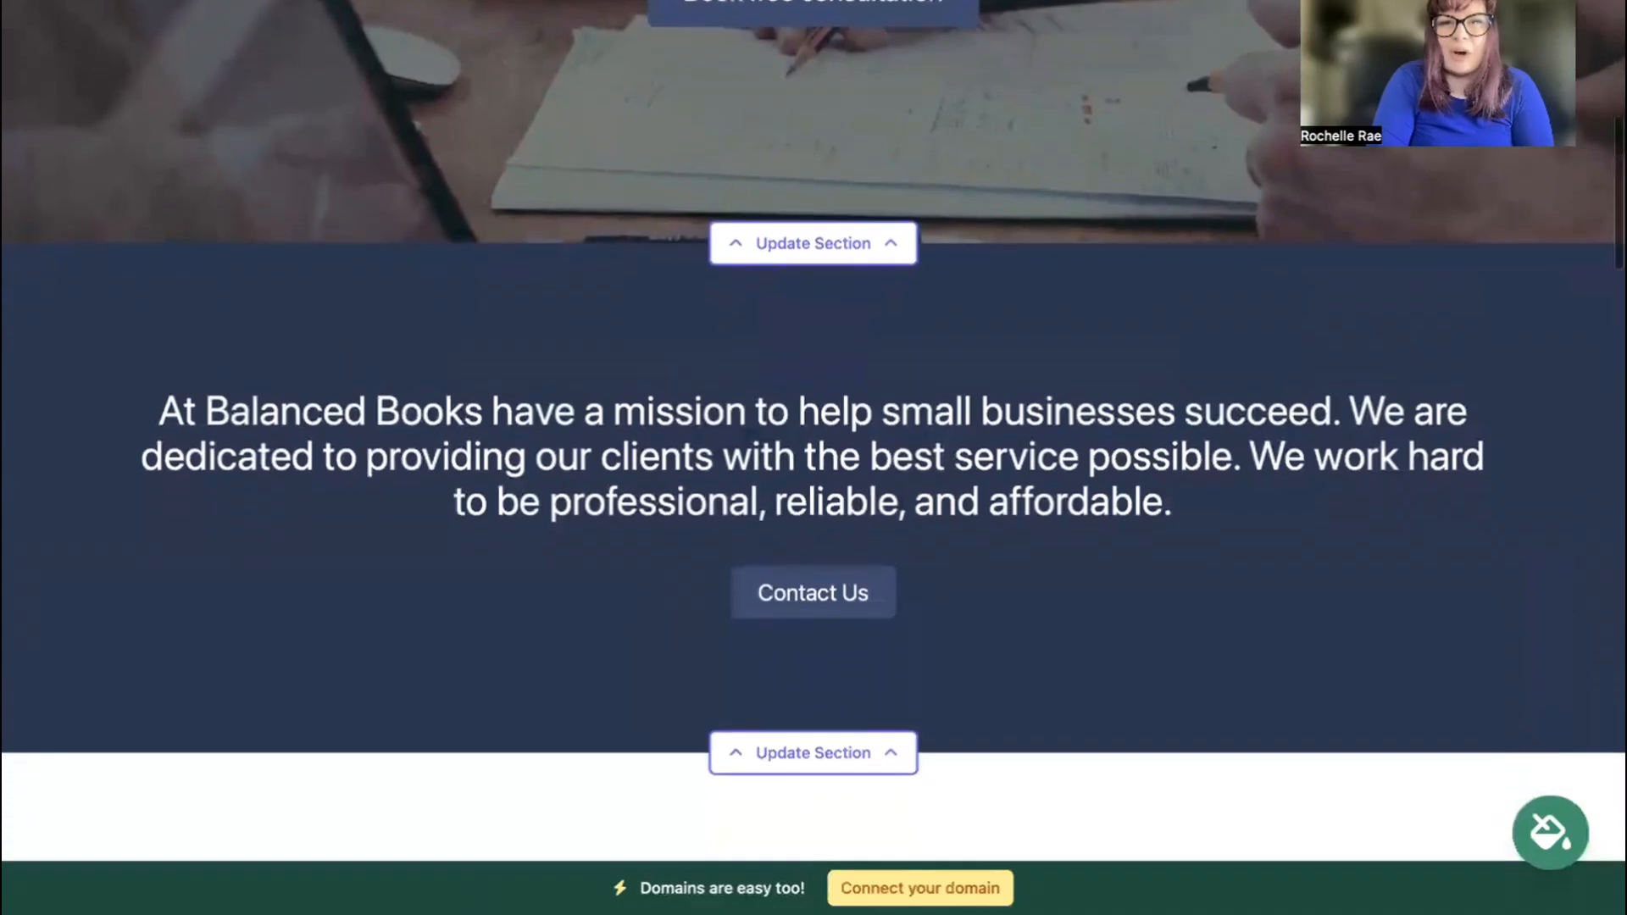
scroll(813, 431, down, 10)
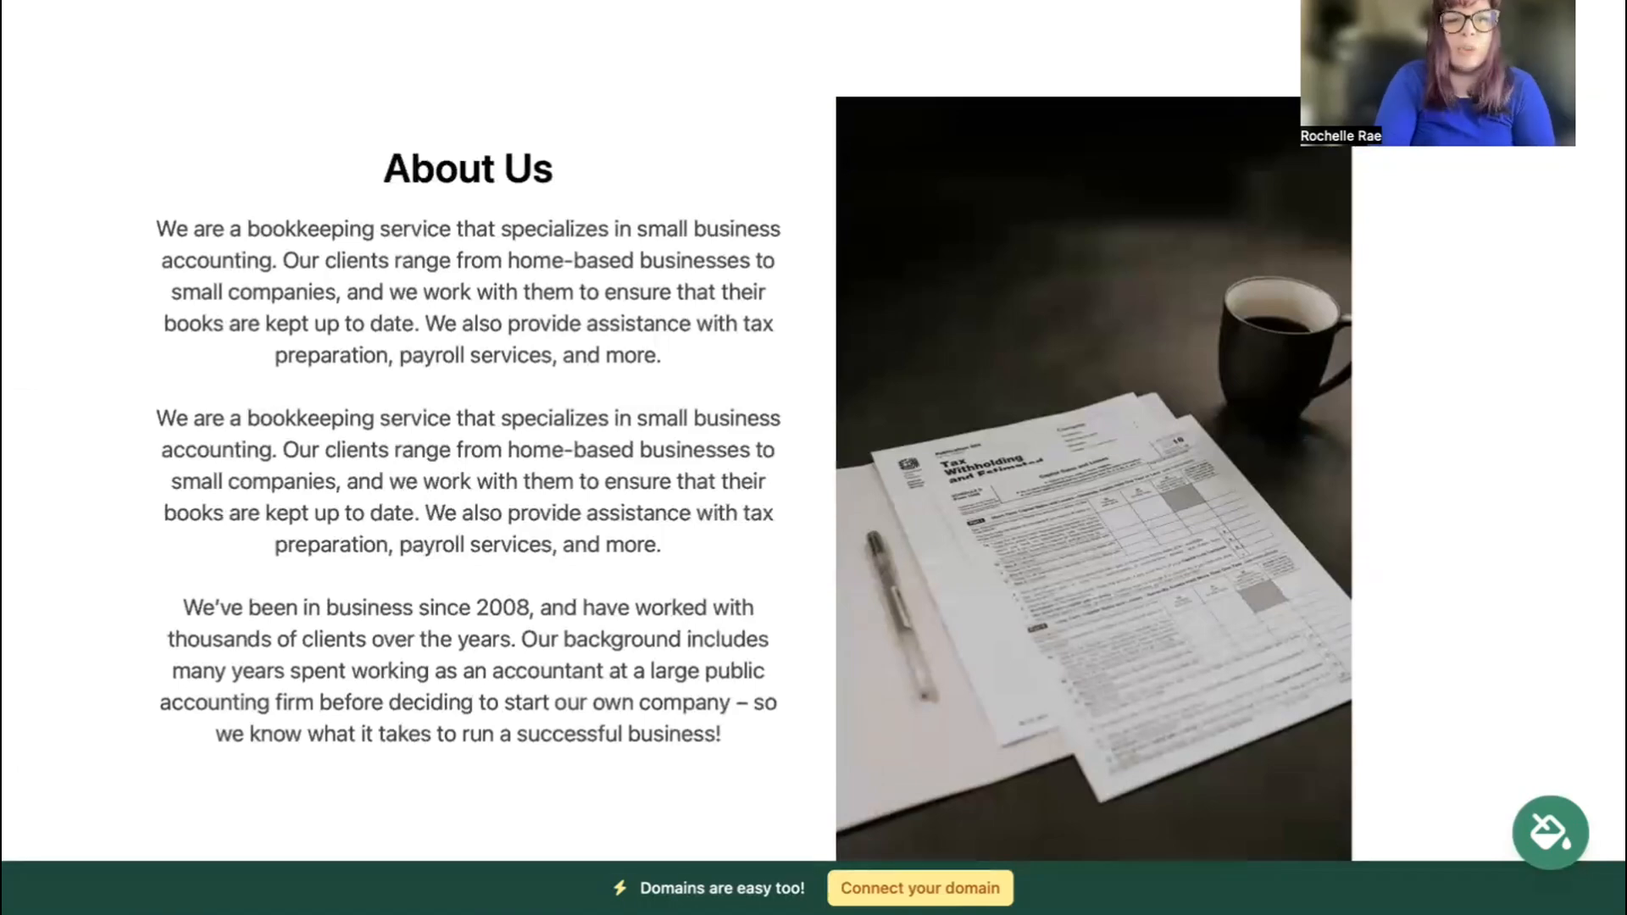
scroll(813, 430, down, 8)
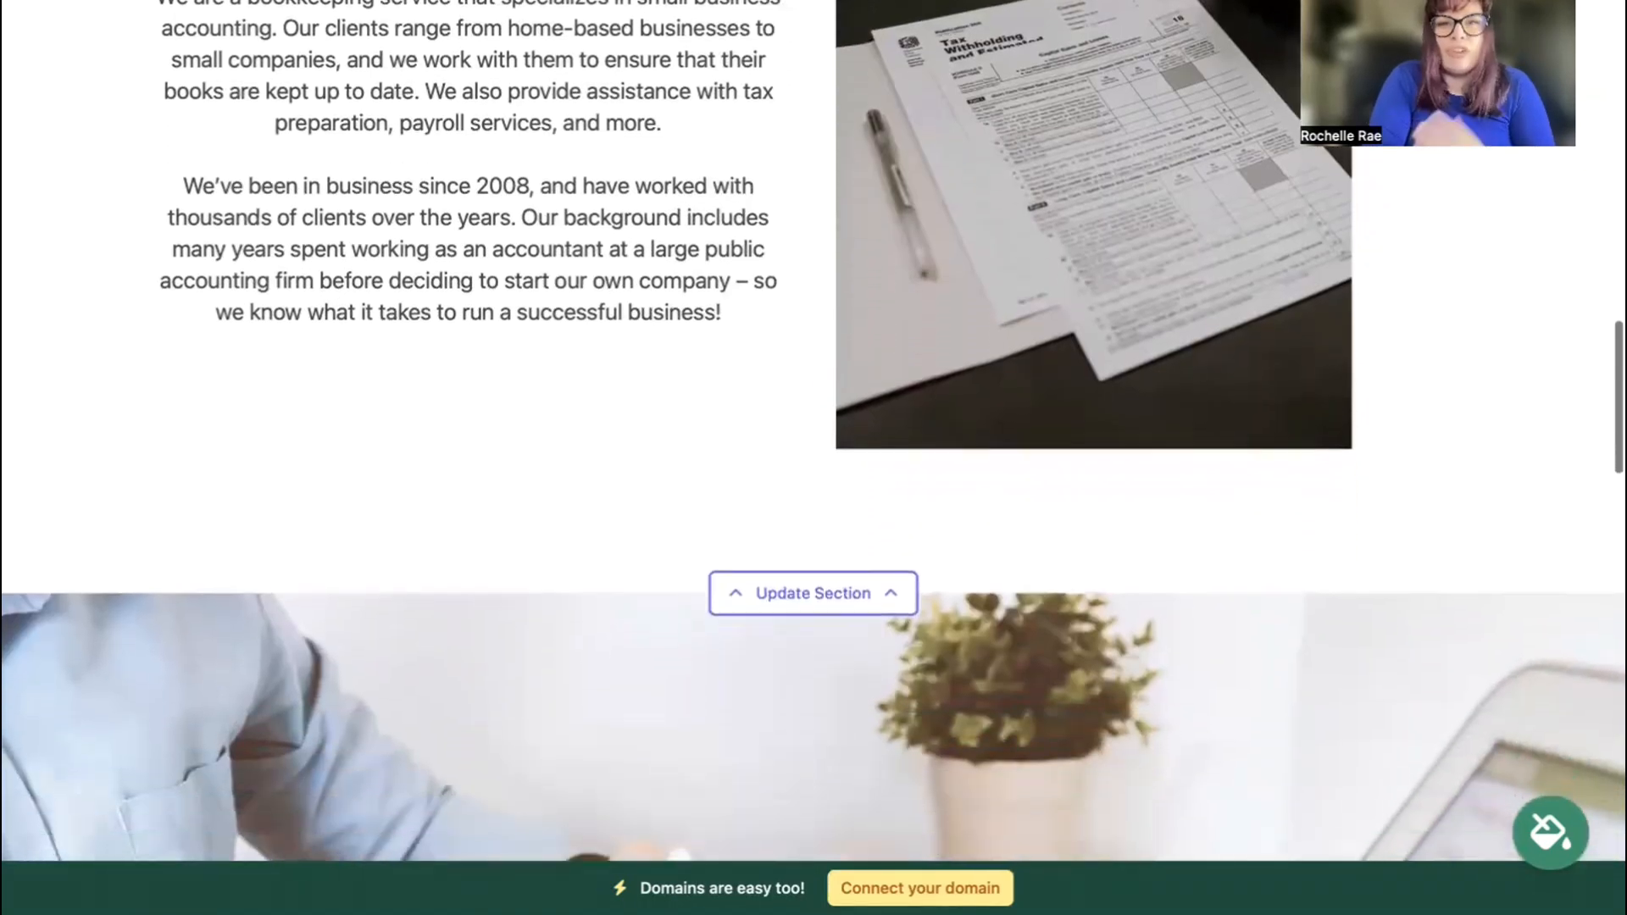
scroll(813, 430, down, 5)
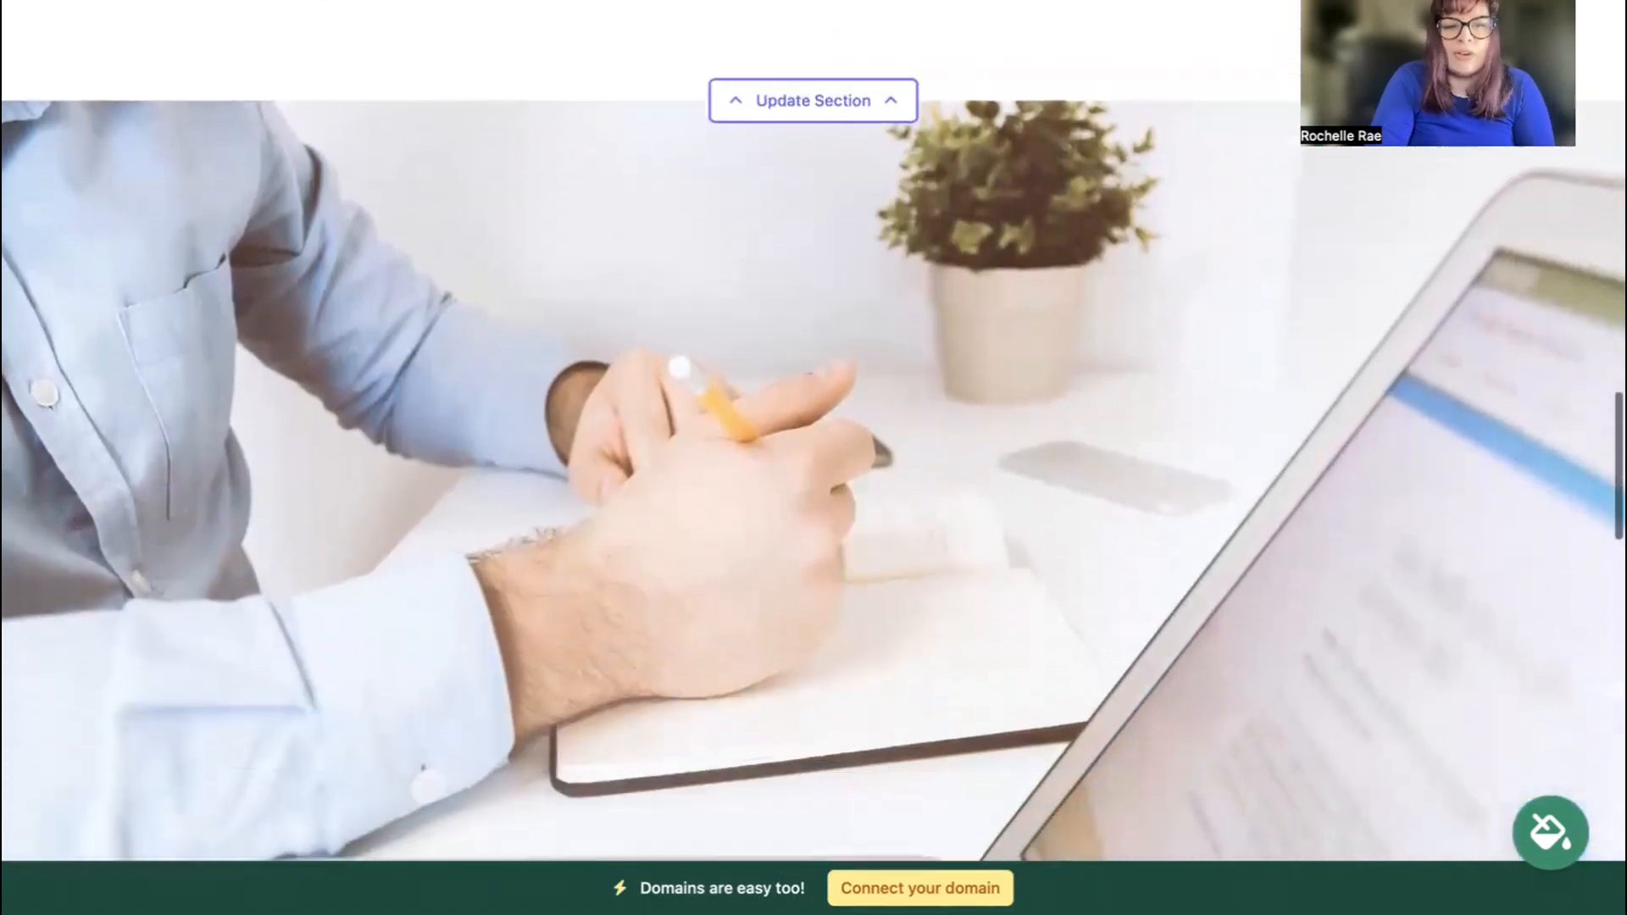
scroll(813, 431, down, 11)
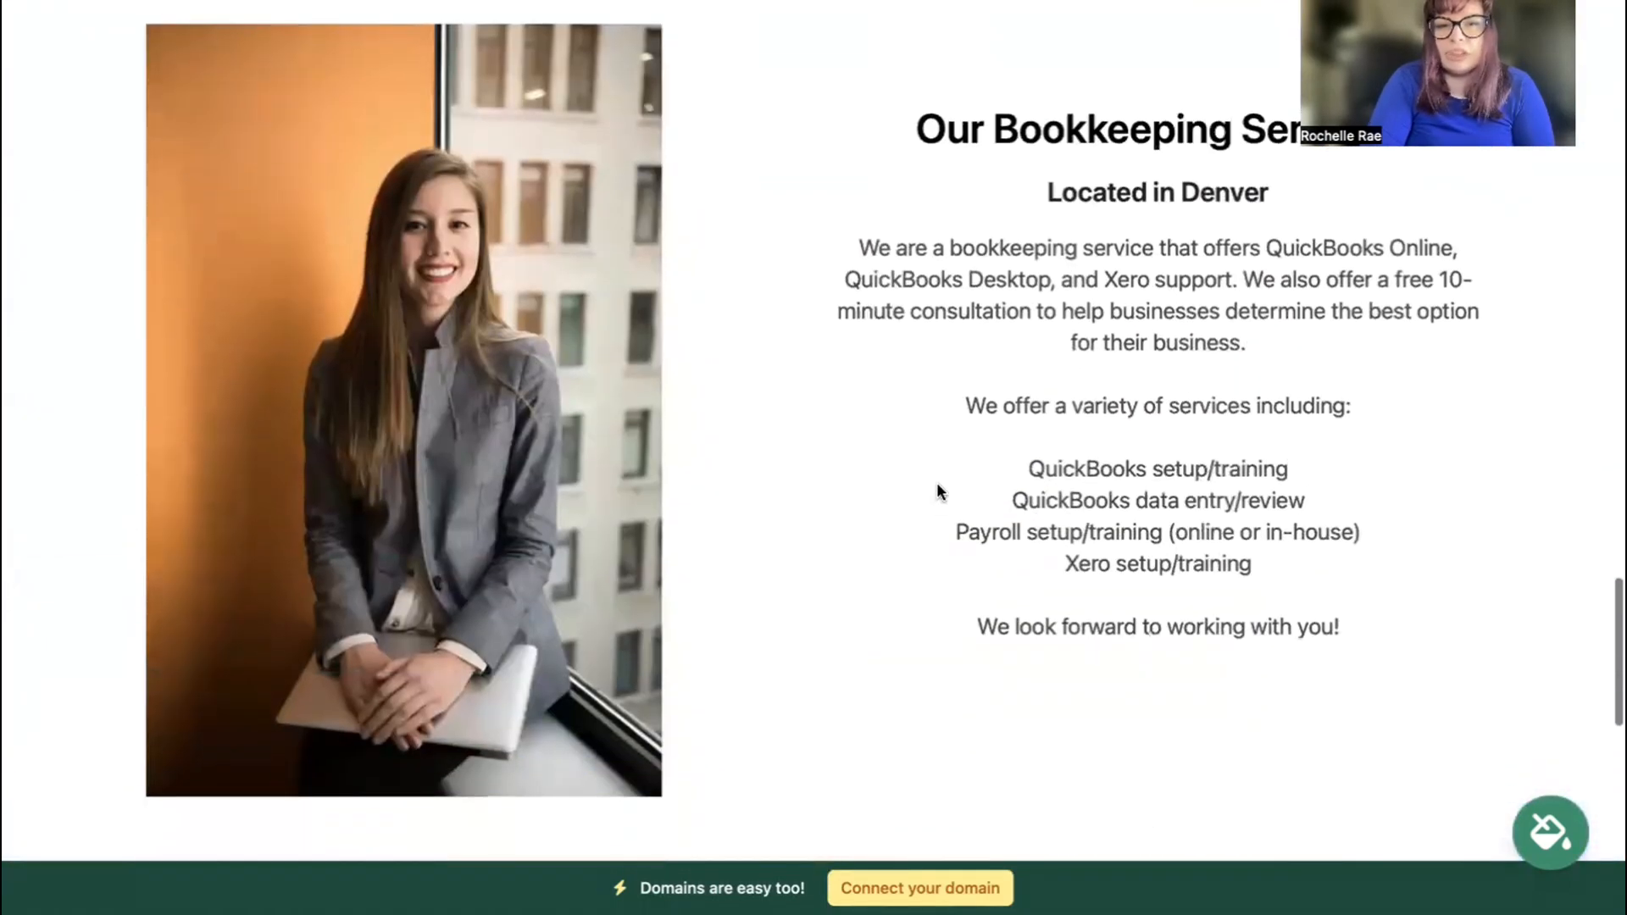
drag(937, 482, 1398, 614)
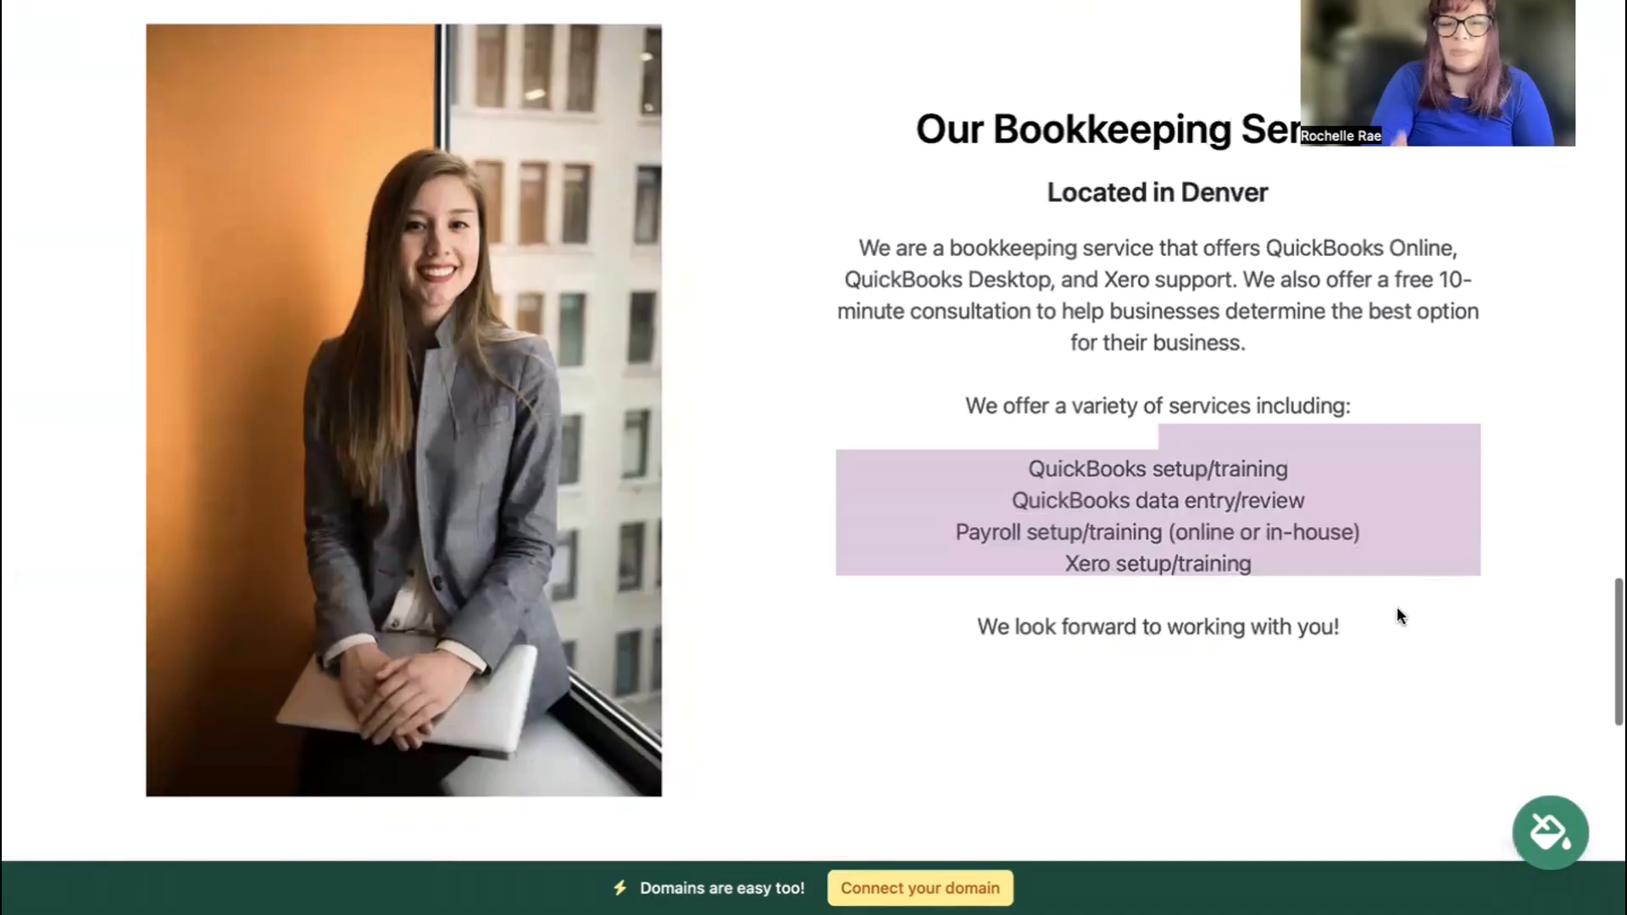
scroll(1396, 607, up, 18)
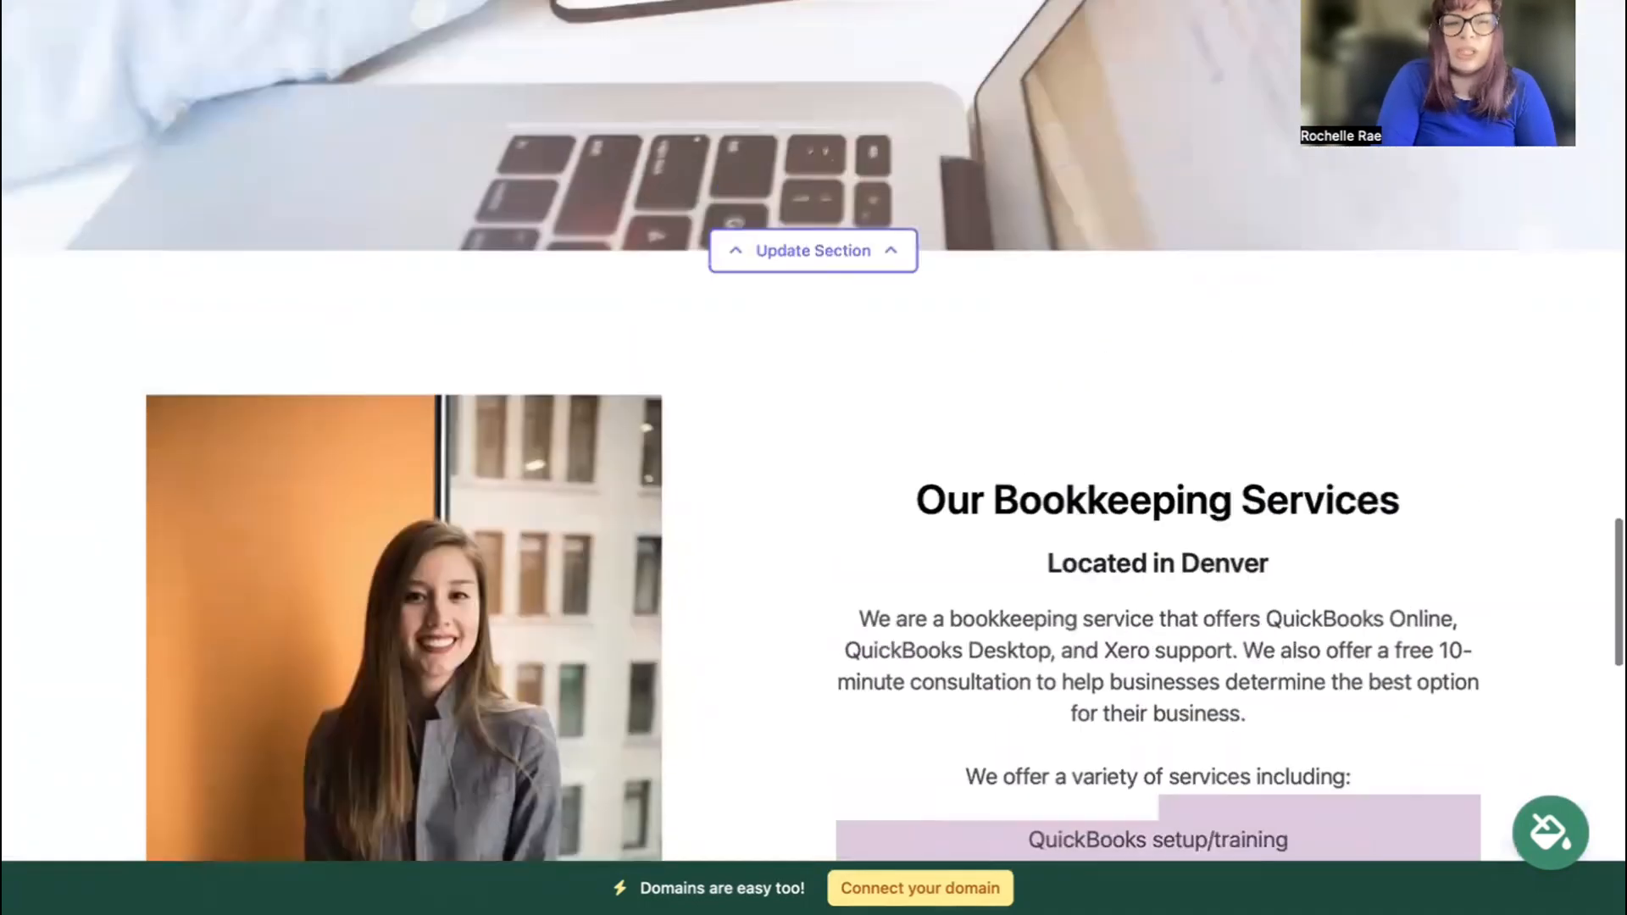
scroll(1189, 489, up, 6)
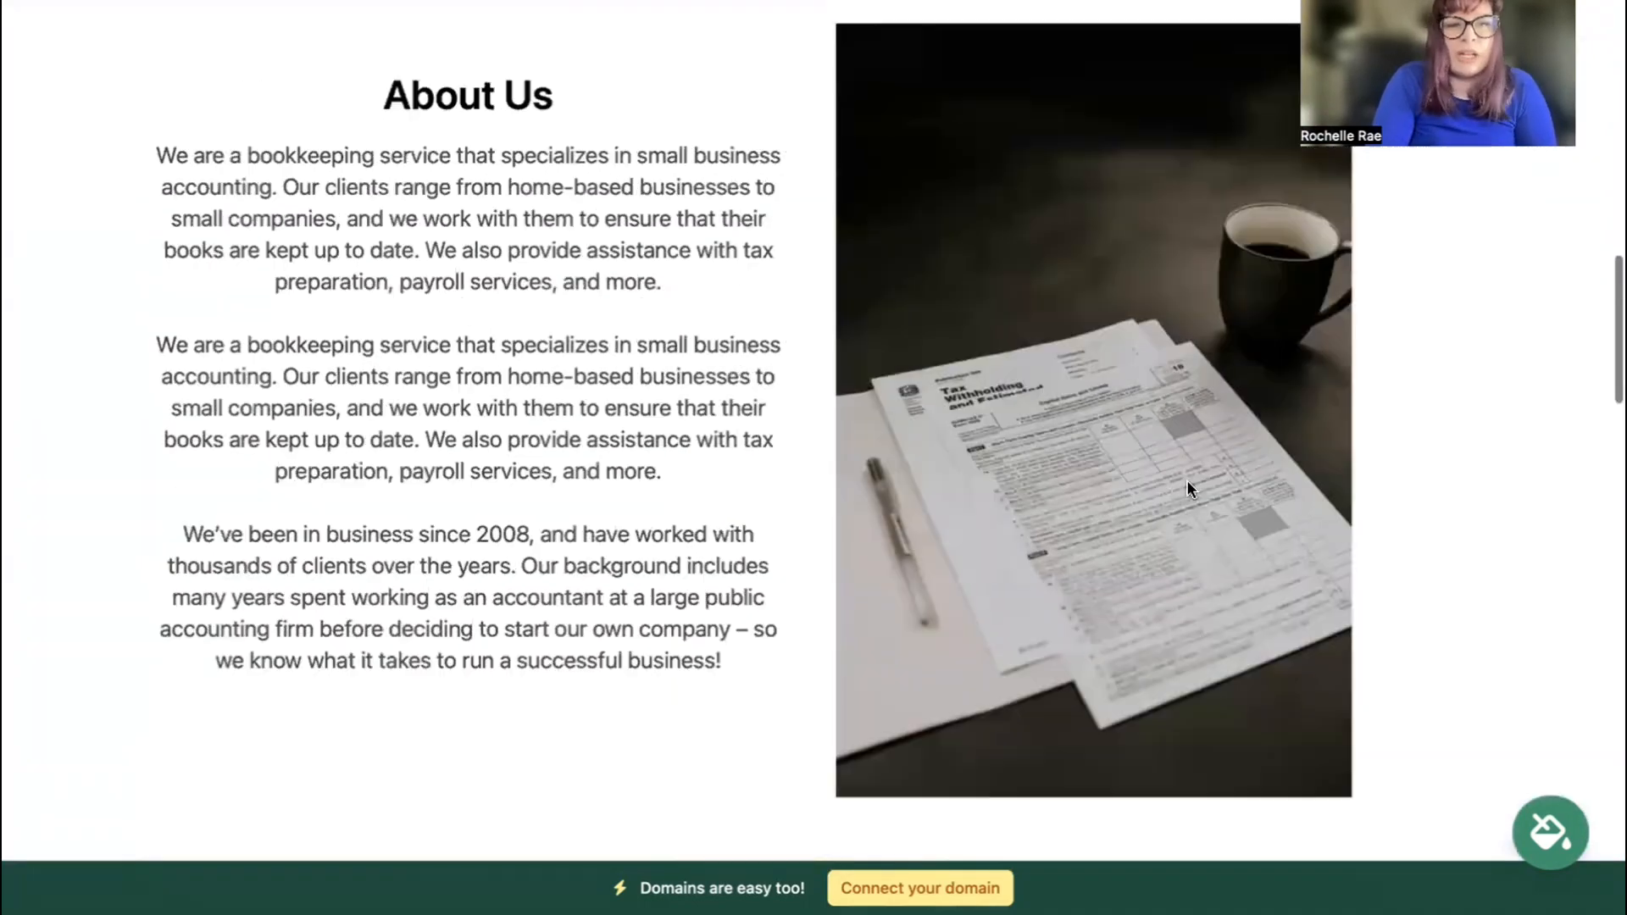
drag(135, 139, 856, 702)
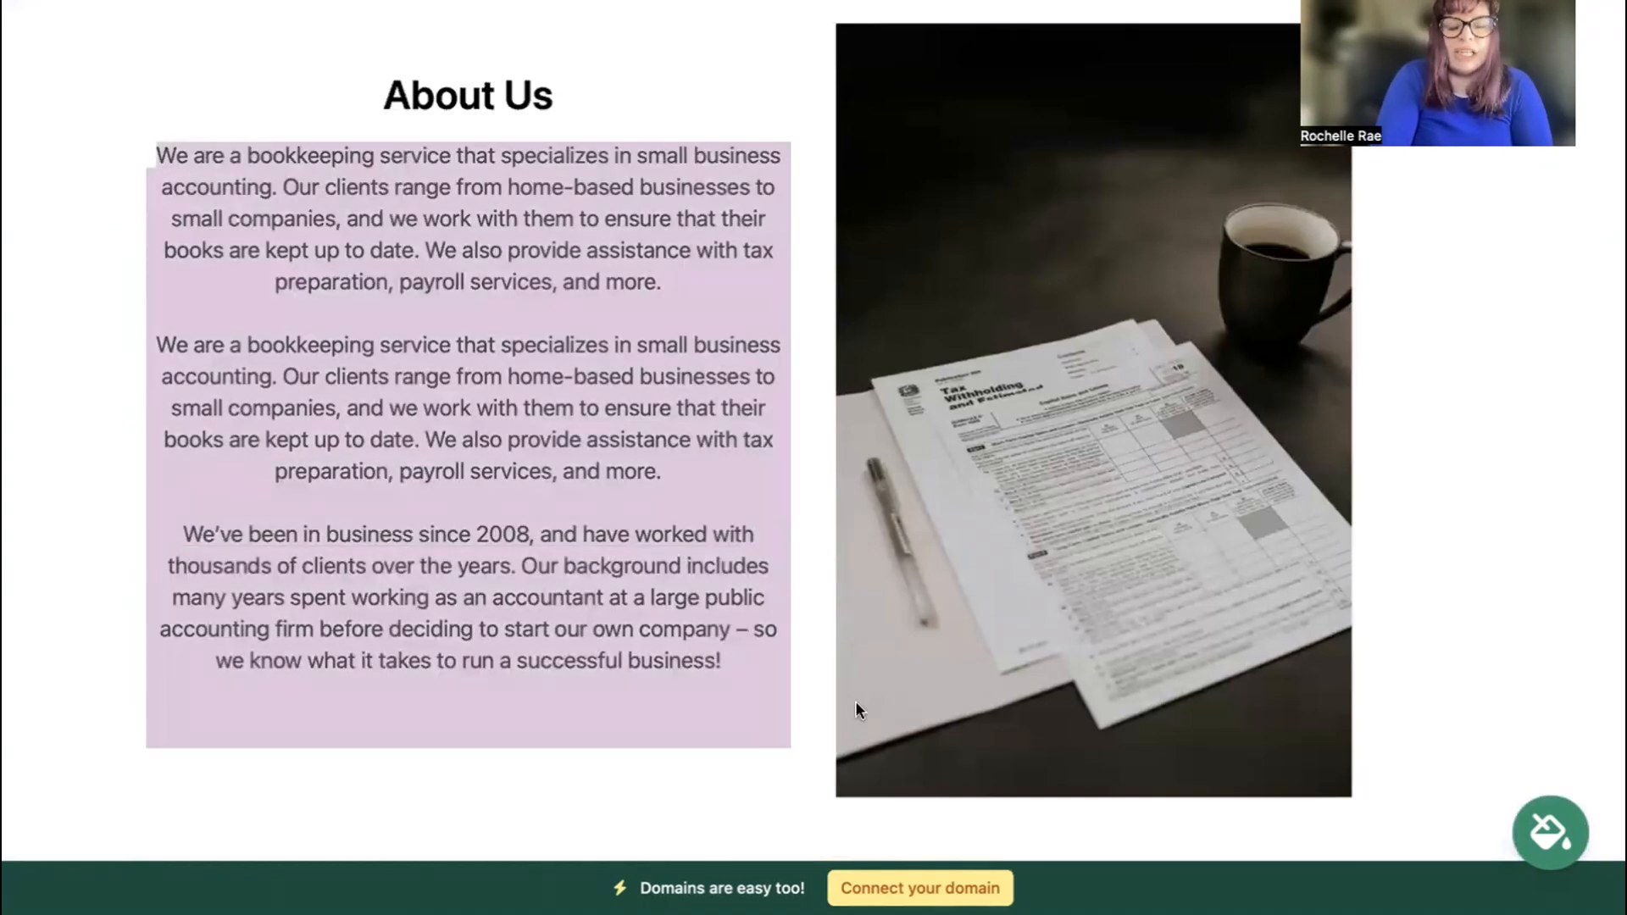
scroll(856, 700, down, 5)
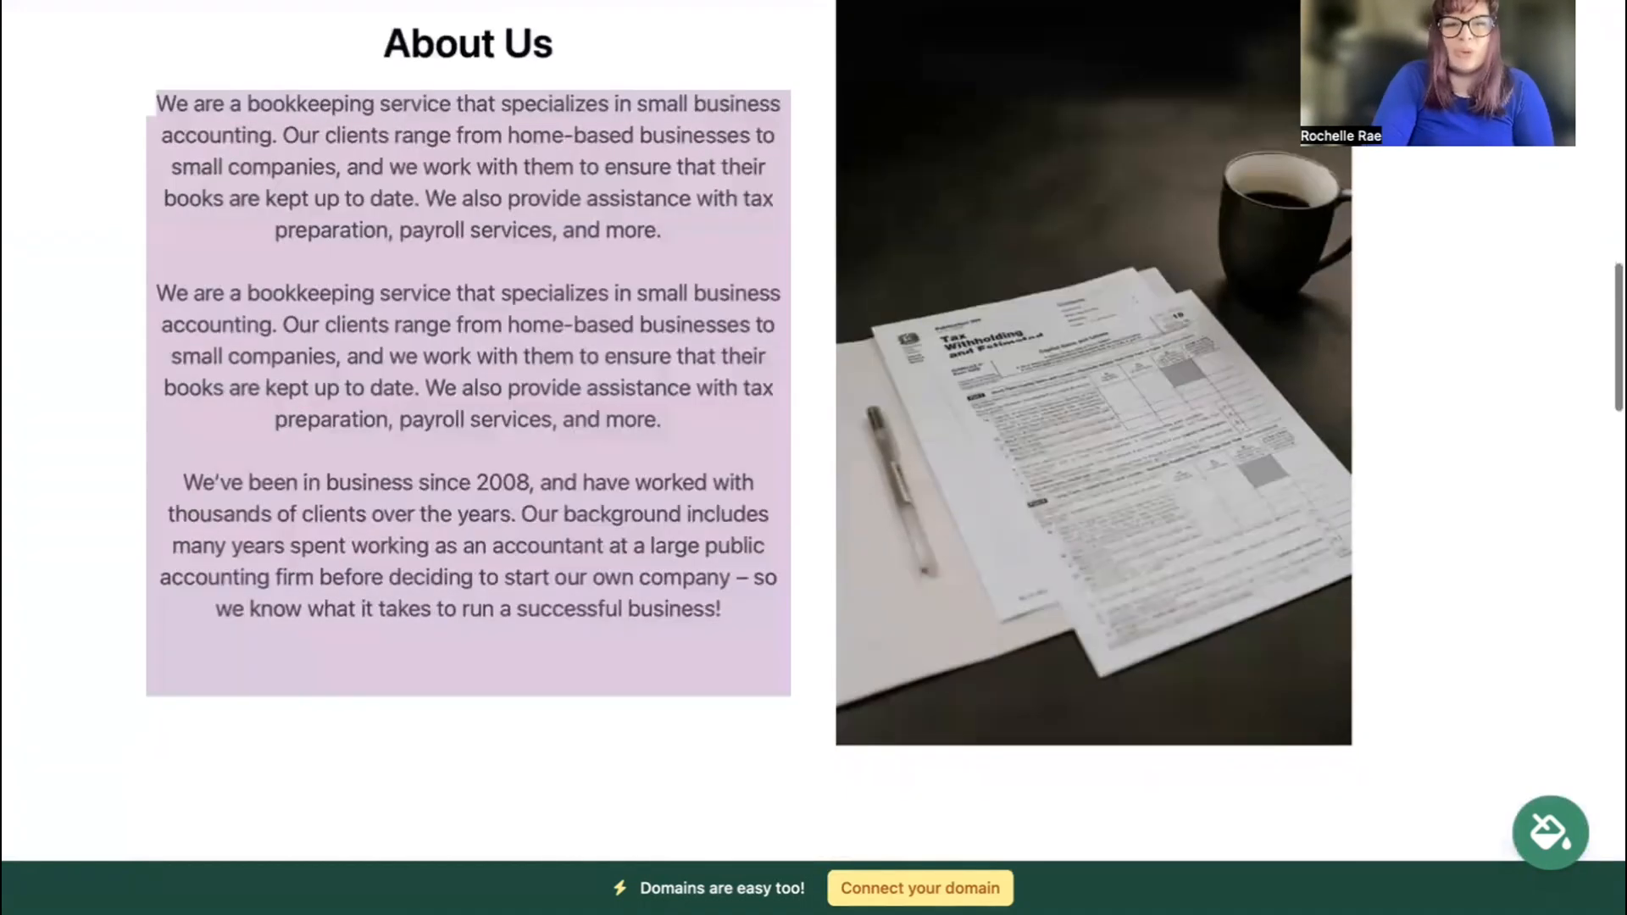
scroll(813, 431, down, 7)
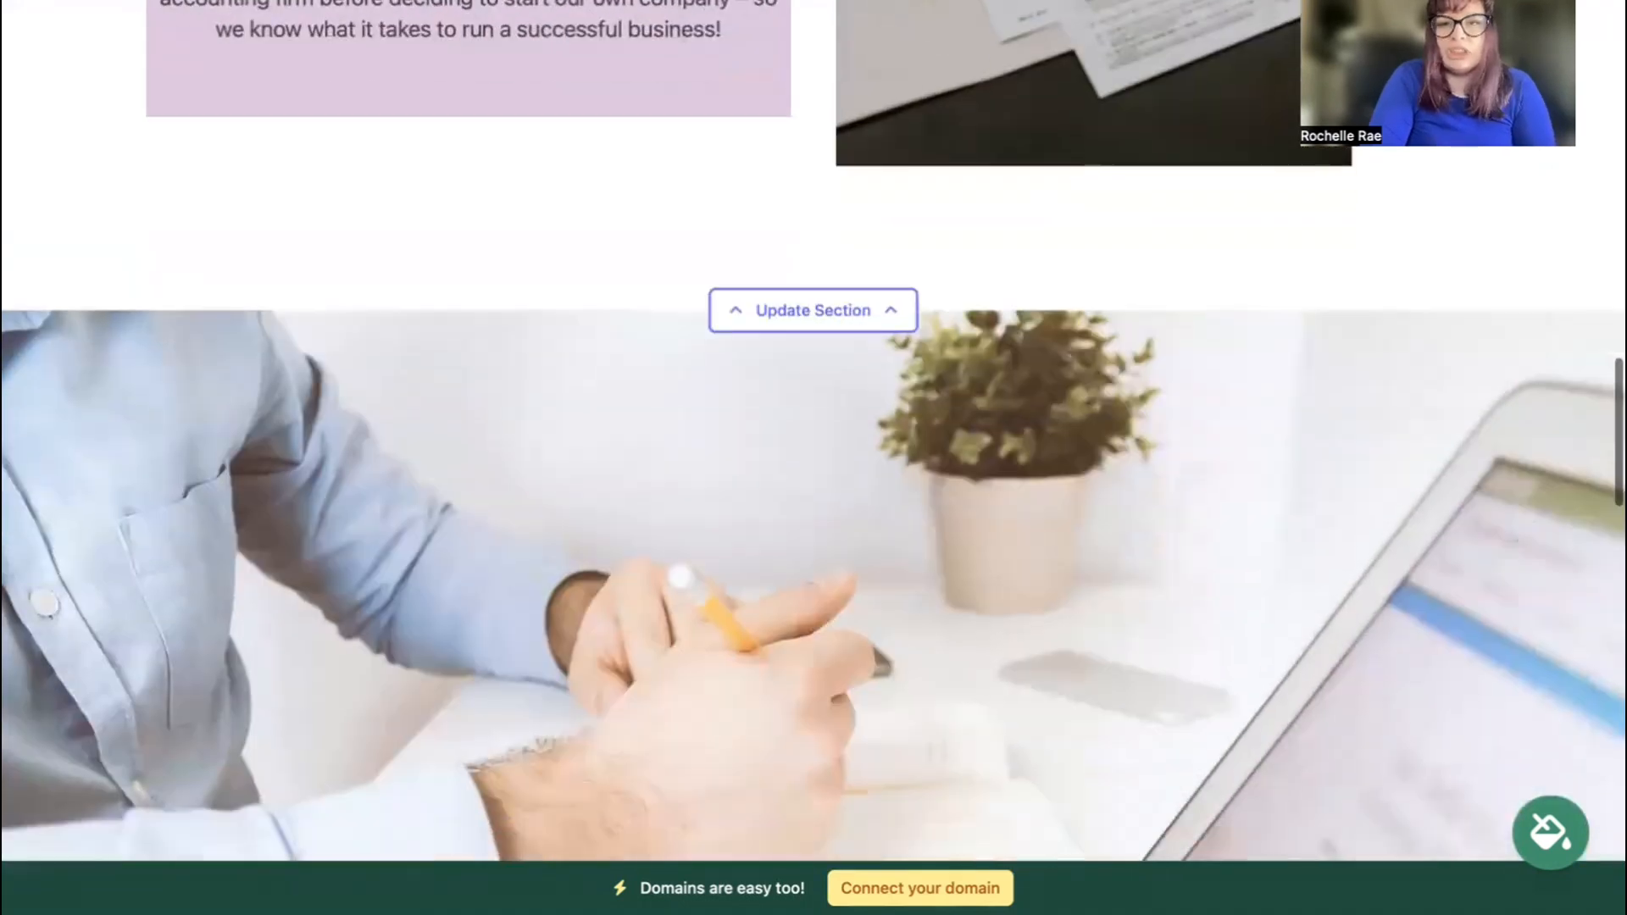
scroll(814, 430, down, 6)
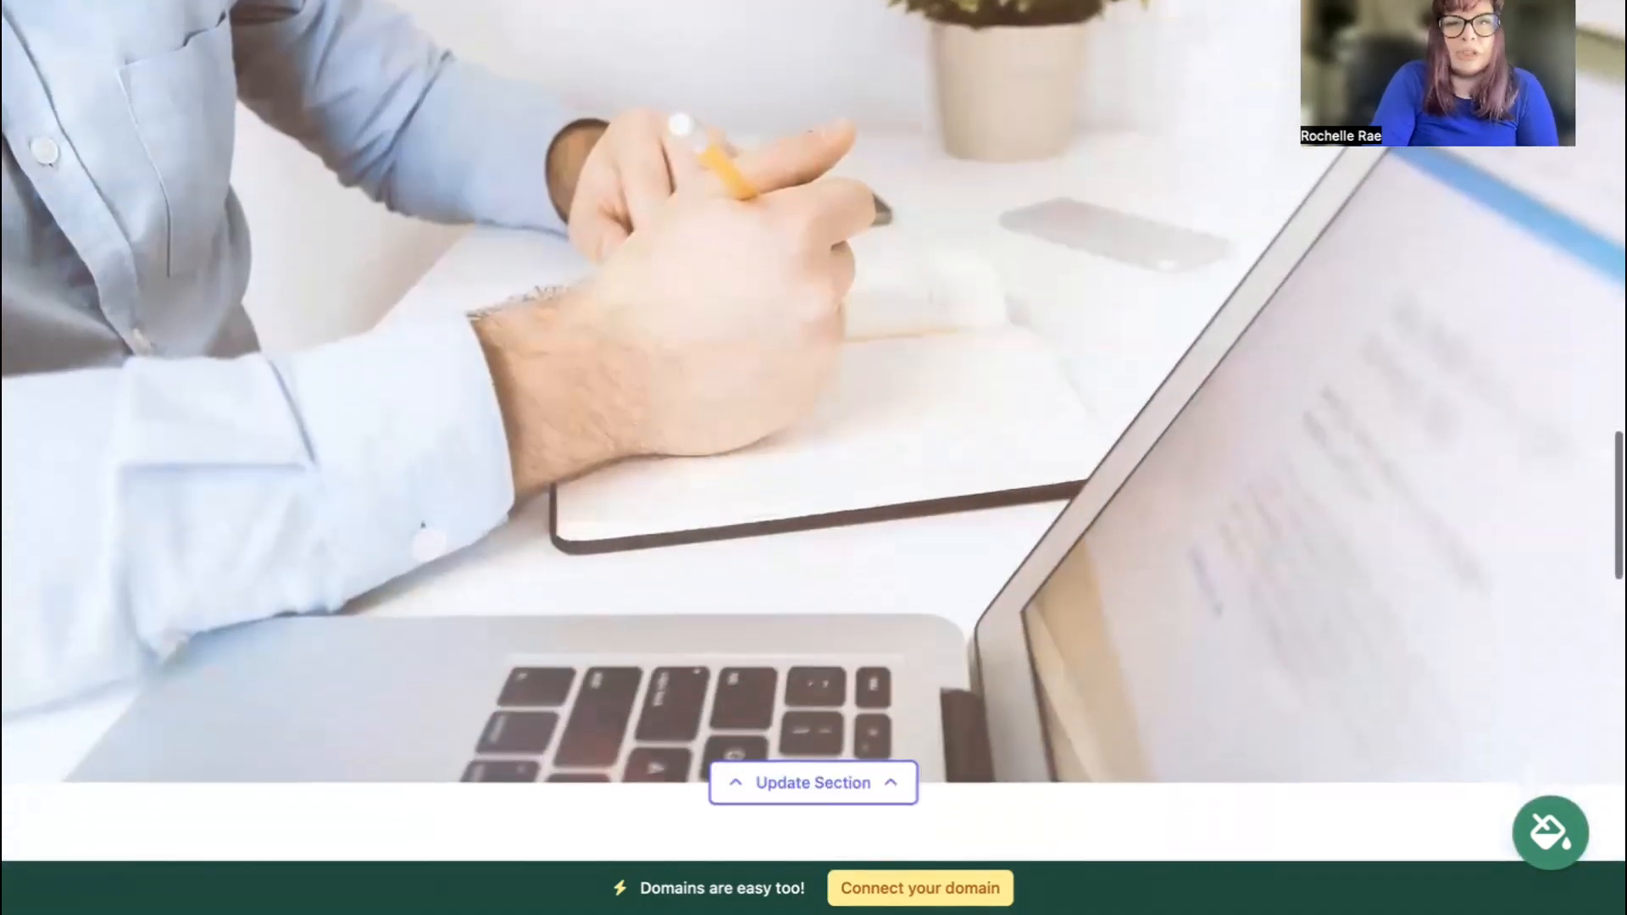
scroll(814, 431, down, 6)
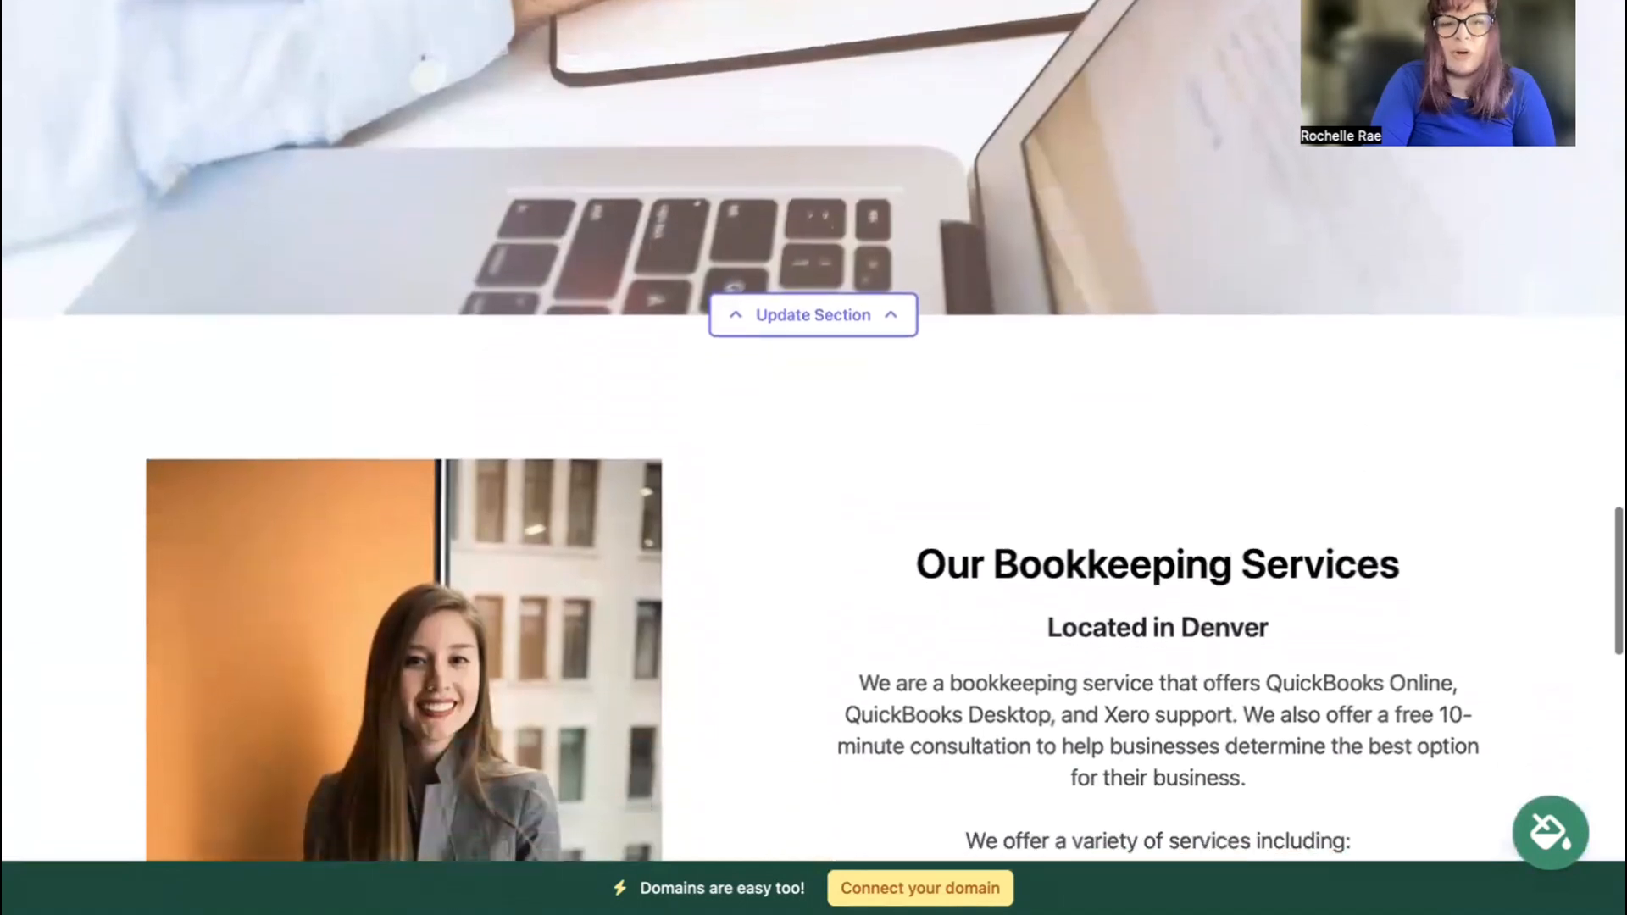
scroll(814, 431, down, 7)
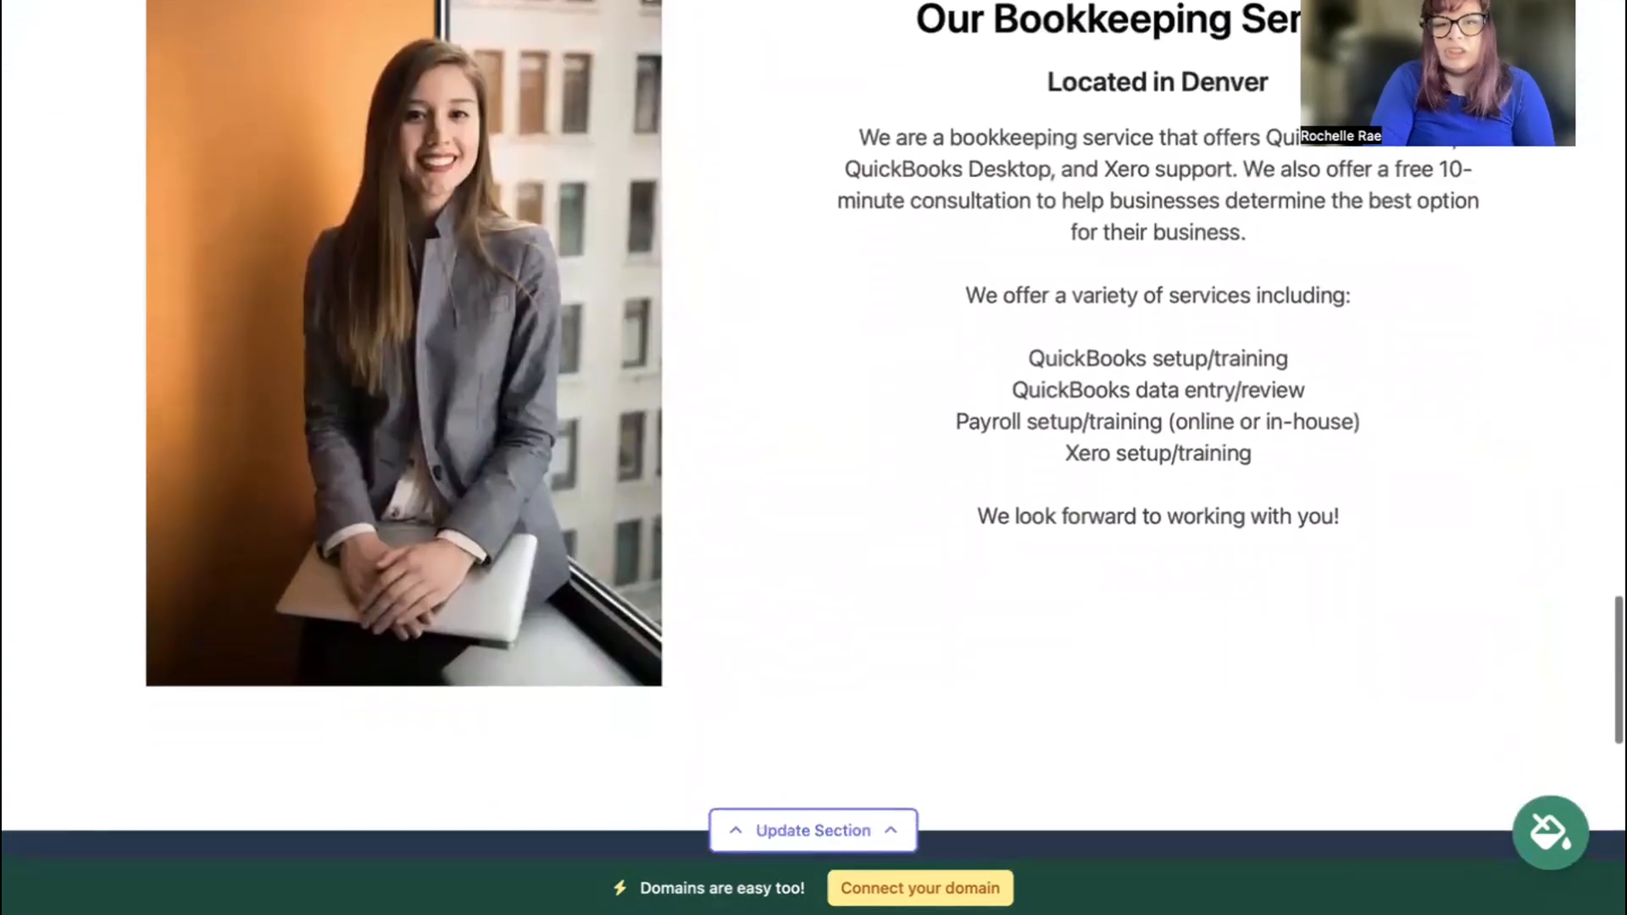
scroll(814, 431, down, 3)
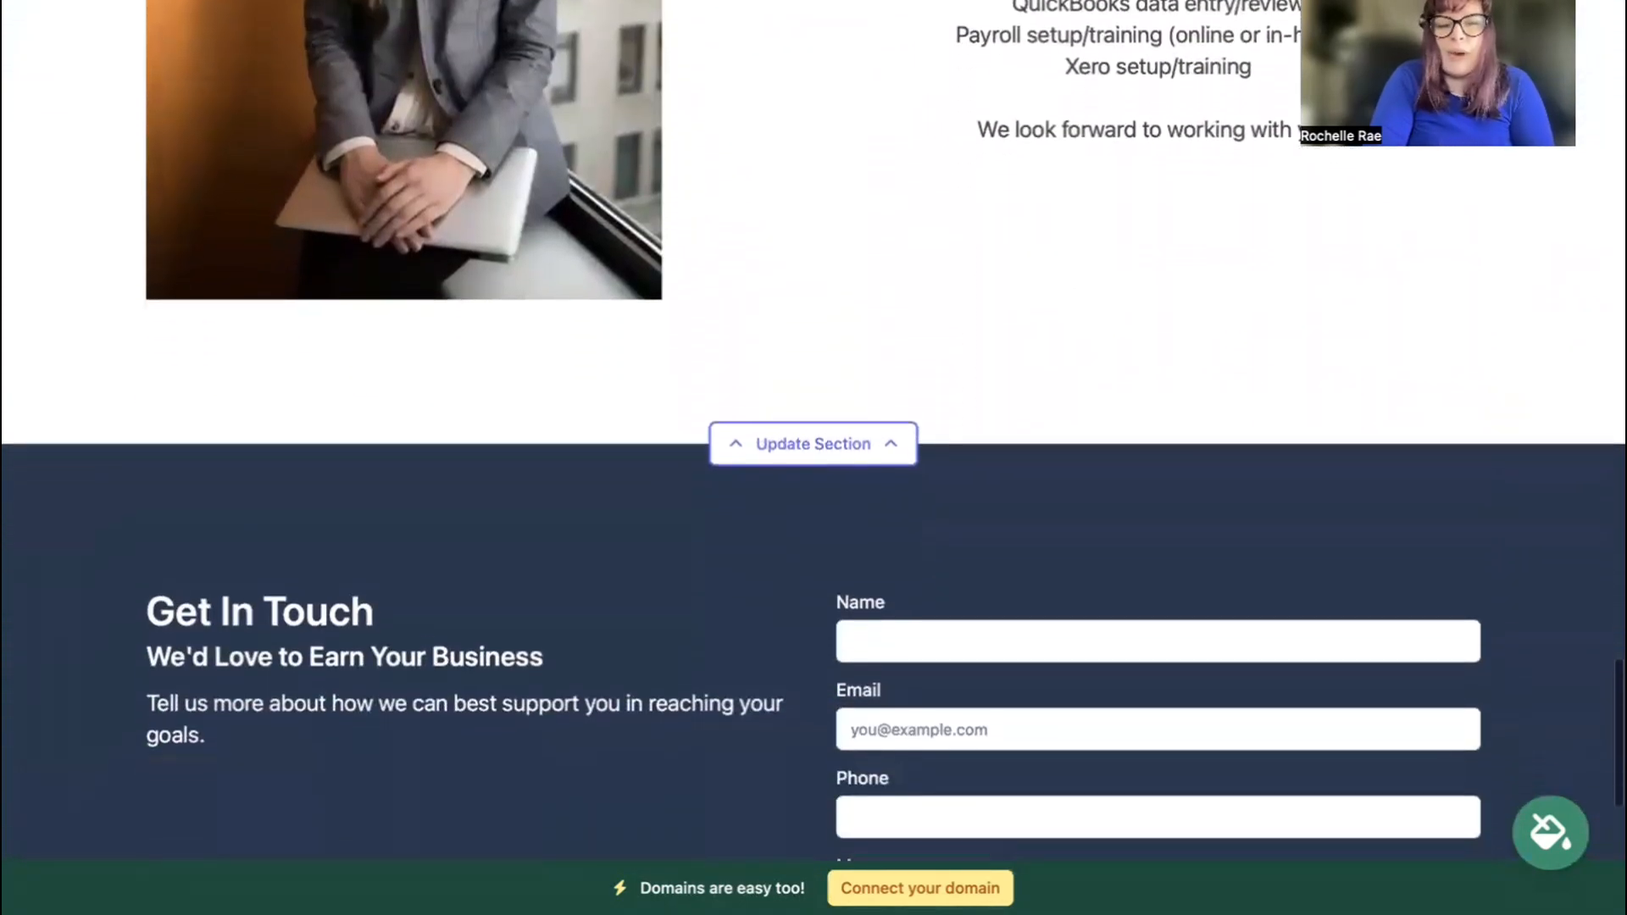
scroll(814, 430, up, 3)
scroll(814, 431, up, 6)
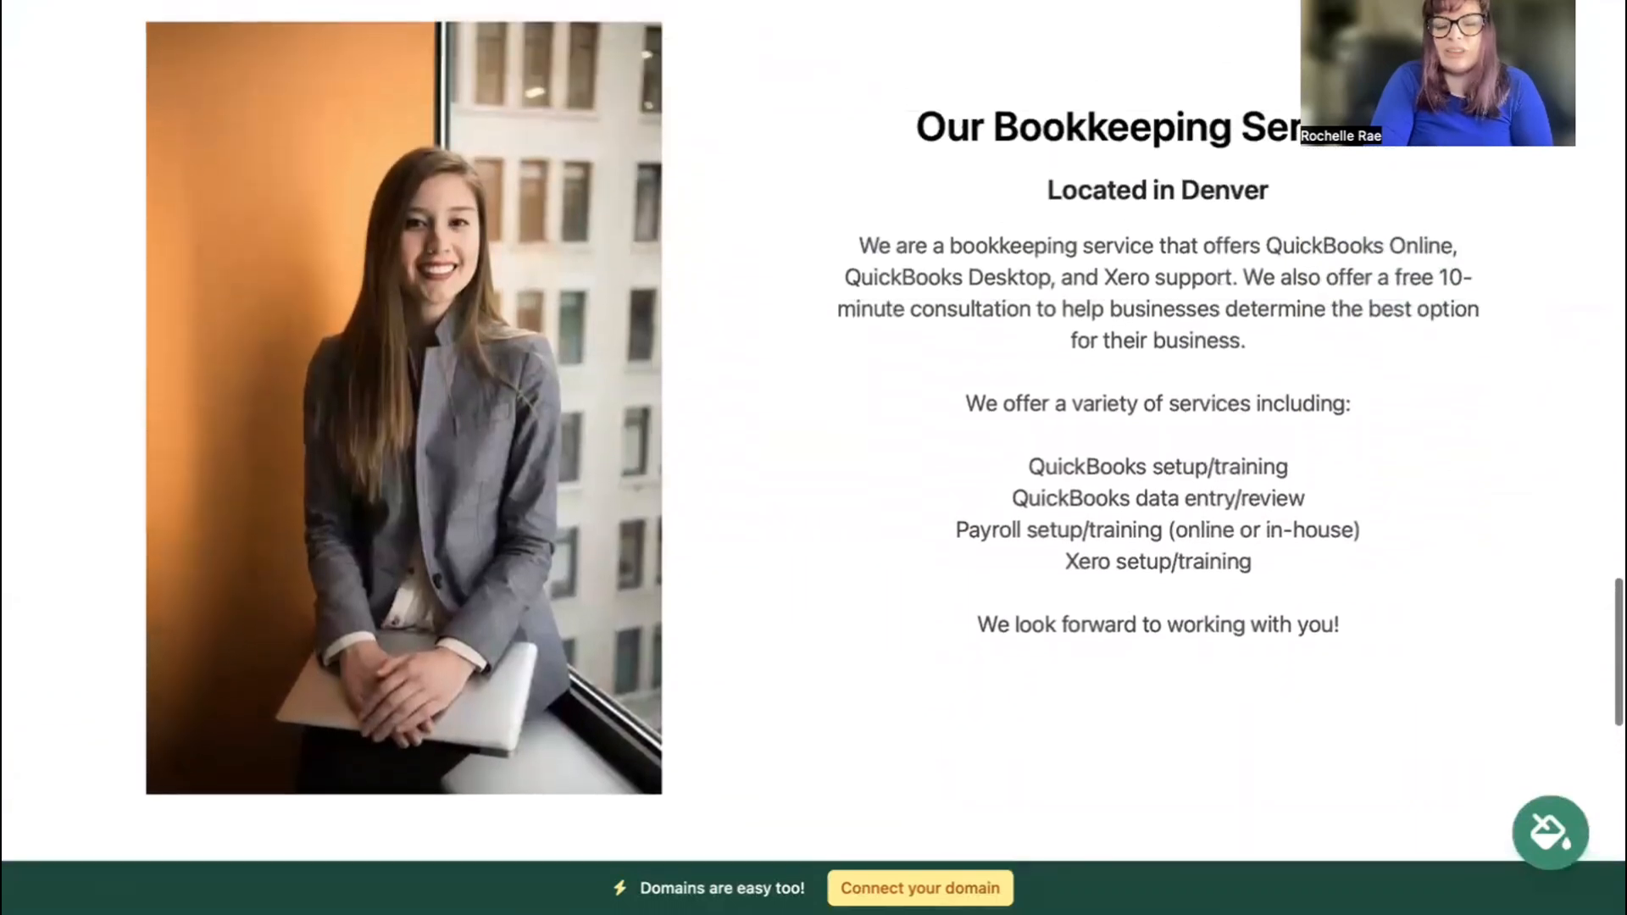
scroll(814, 431, up, 6)
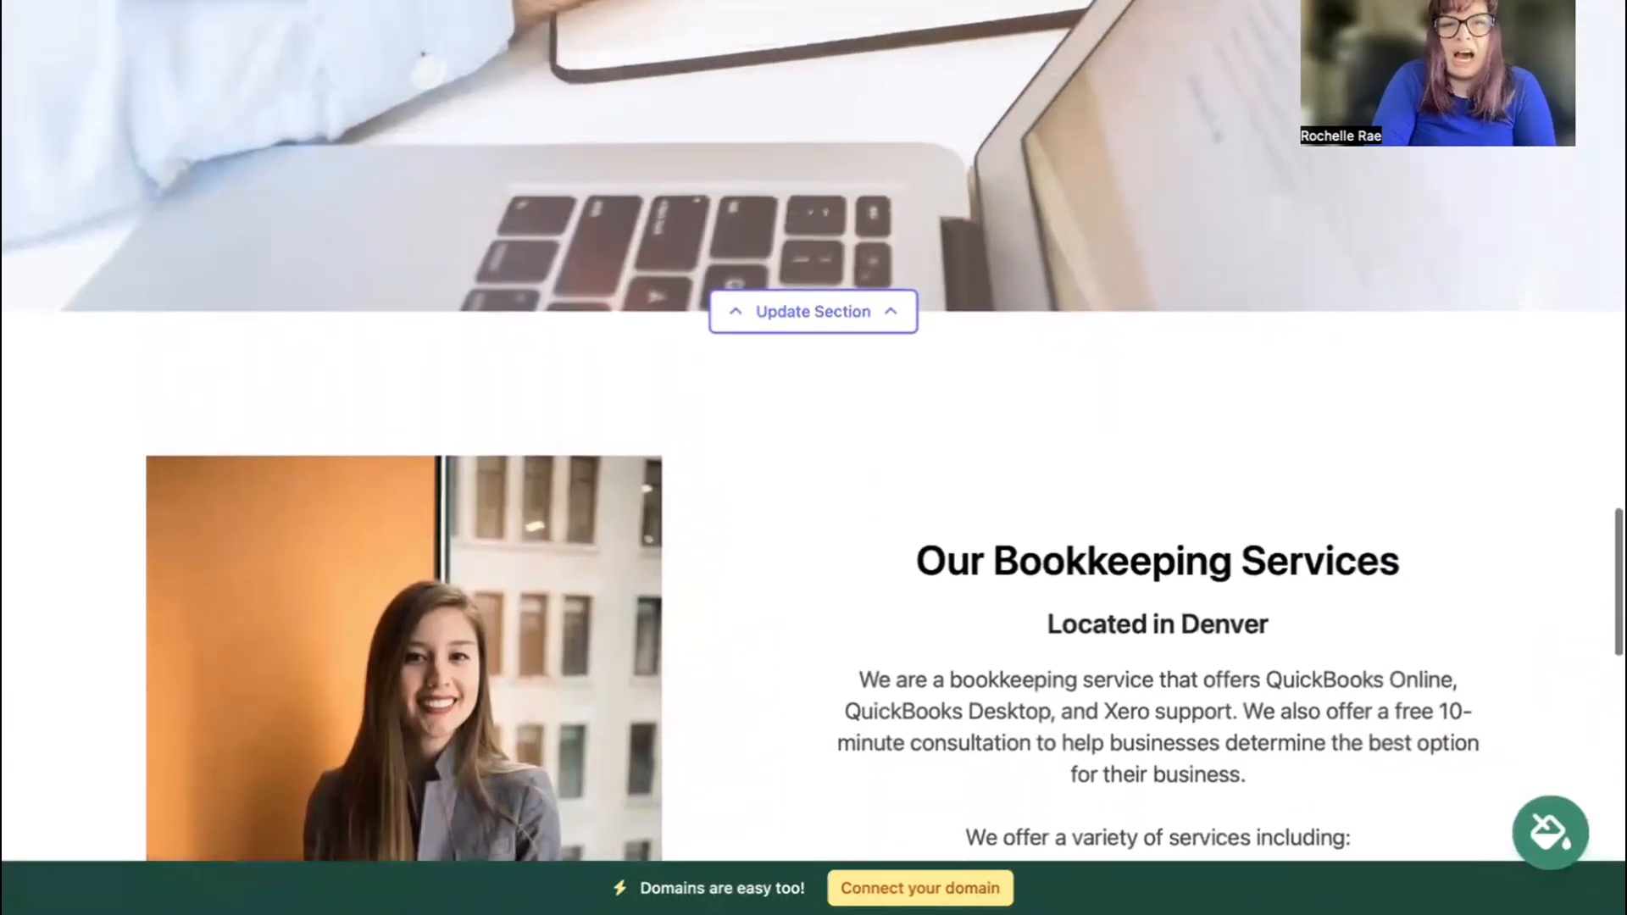
scroll(813, 431, up, 10)
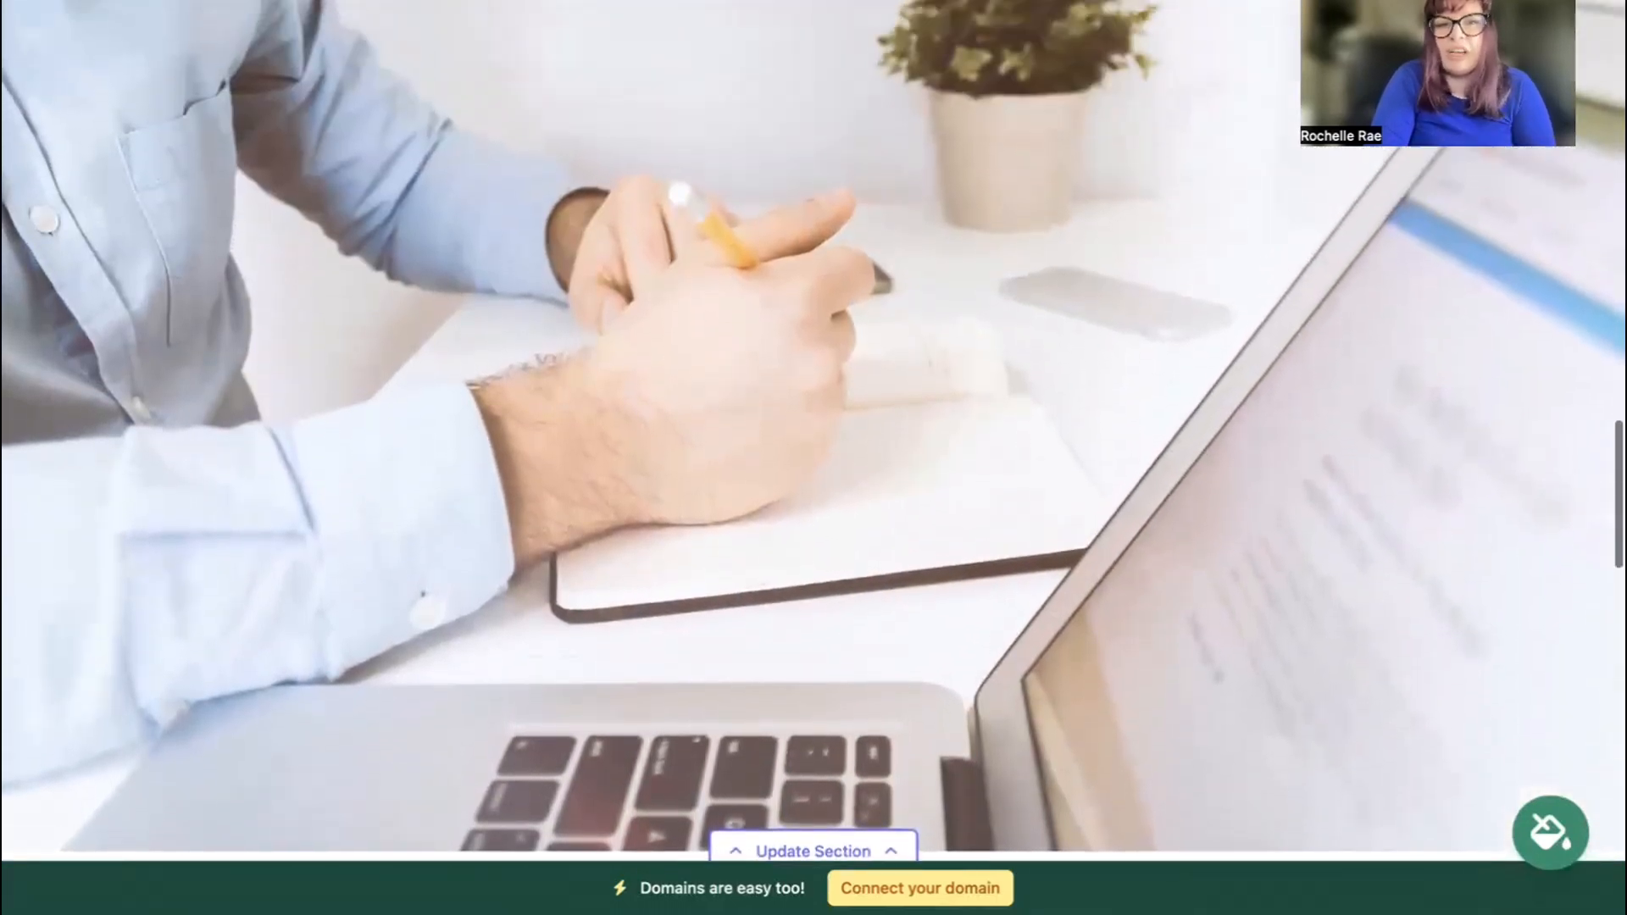
scroll(814, 430, up, 6)
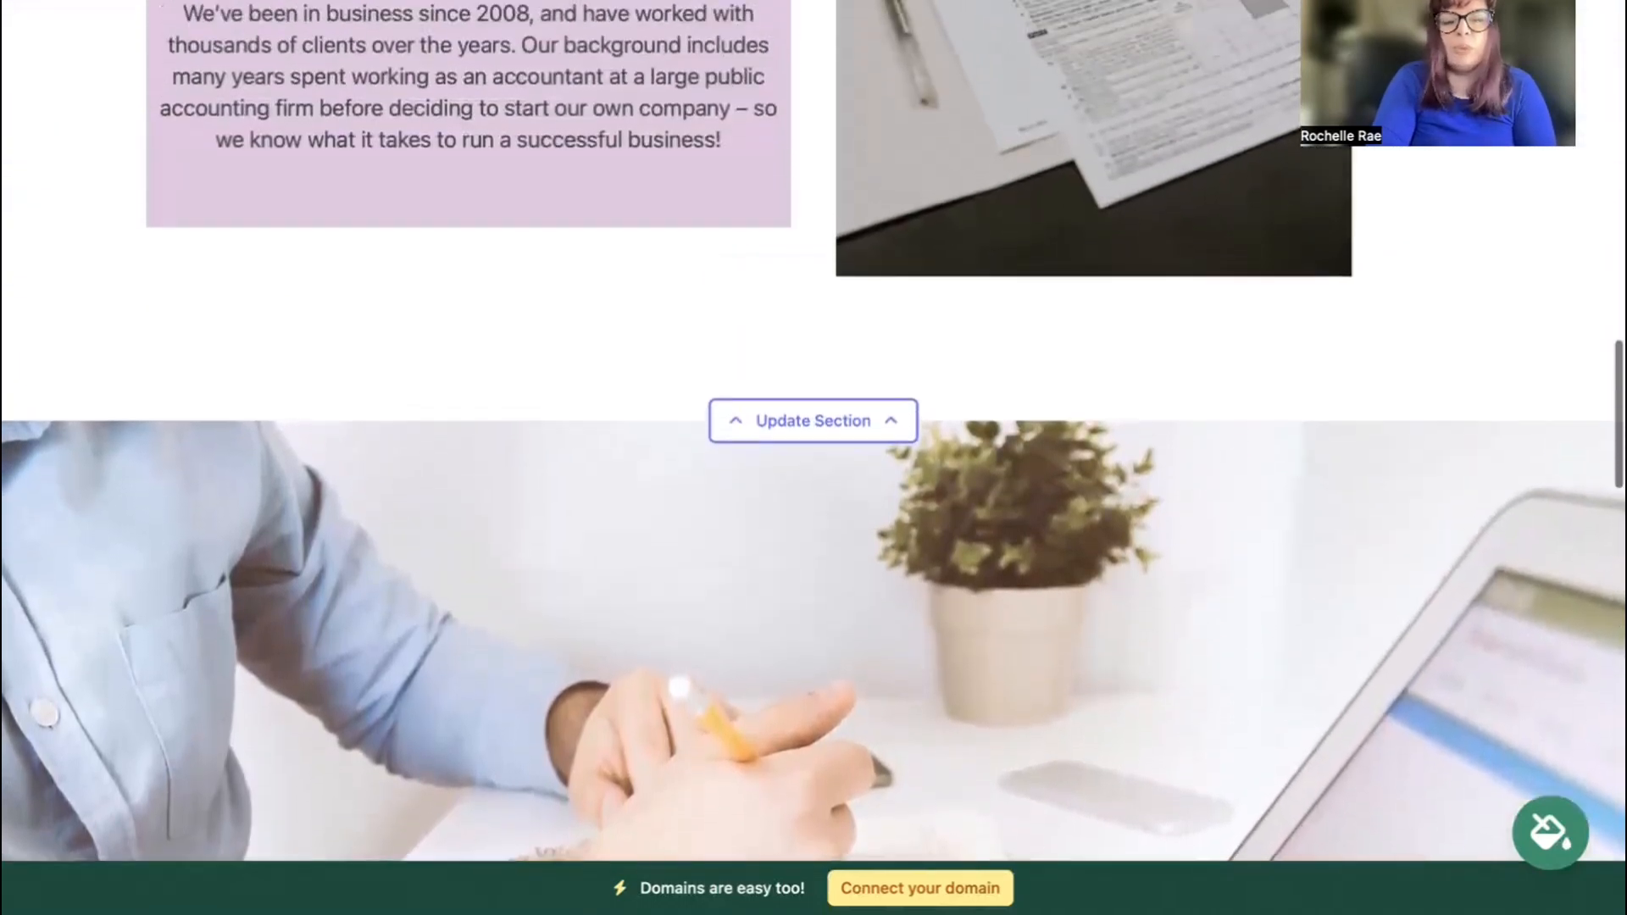
scroll(813, 430, up, 6)
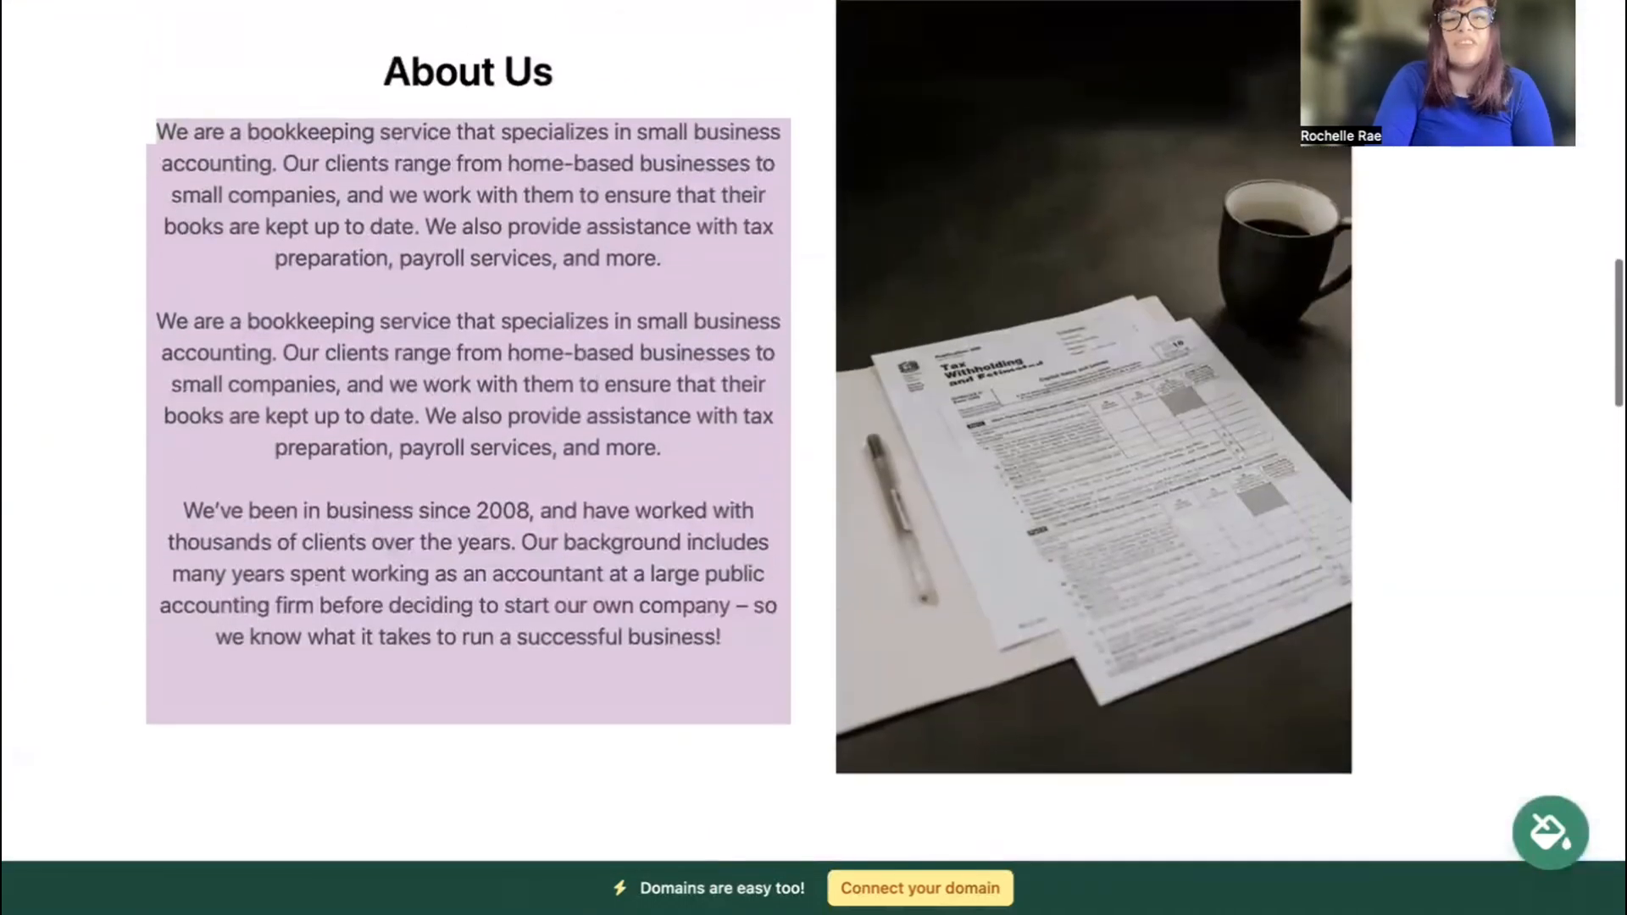
scroll(814, 430, up, 6)
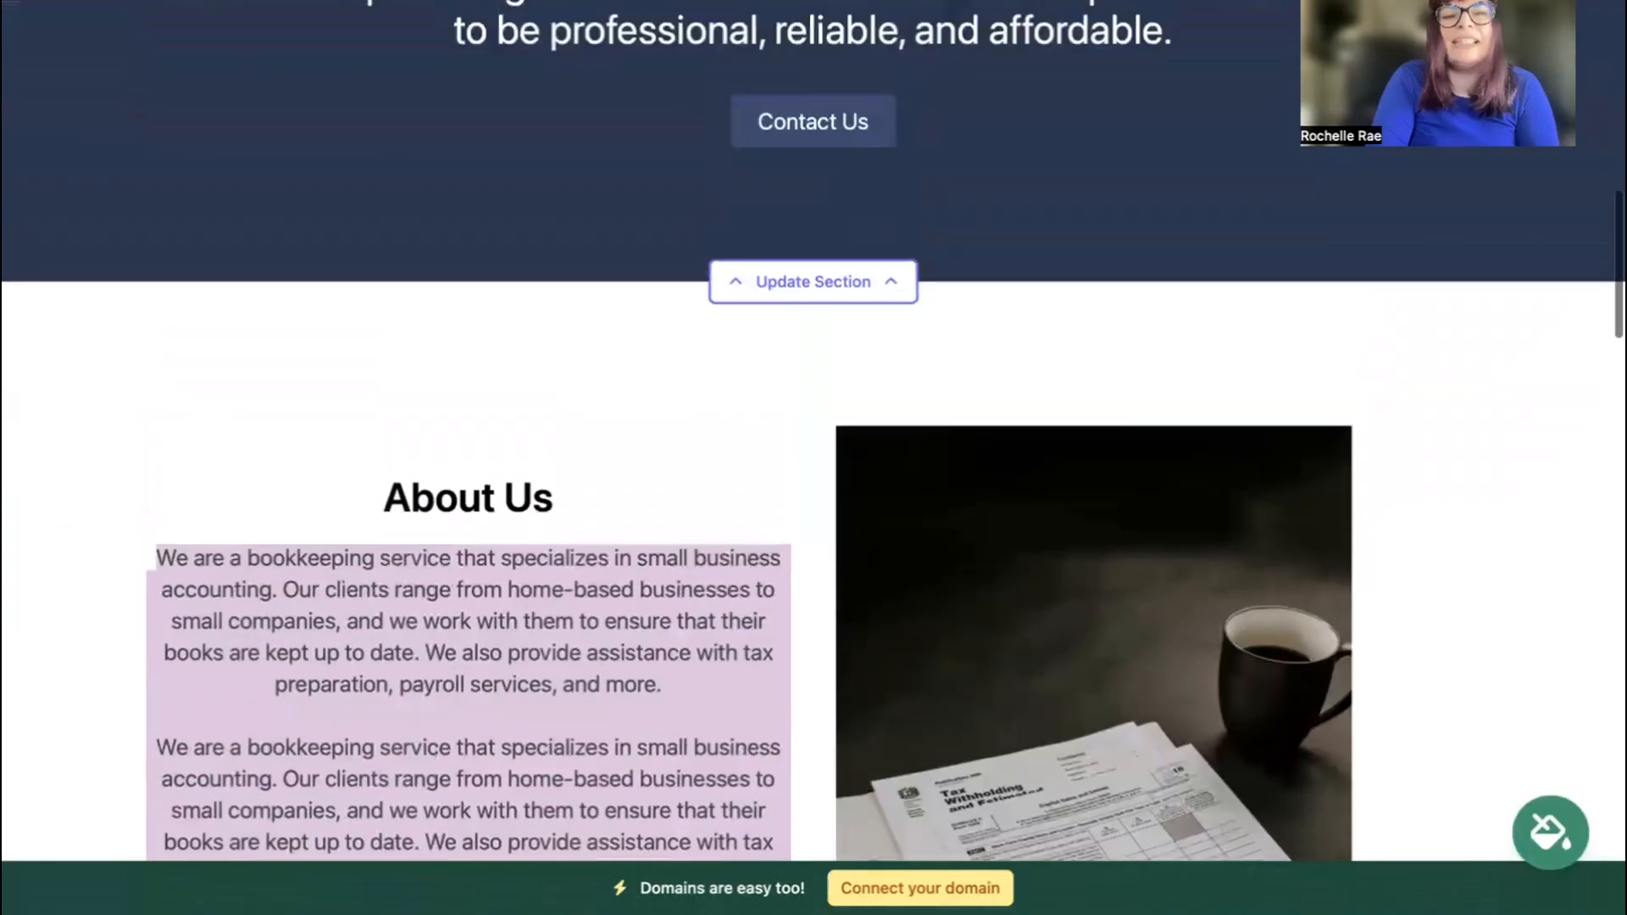
scroll(814, 430, up, 6)
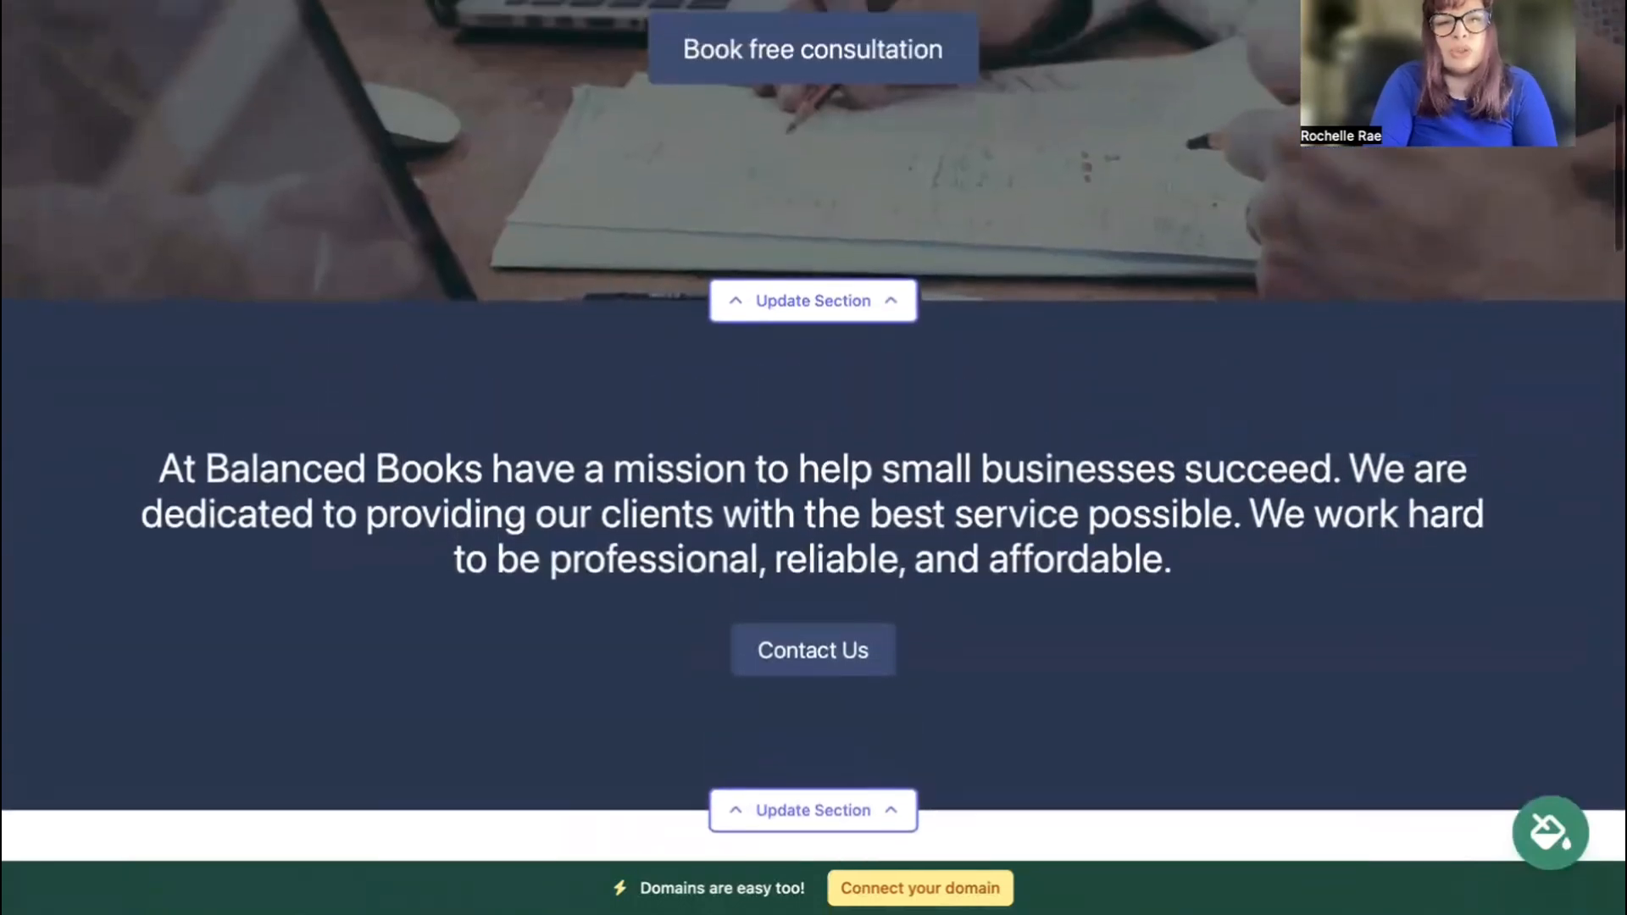
scroll(814, 431, up, 5)
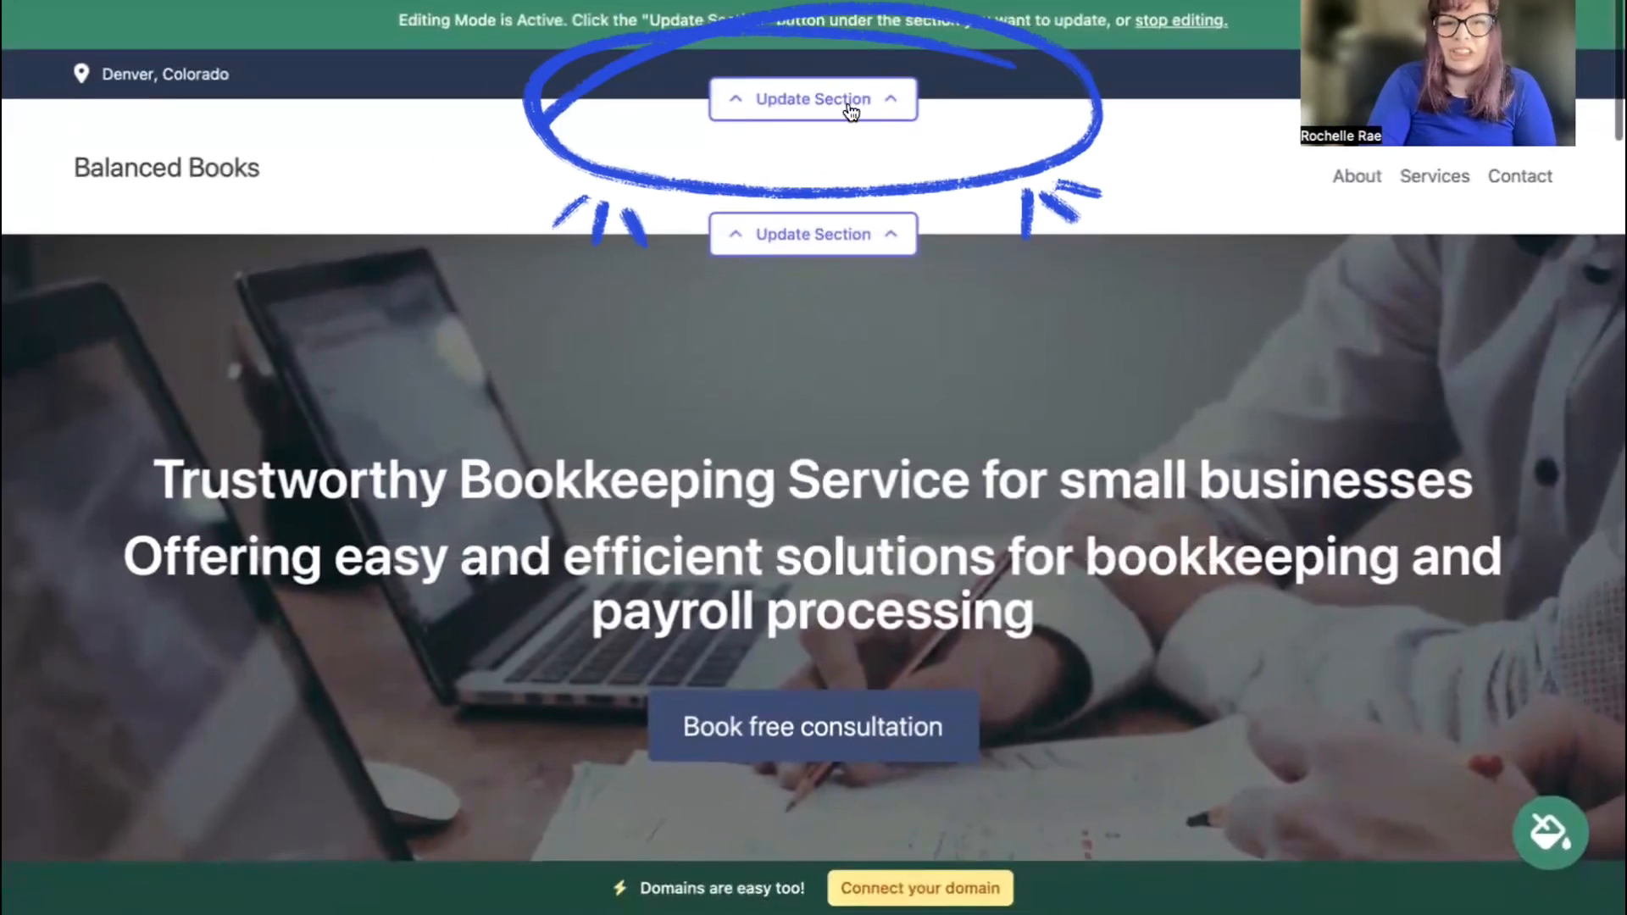
Enter the organization email in the top bar editor and show it on the site.
click(850, 109)
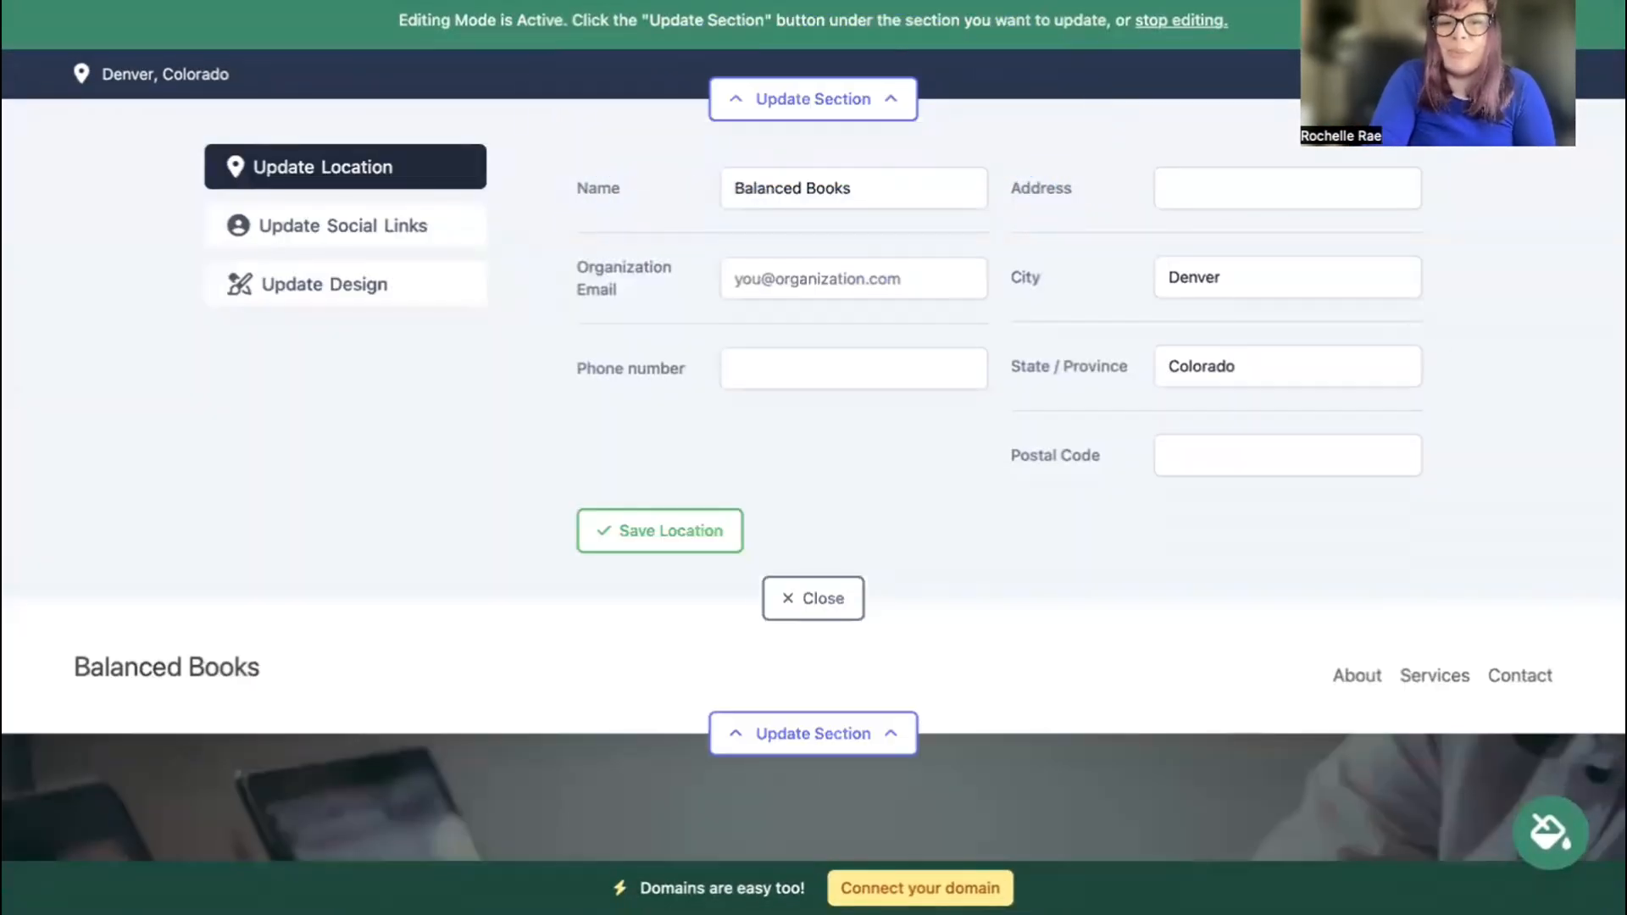
click(785, 276)
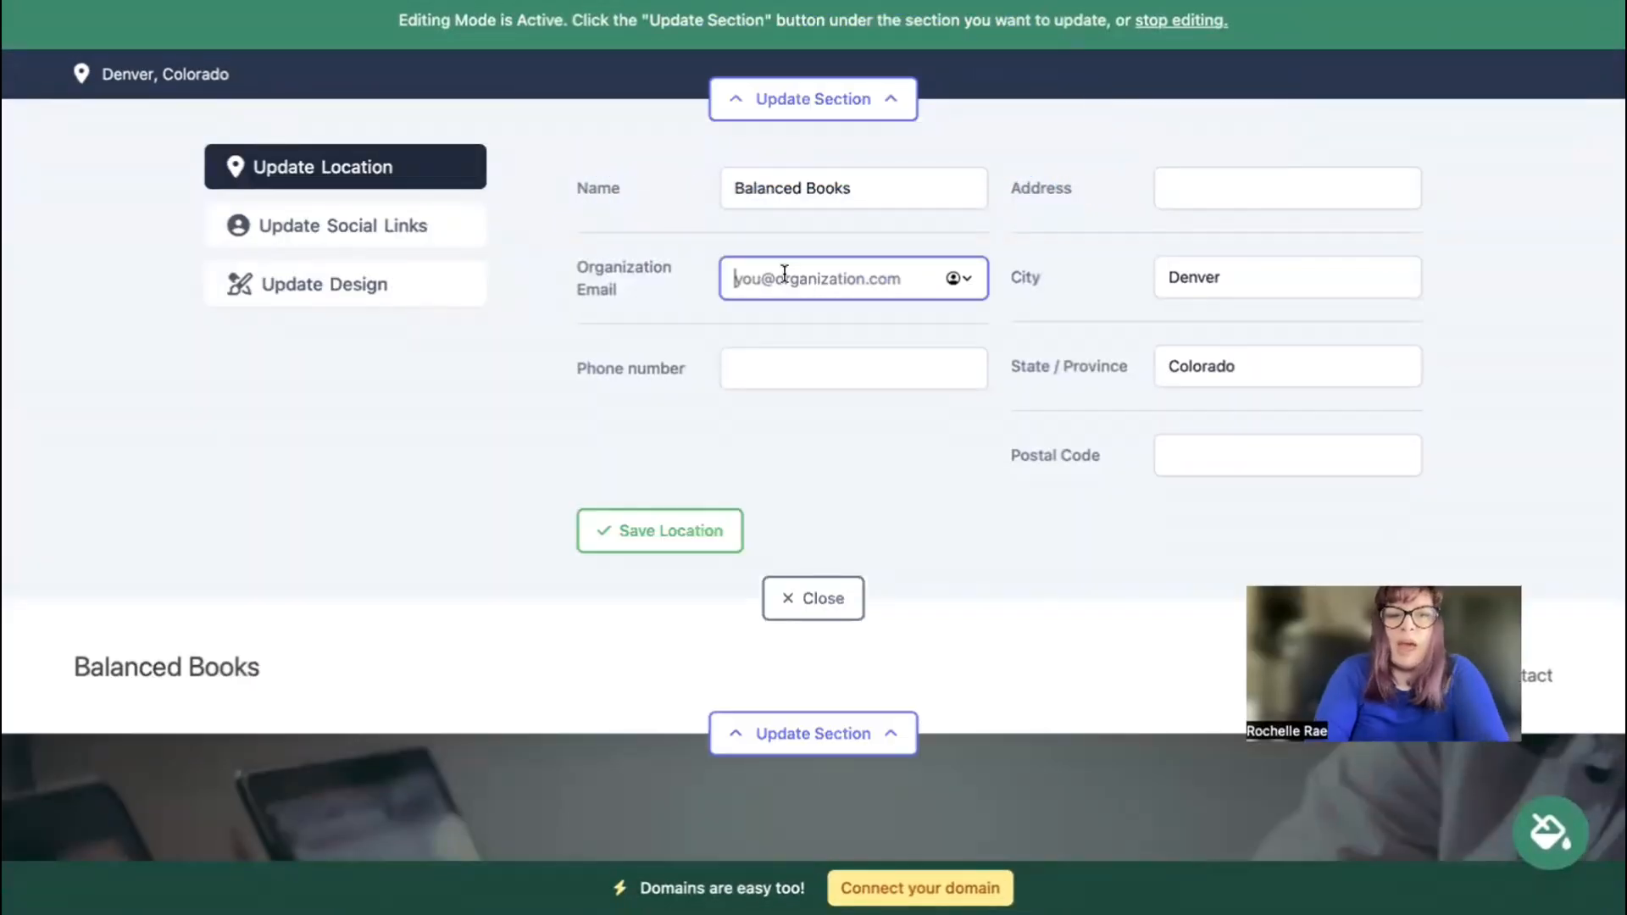
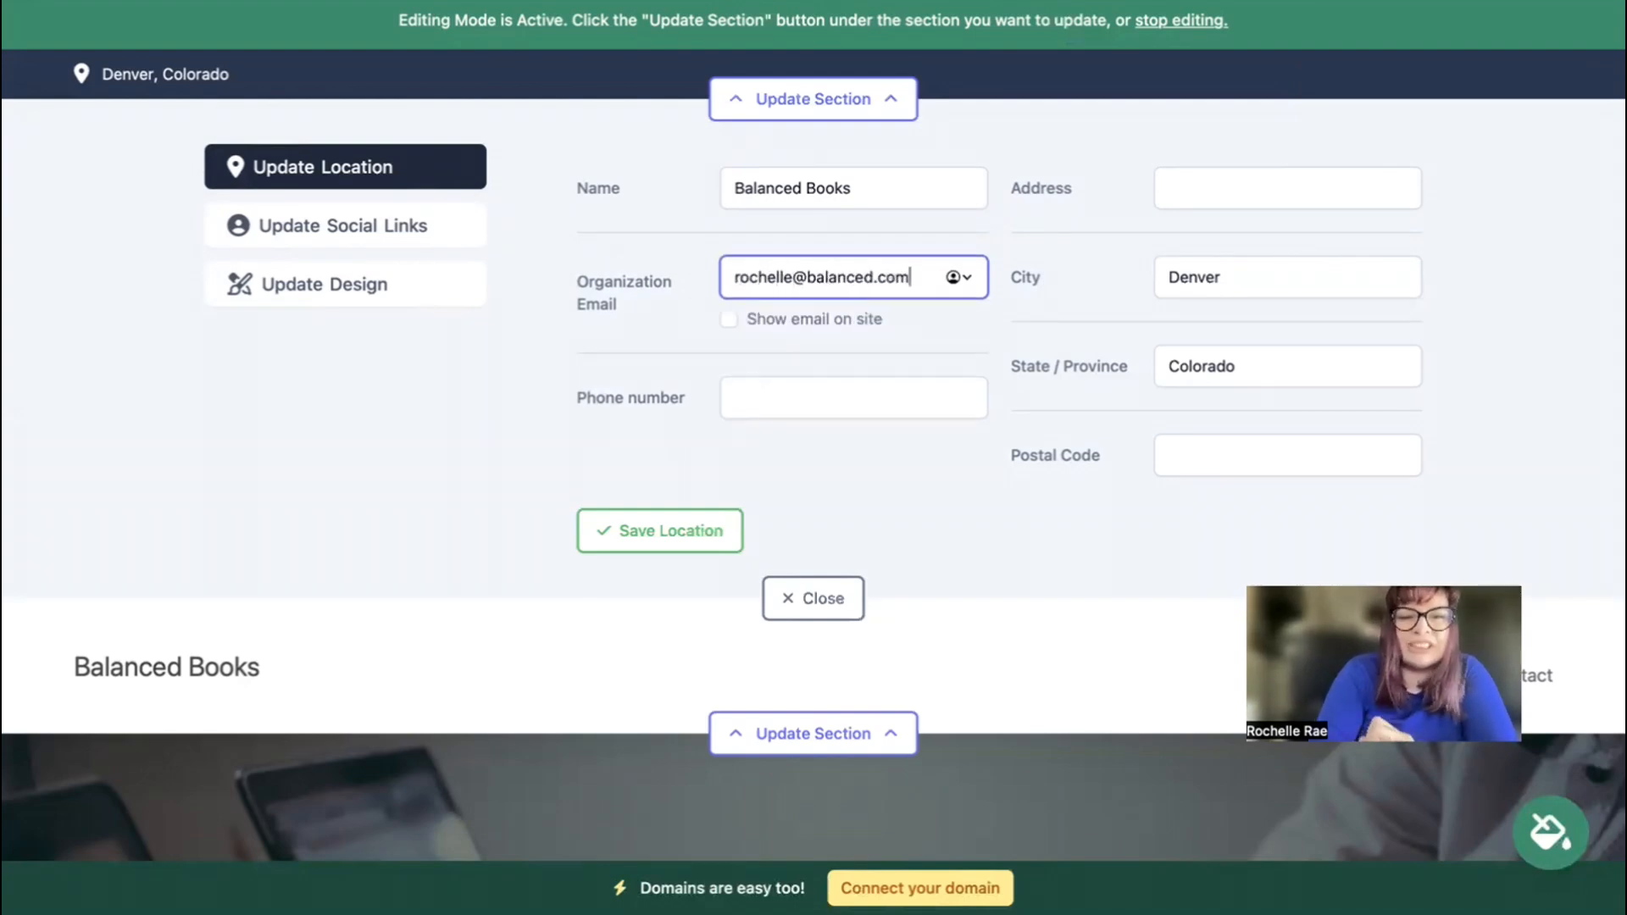
click(727, 327)
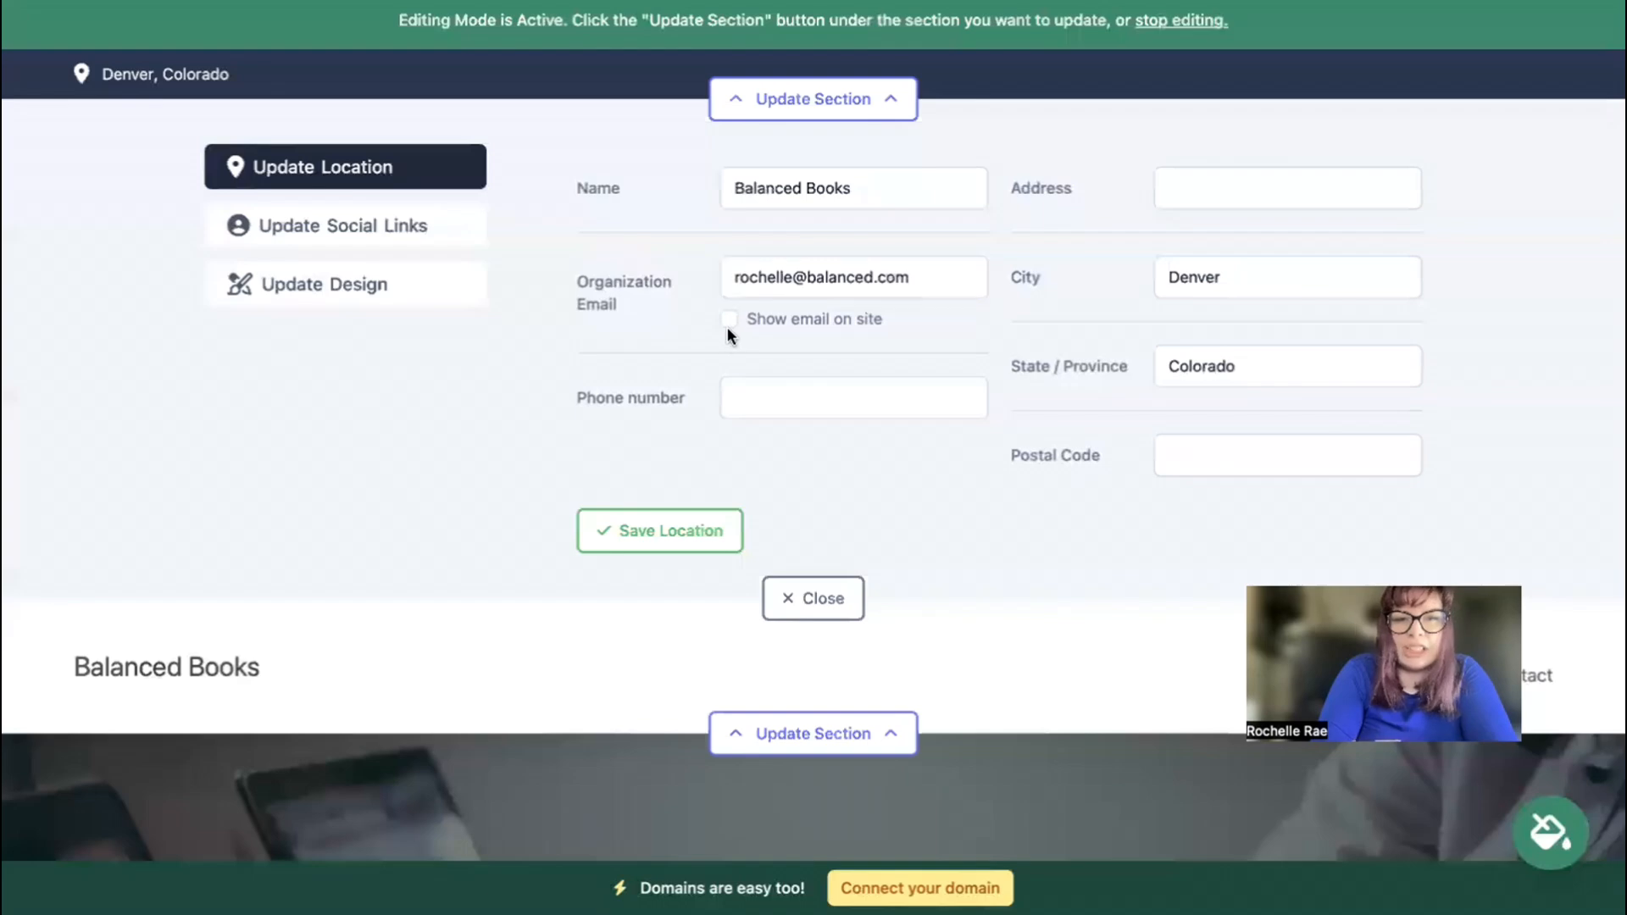
click(730, 319)
Add the business phone number, street address and postal code, and save the location.
click(811, 403)
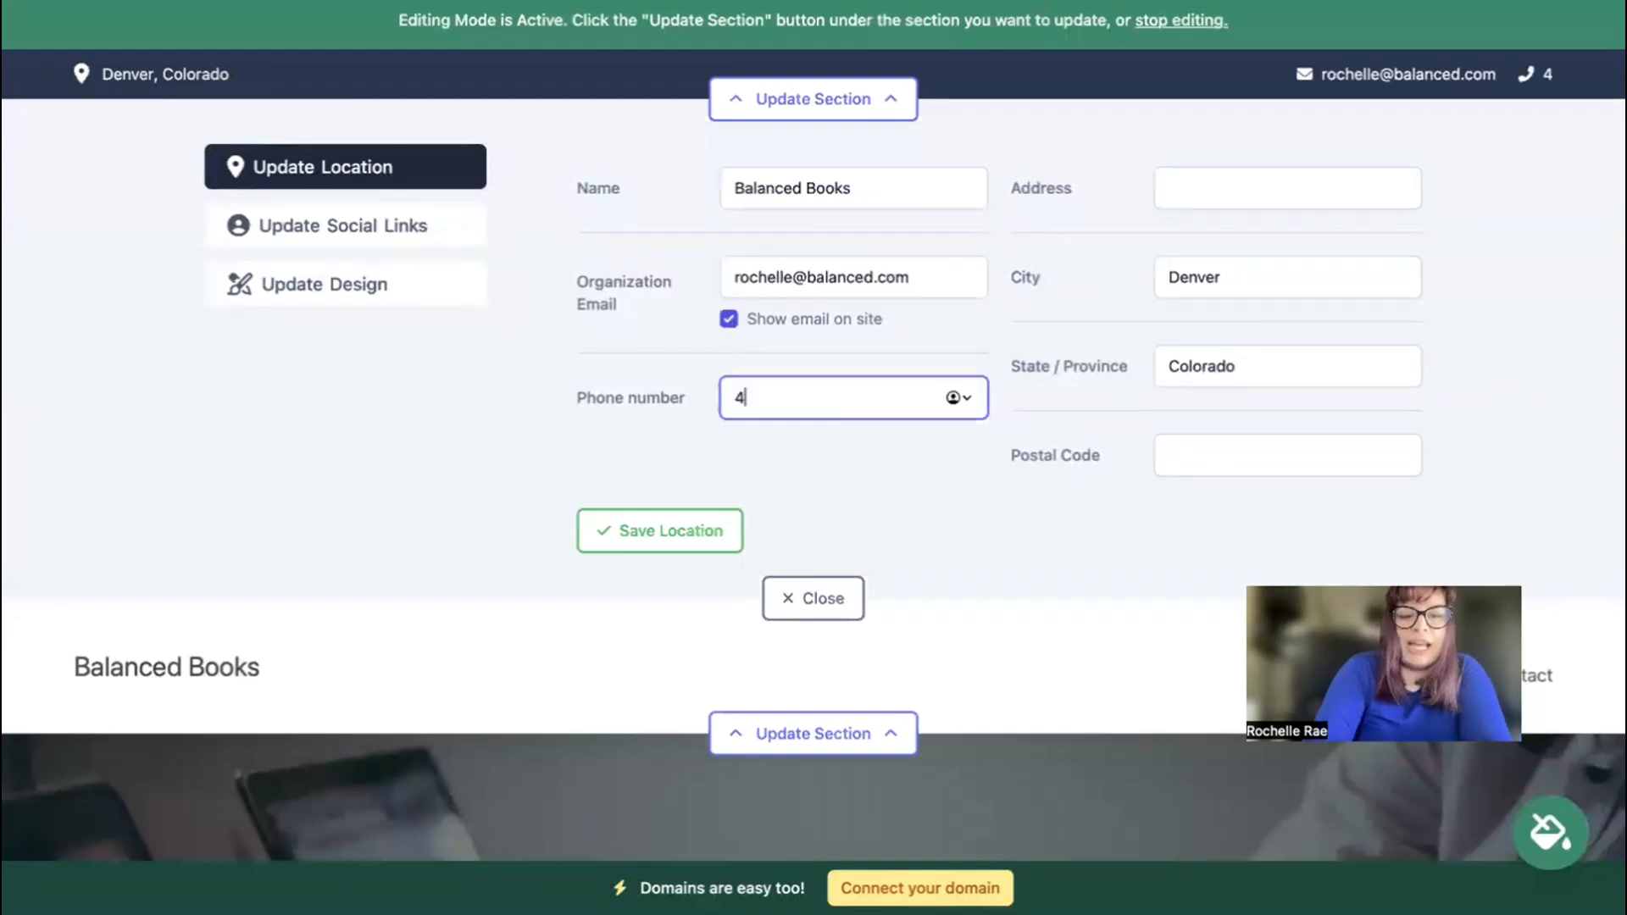
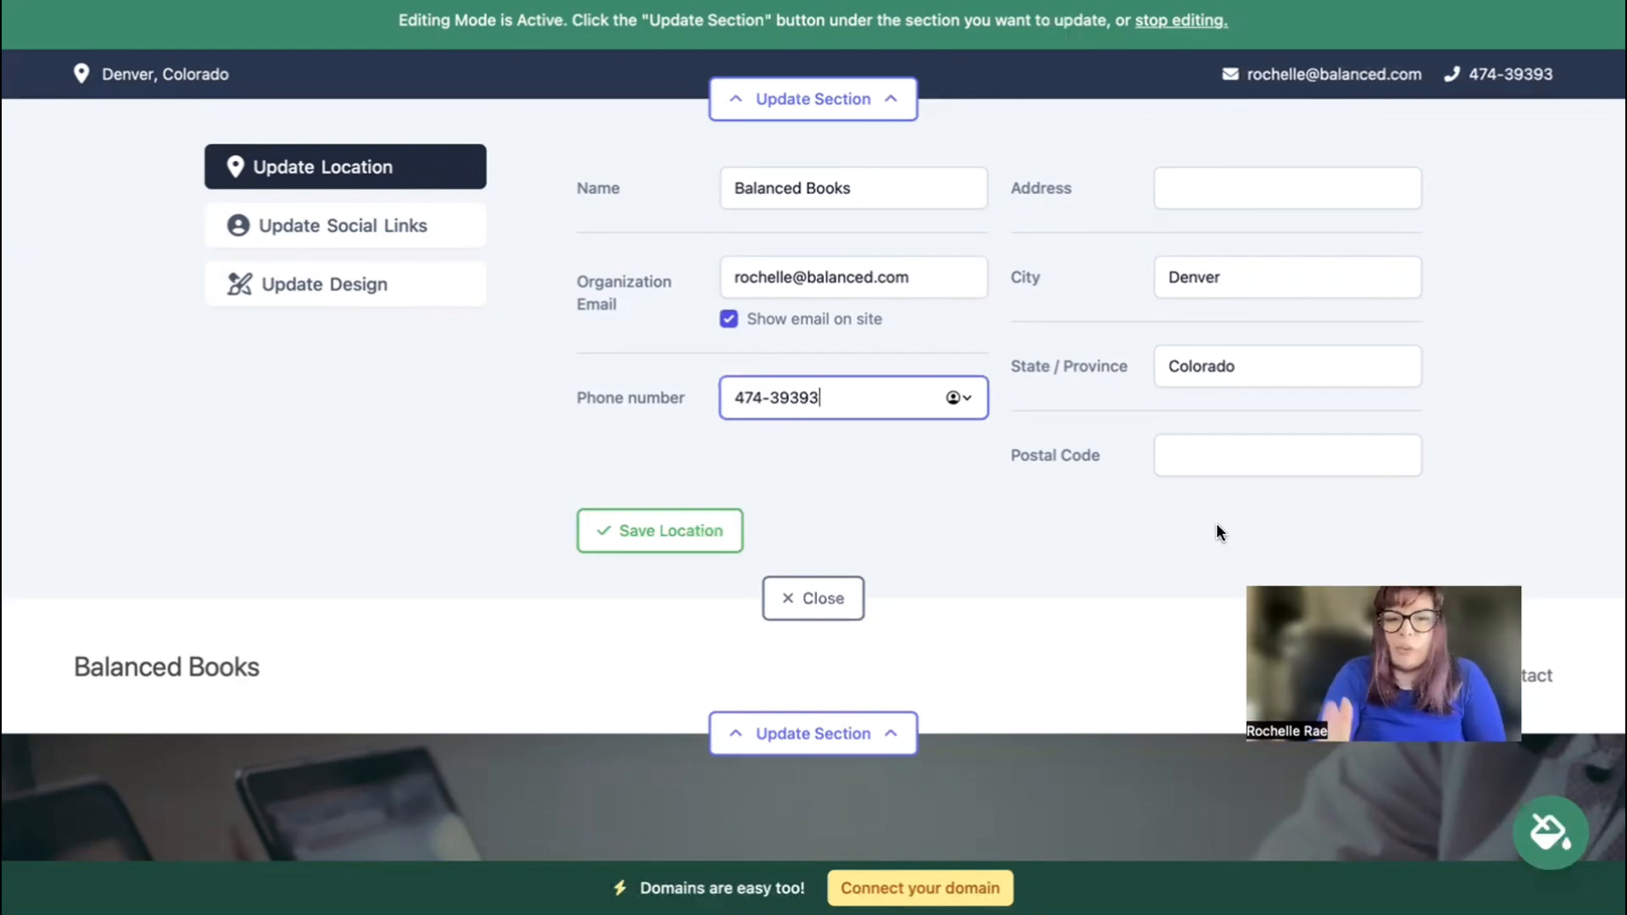
click(1208, 176)
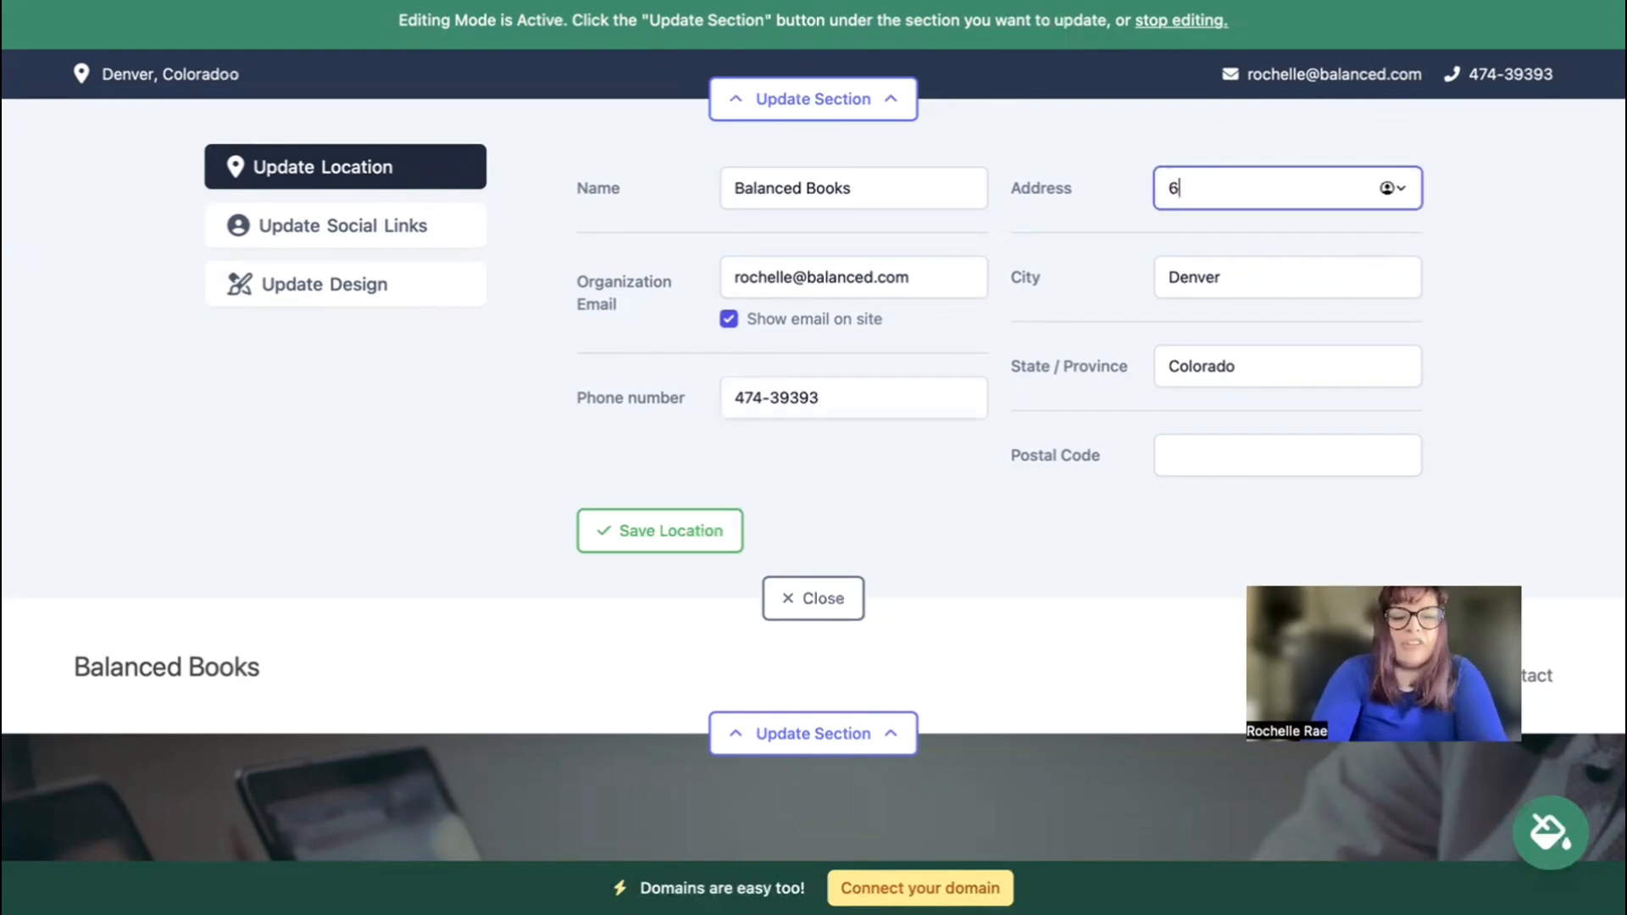
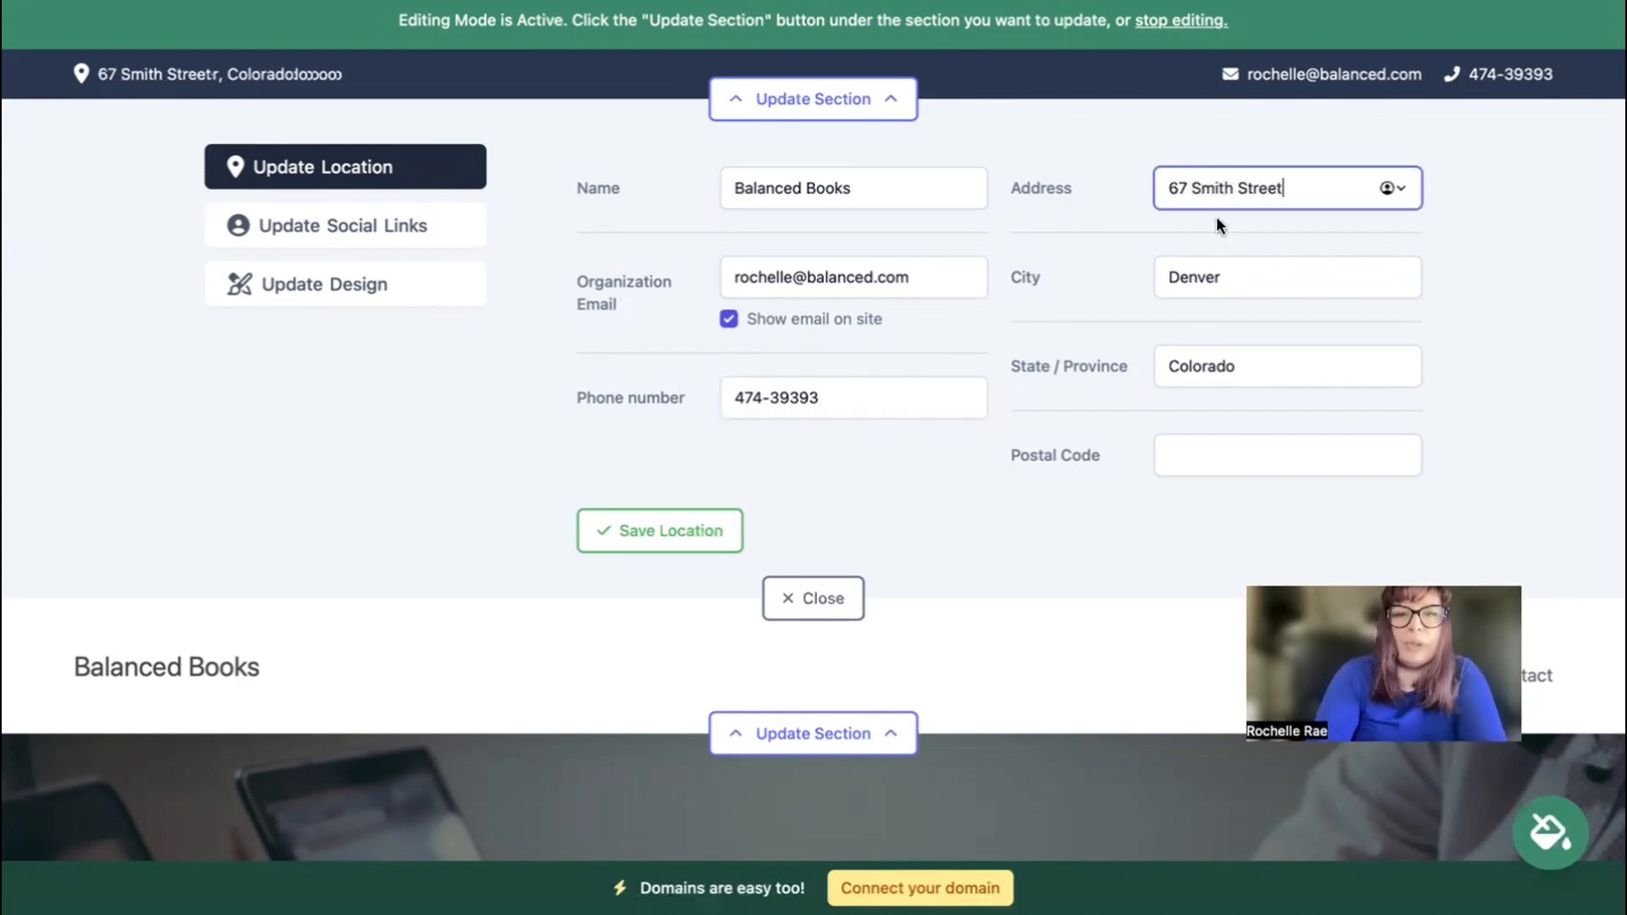
click(1207, 454)
text(444045)
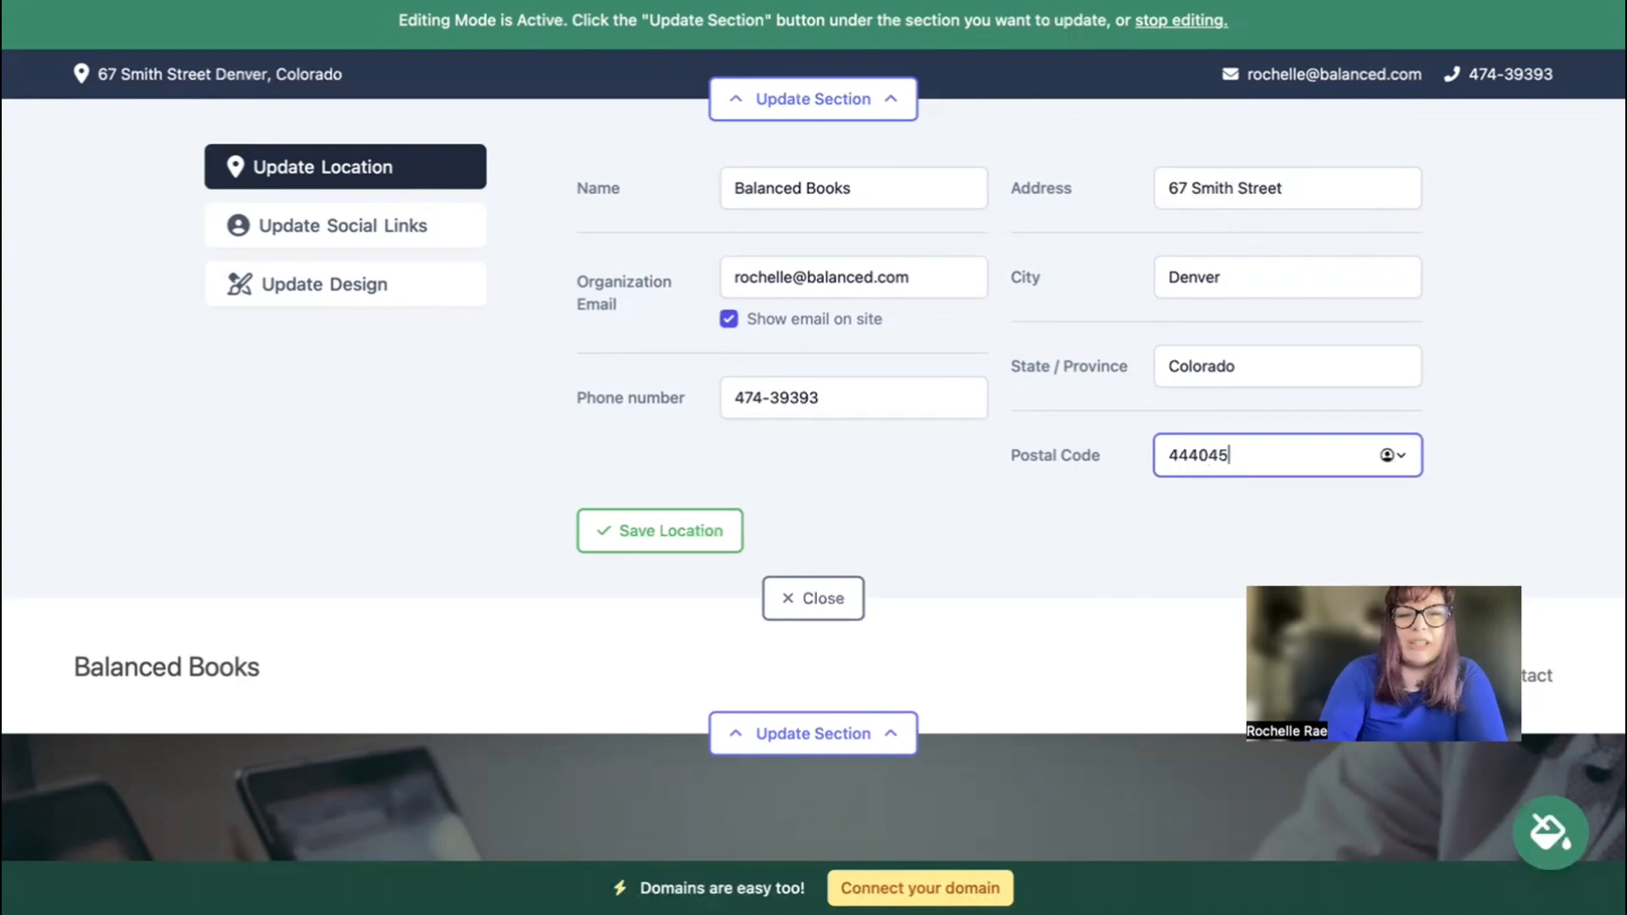
click(690, 533)
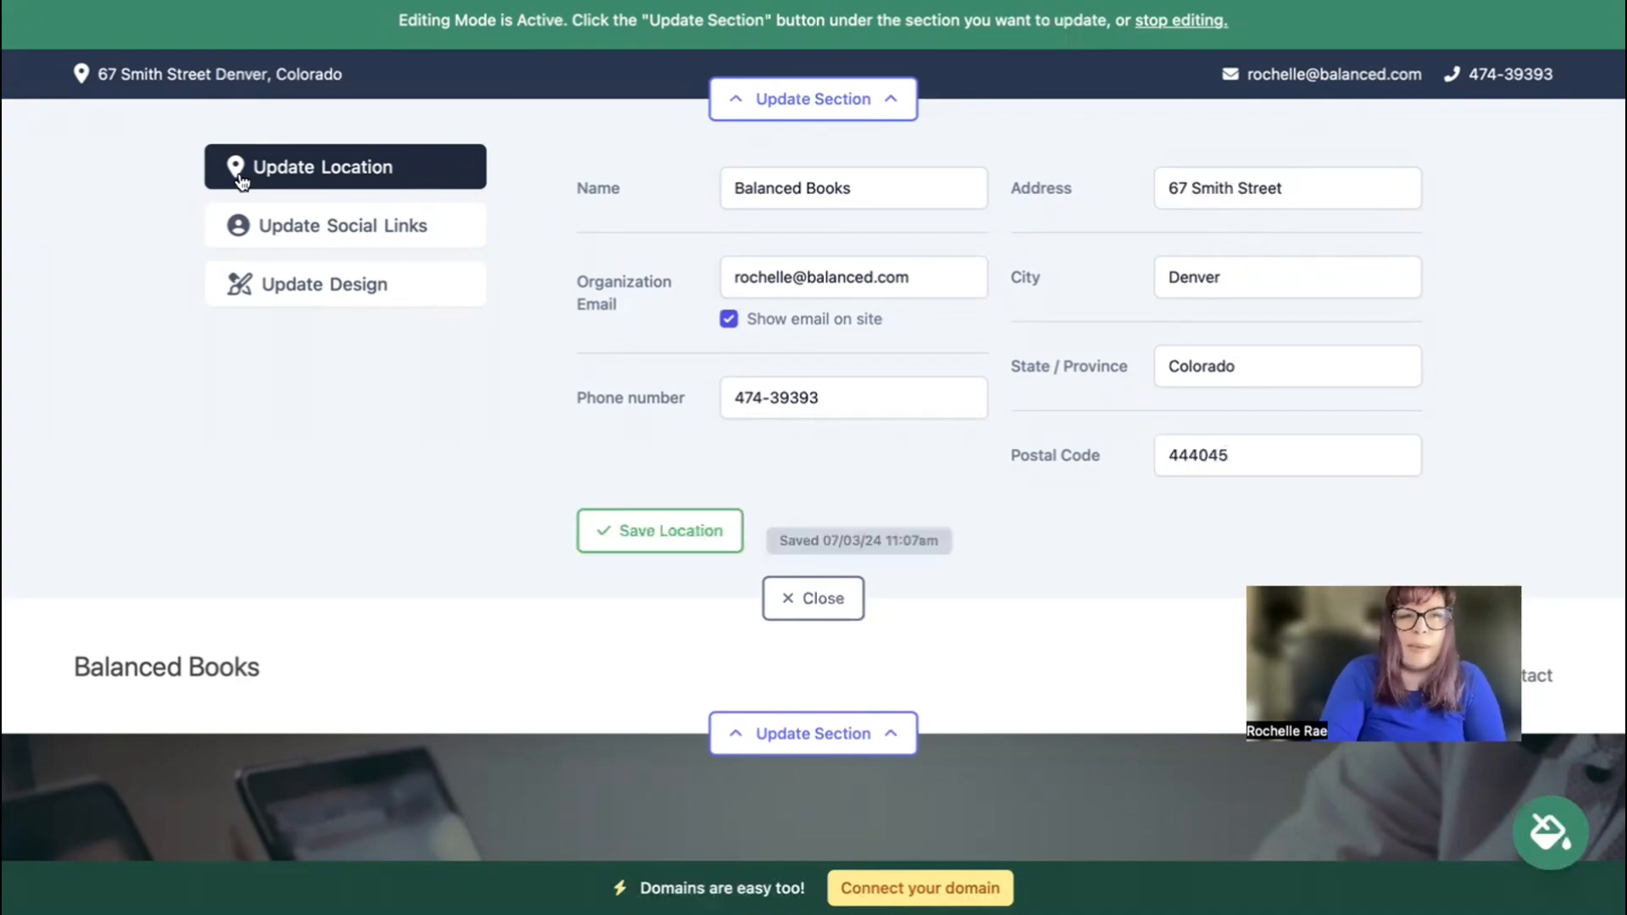
click(355, 216)
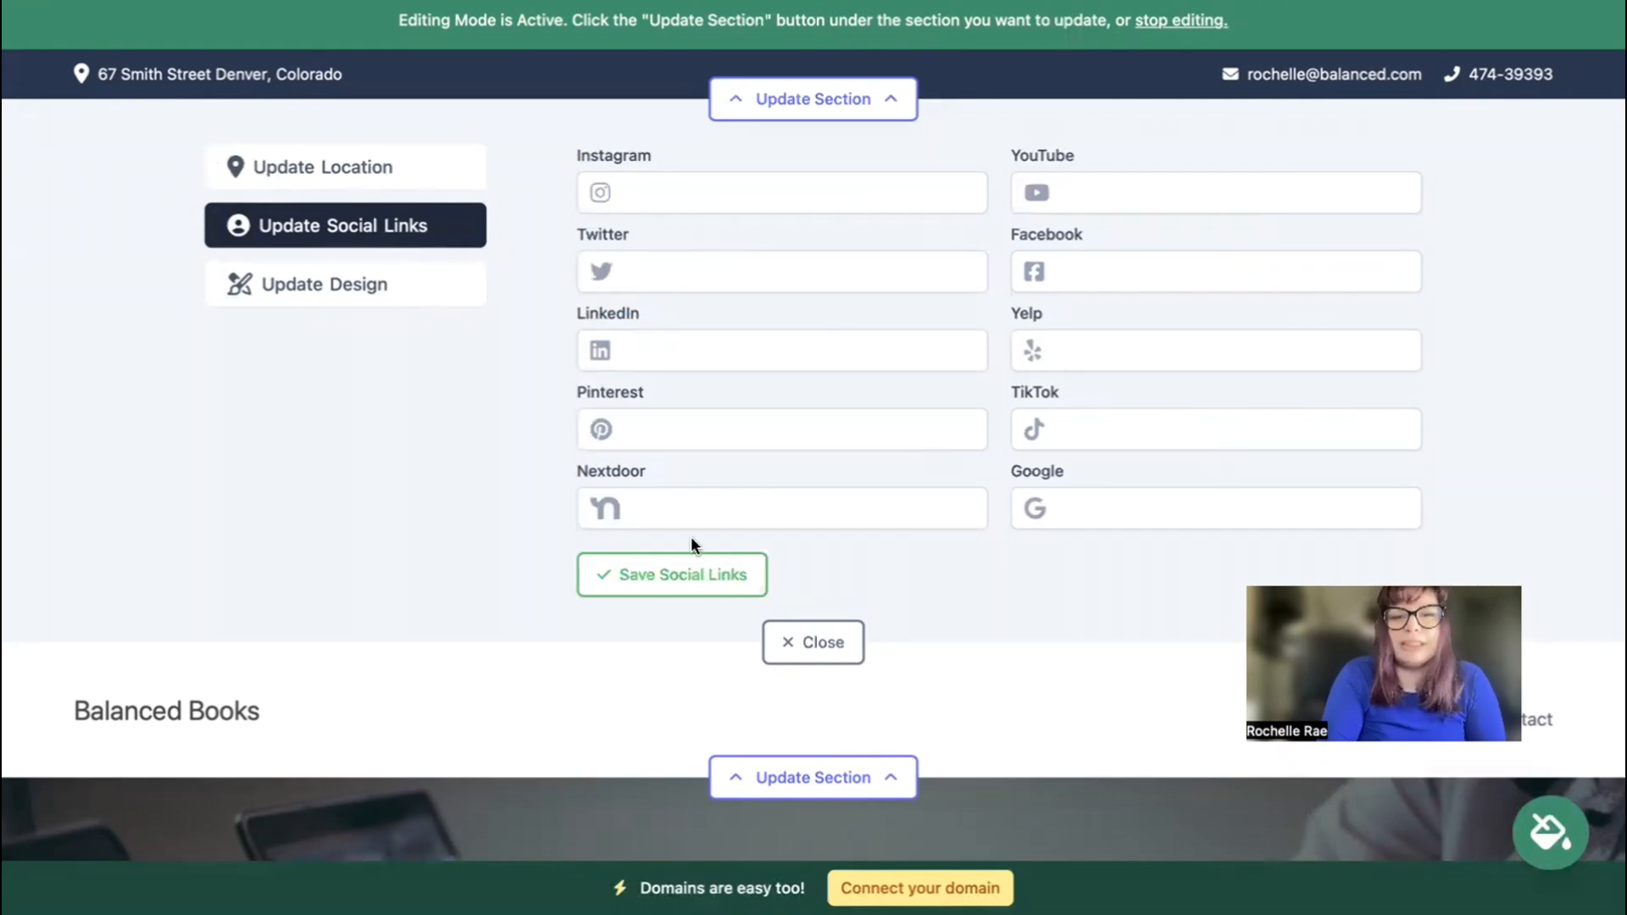
Add the instagram.com/balancedbook profile link, save the social links and close the editor.
click(776, 196)
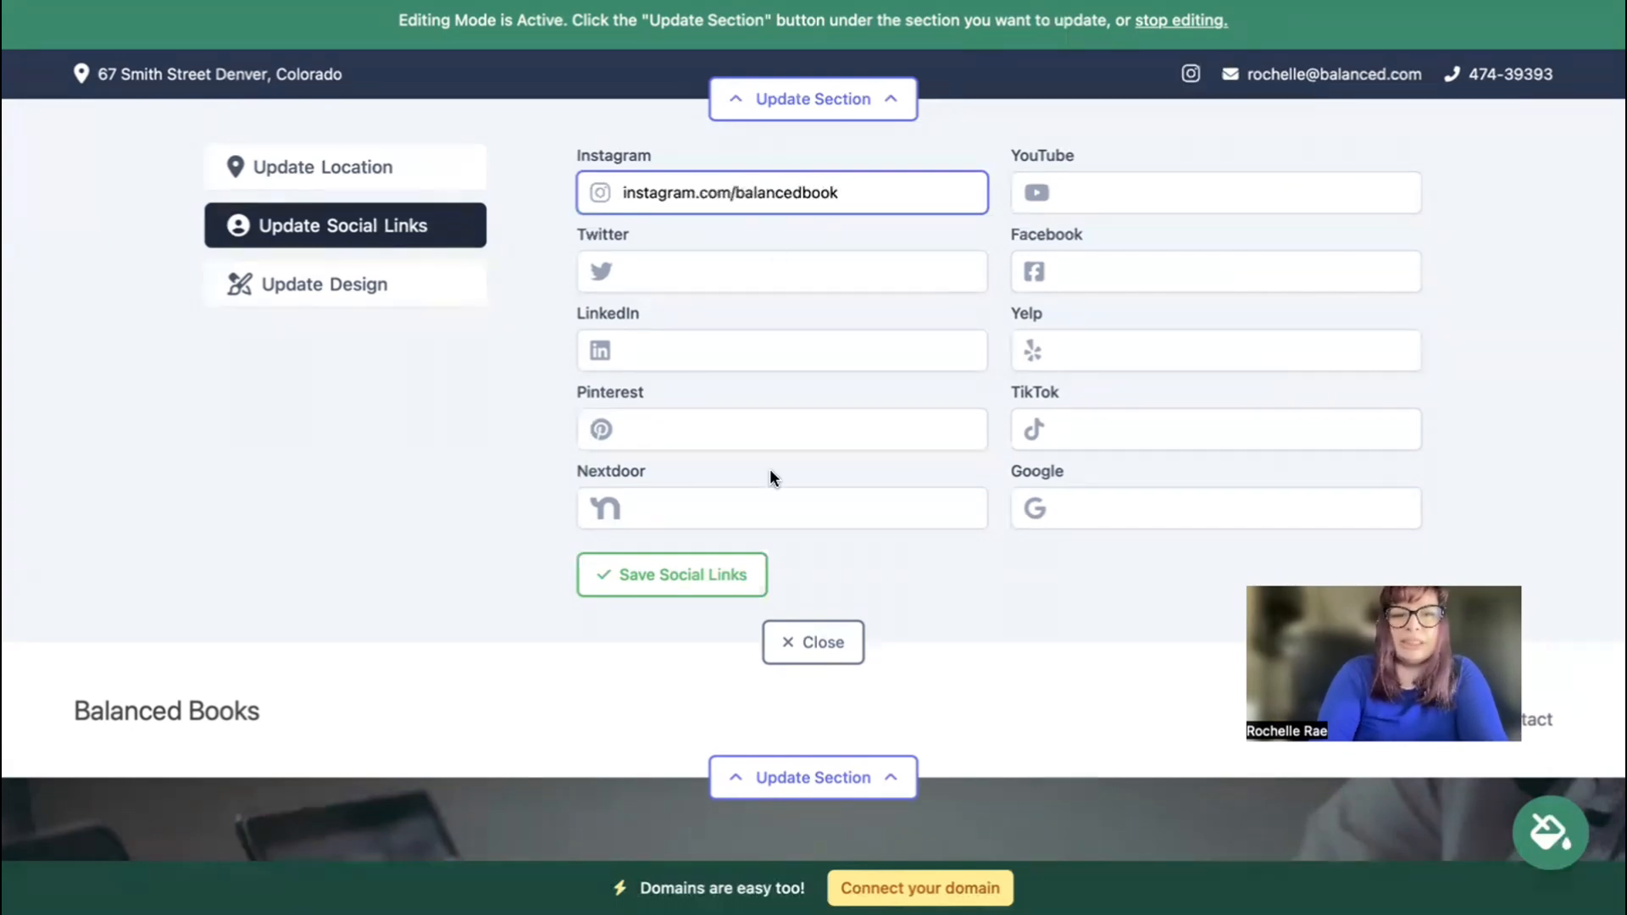
click(701, 585)
click(805, 649)
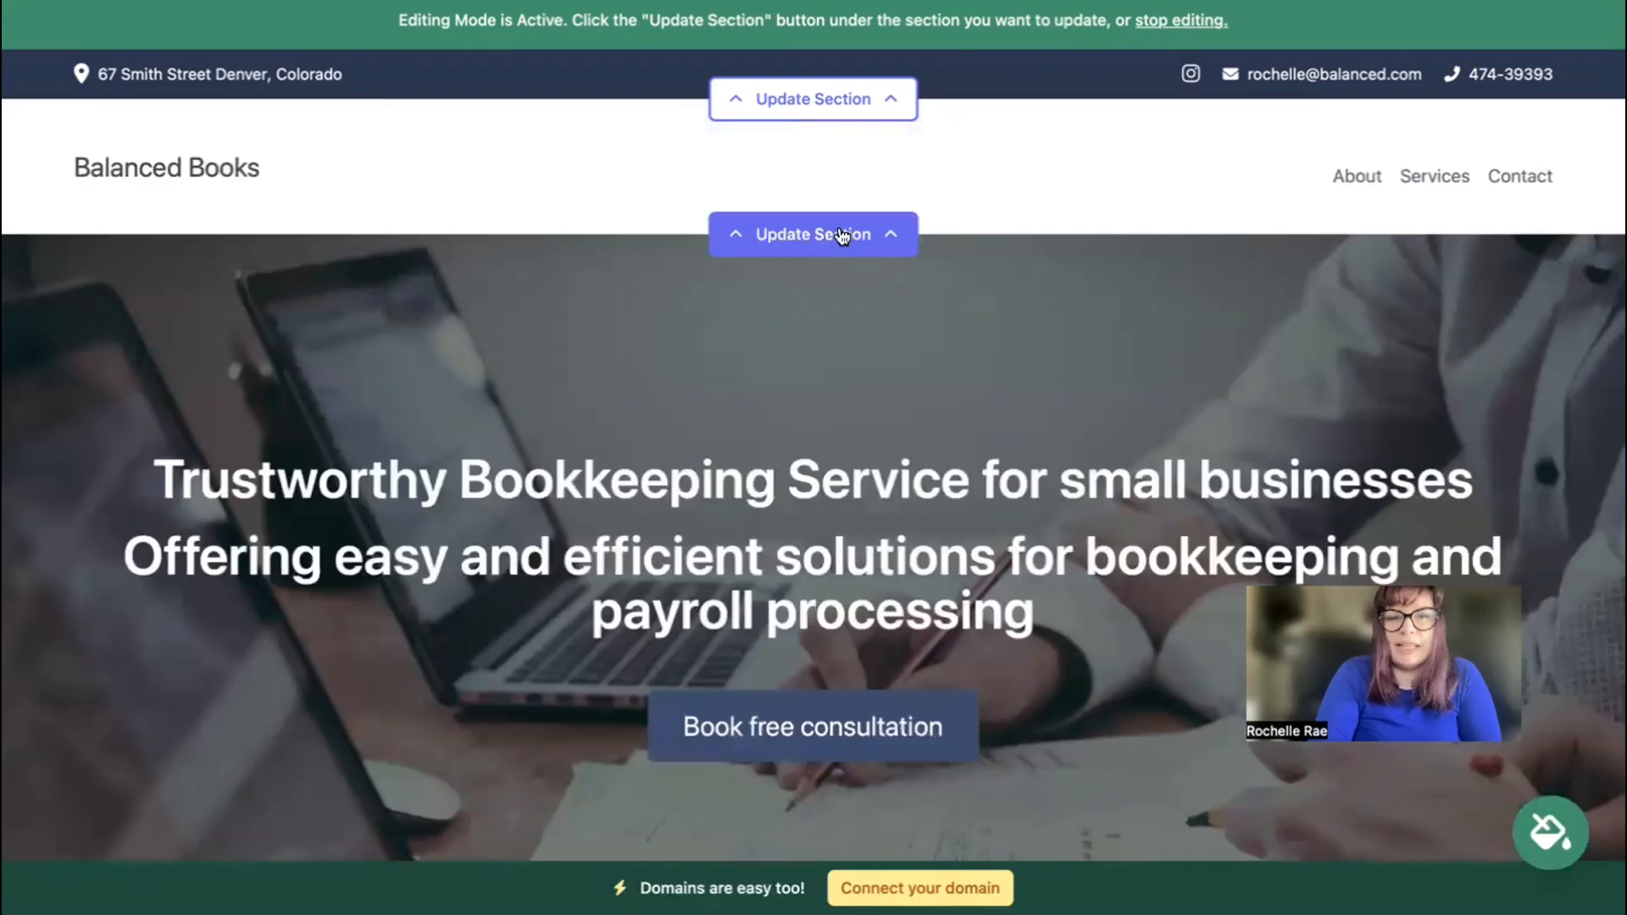
click(841, 237)
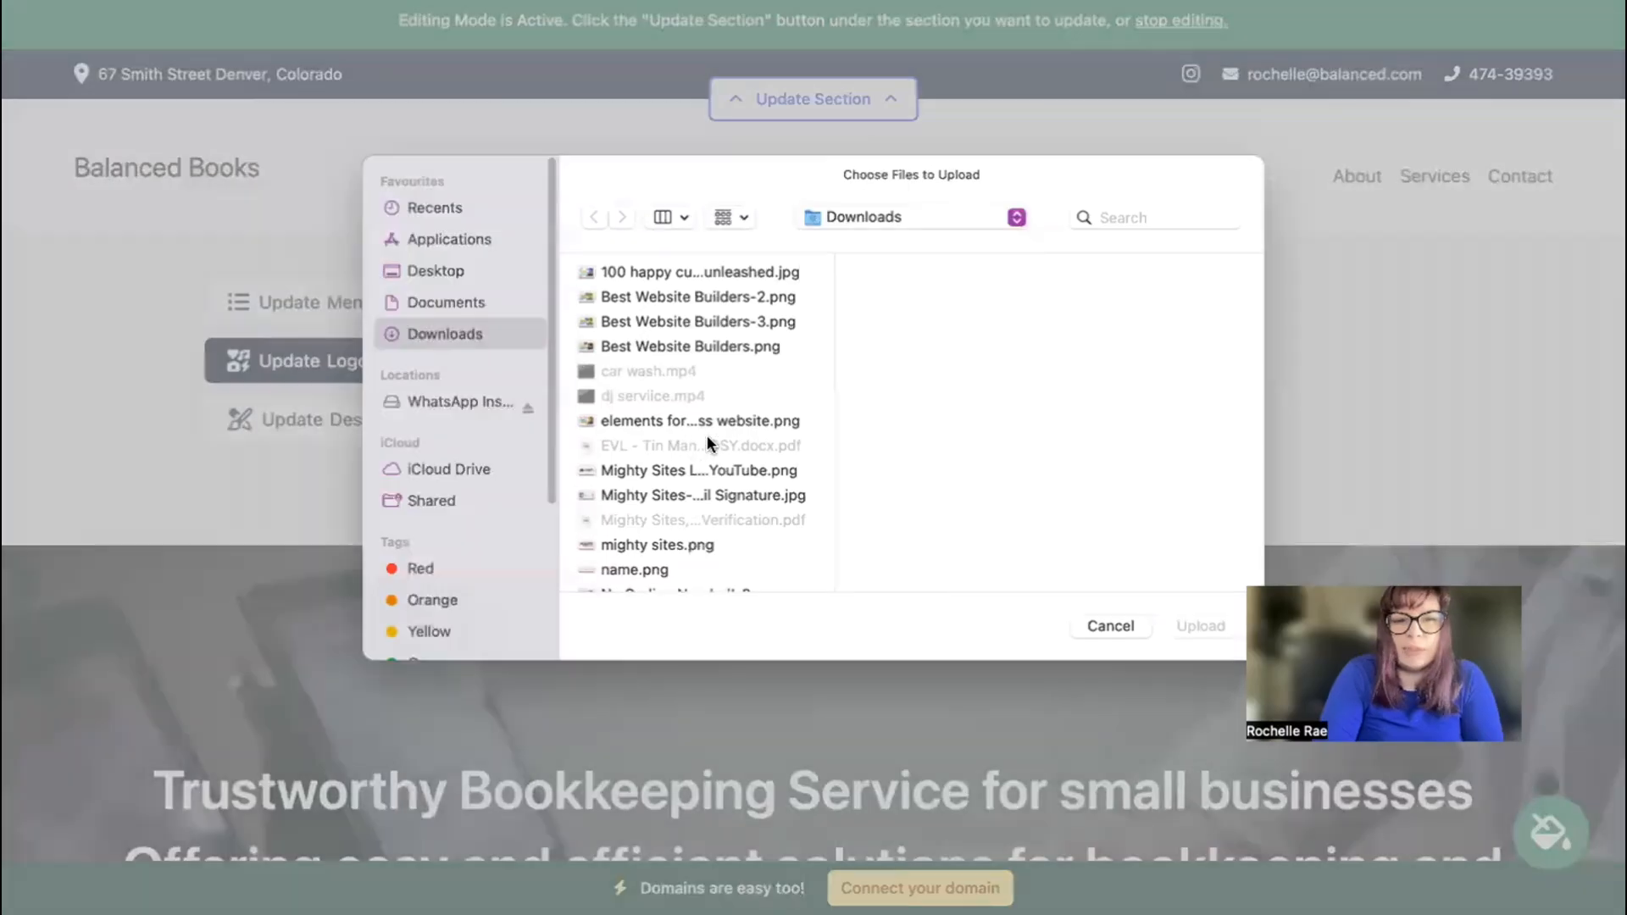
Upload the logo PNG as the header logo, save it, enlarge it and close the editor.
click(691, 469)
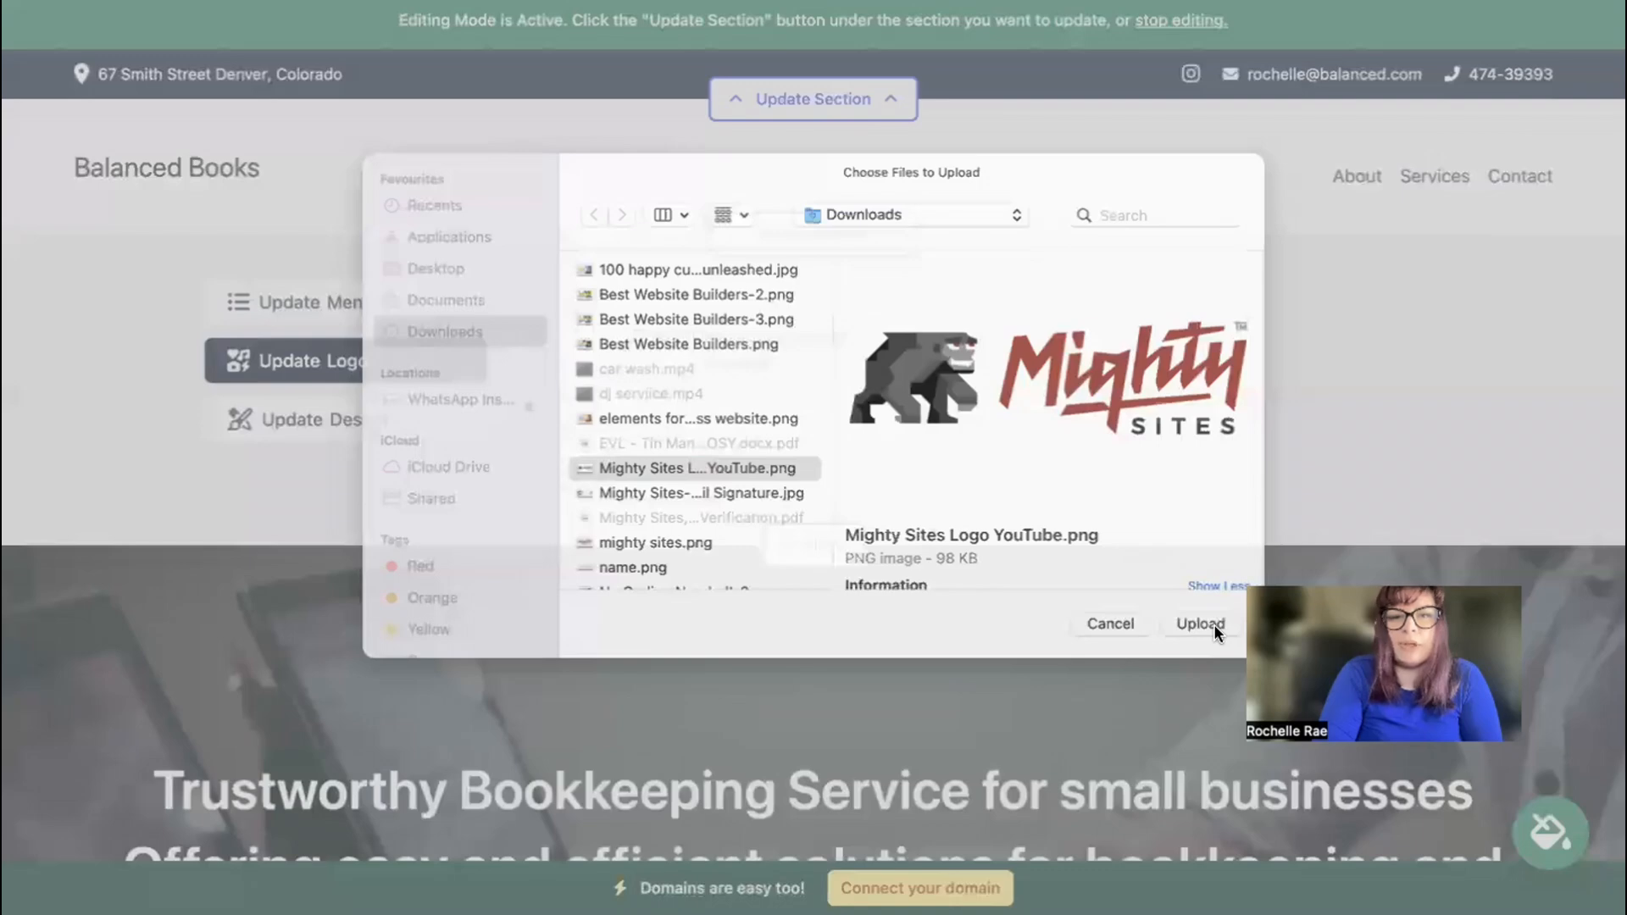
click(1214, 625)
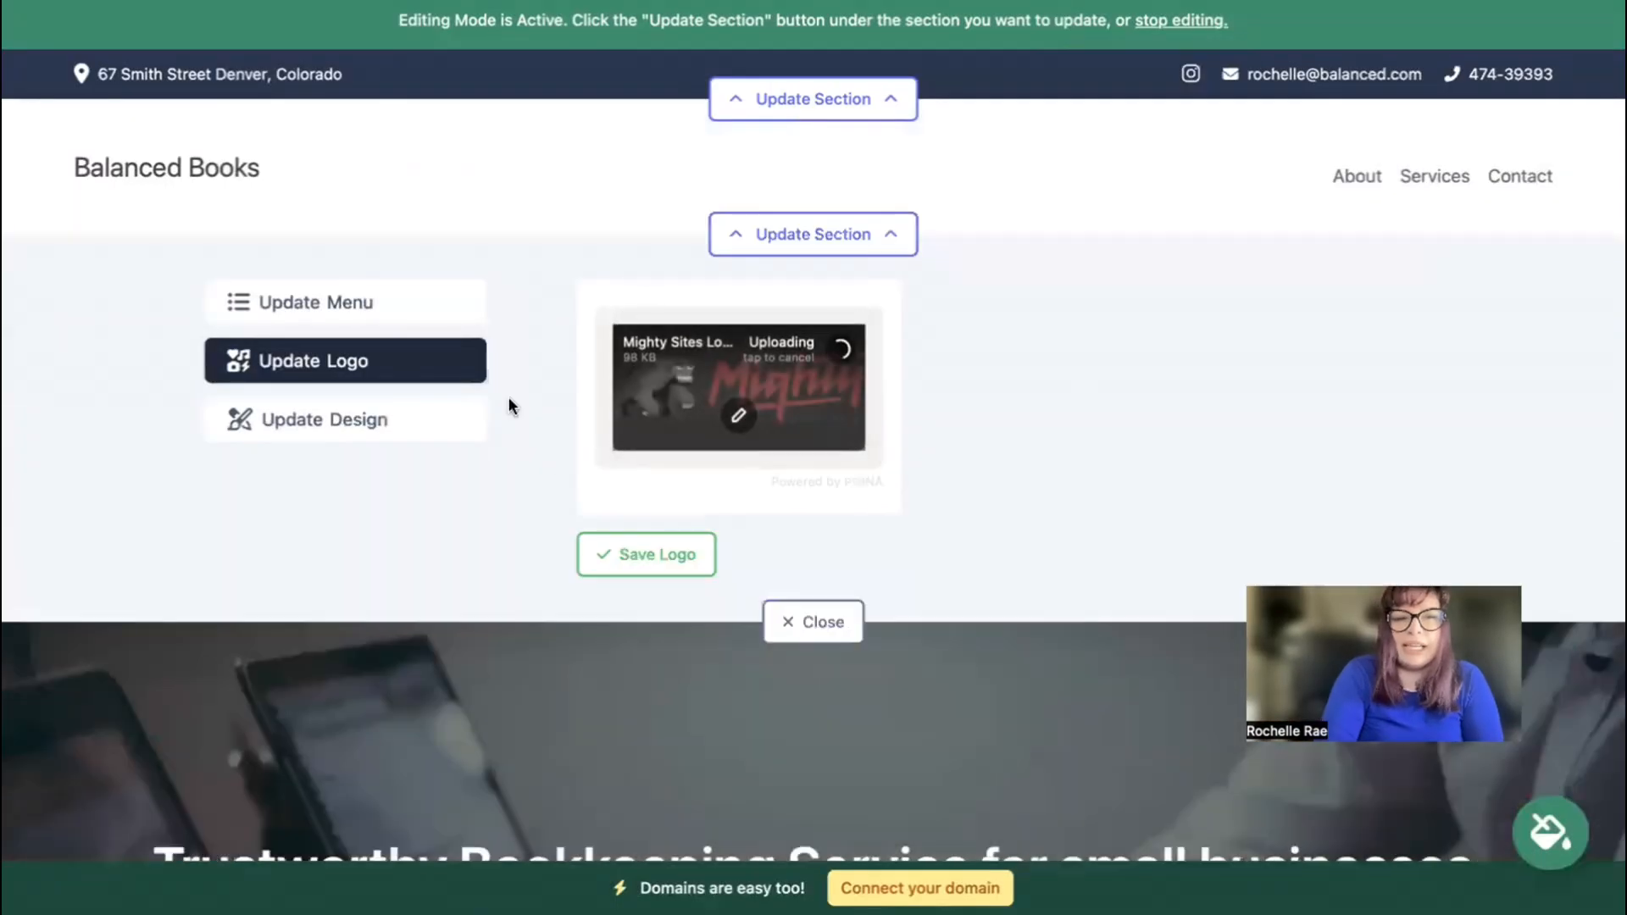
click(674, 552)
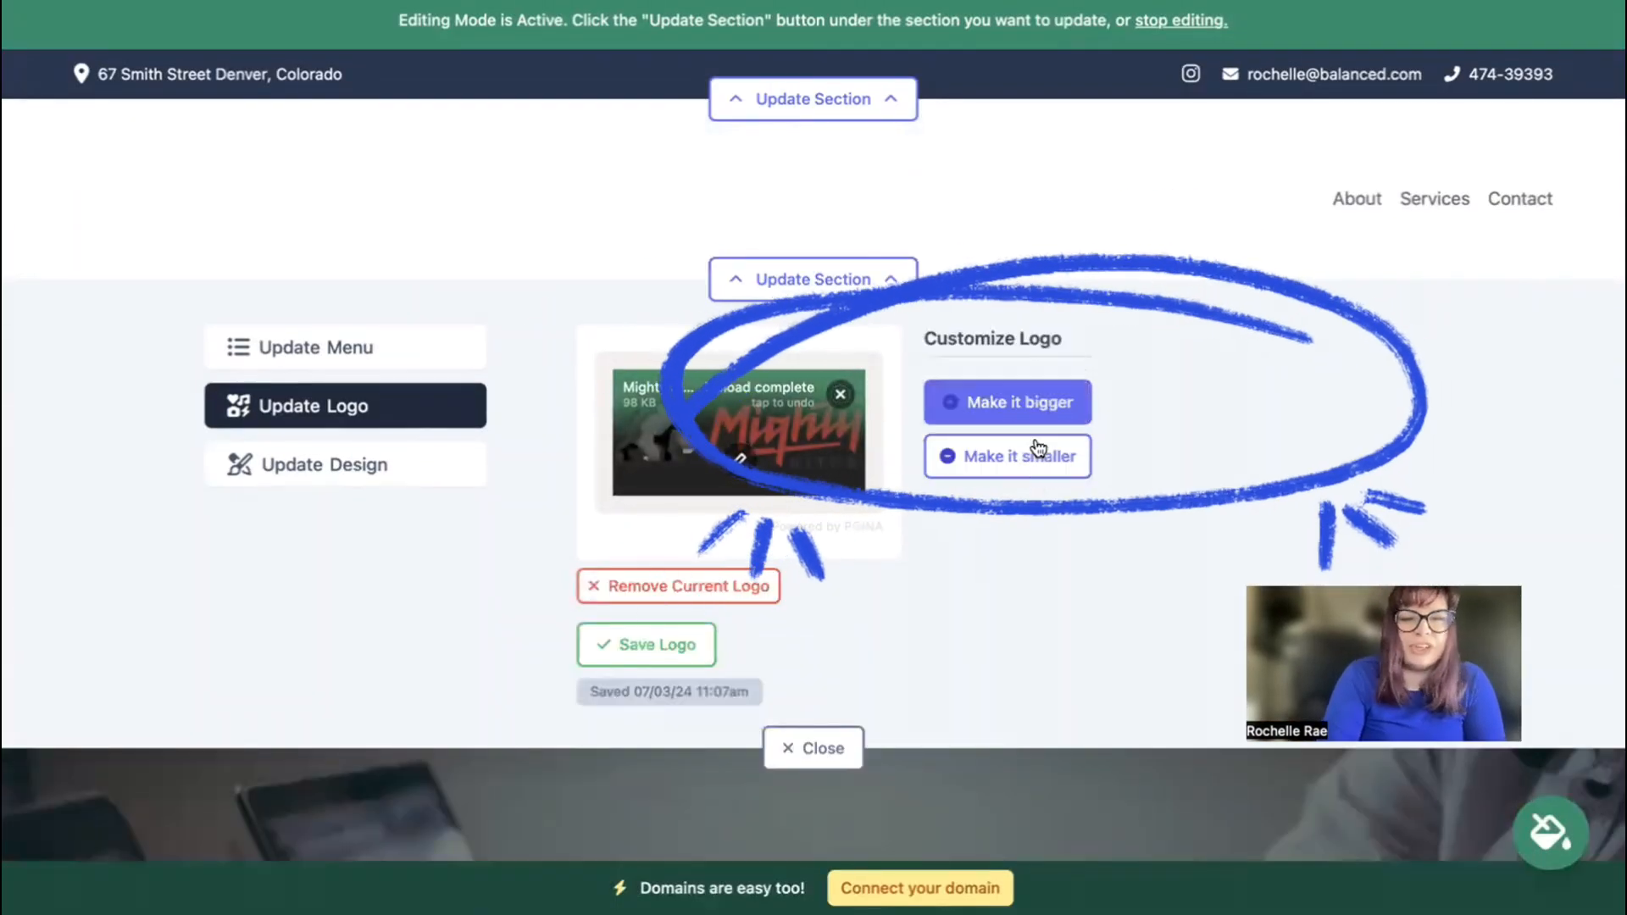
click(1045, 392)
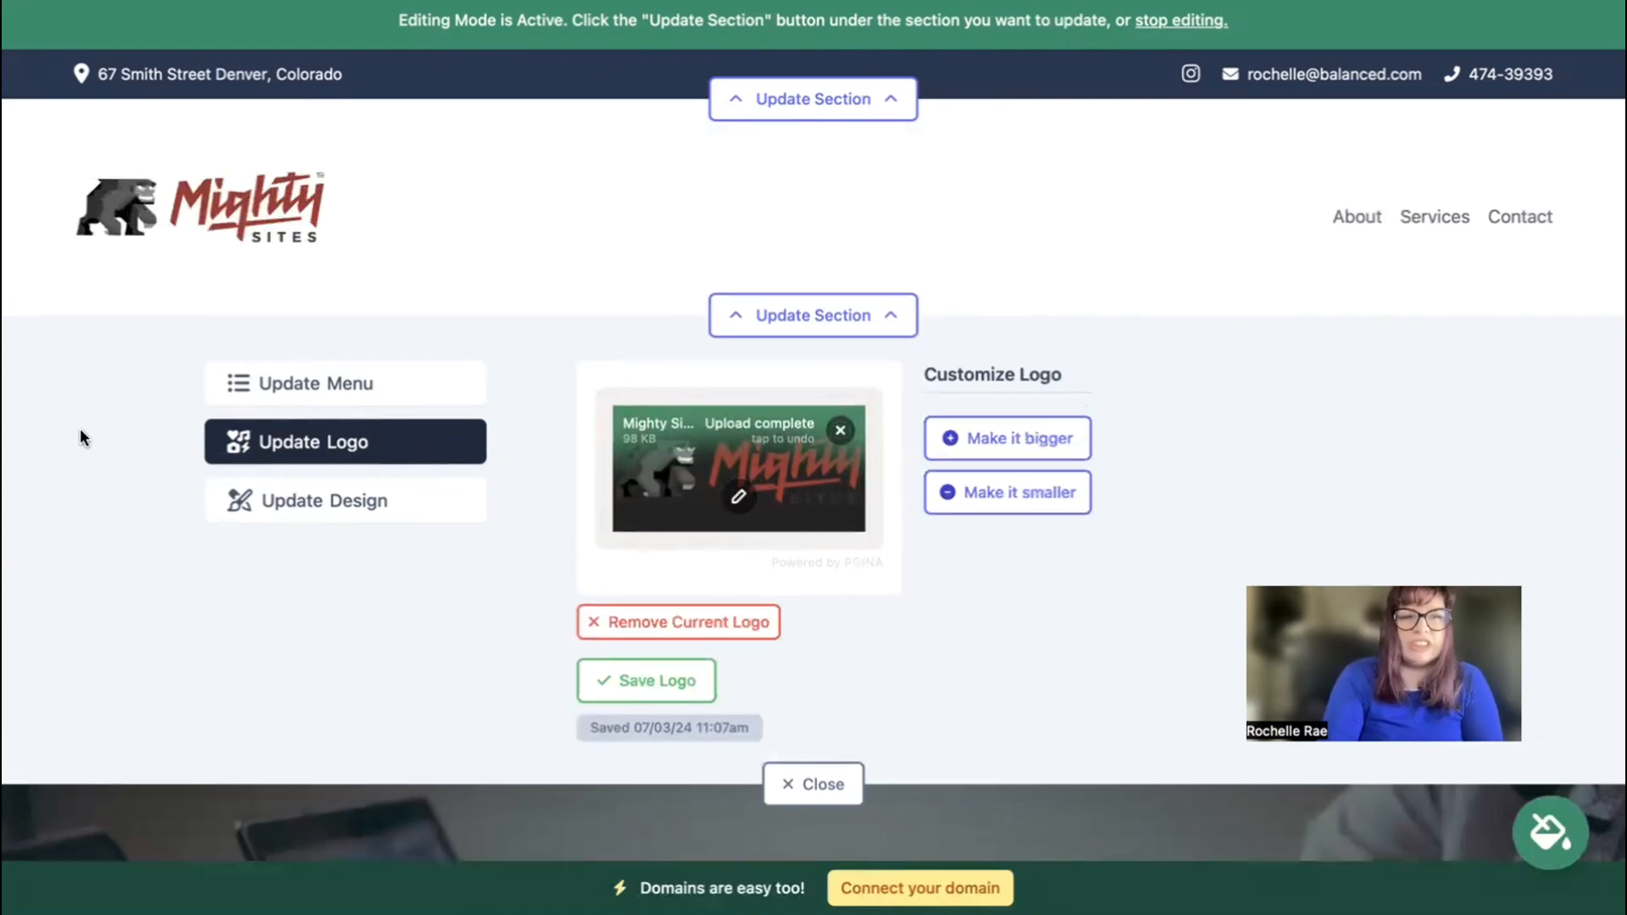
click(813, 784)
scroll(636, 492, down, 2)
Apply the bright blue colour theme to the Contact Us mission section and save.
scroll(813, 457, down, 10)
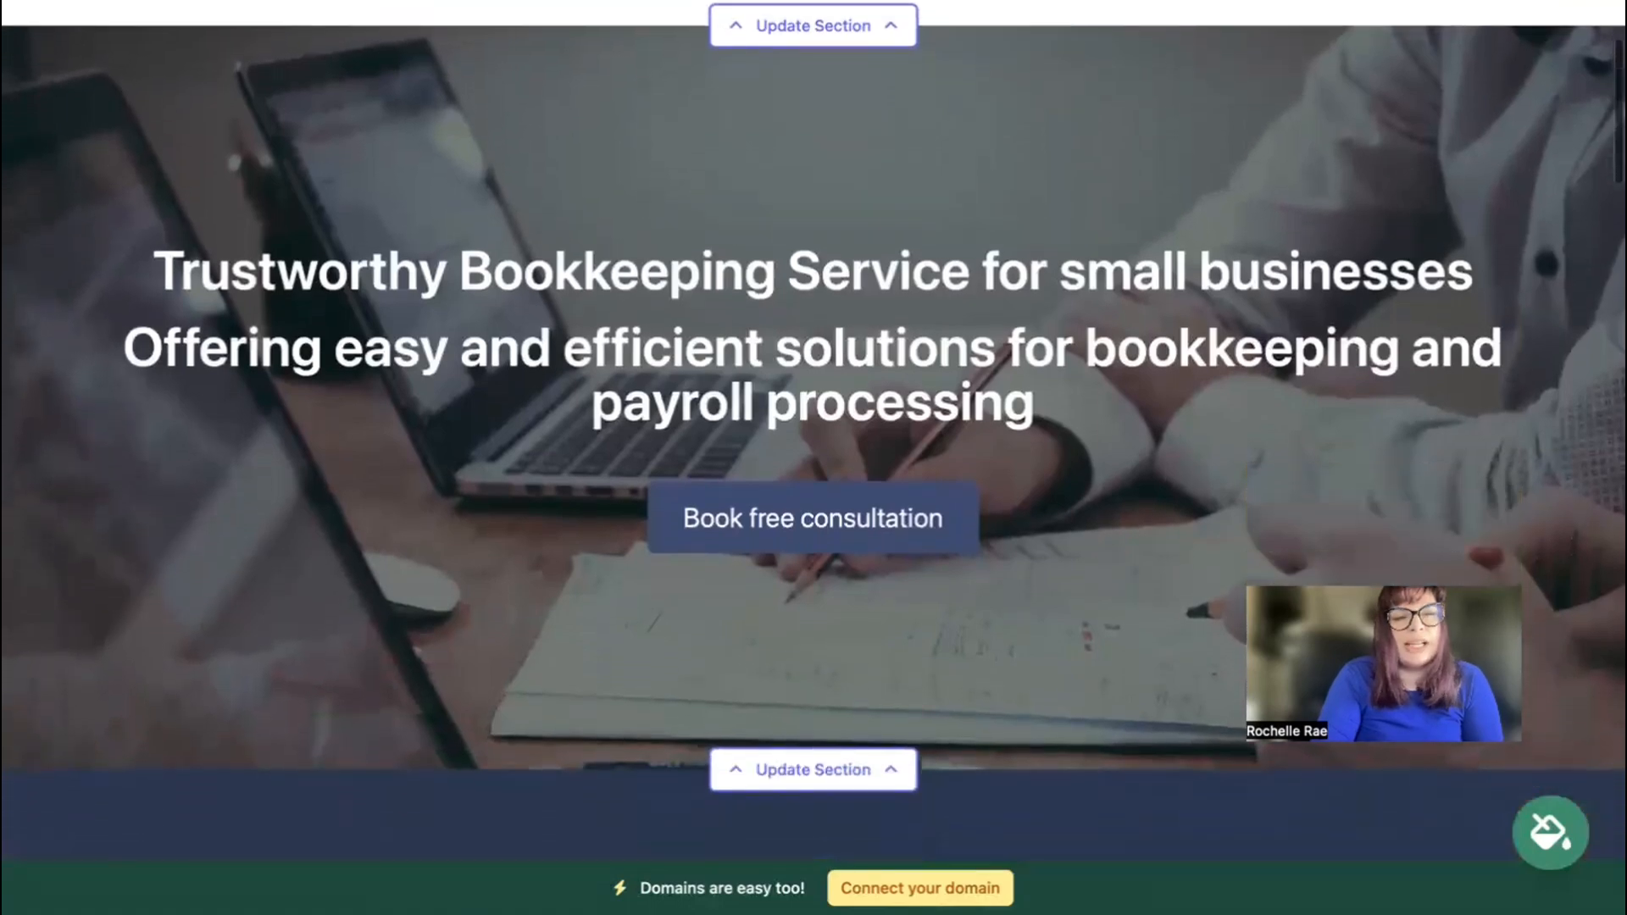
scroll(814, 458, down, 3)
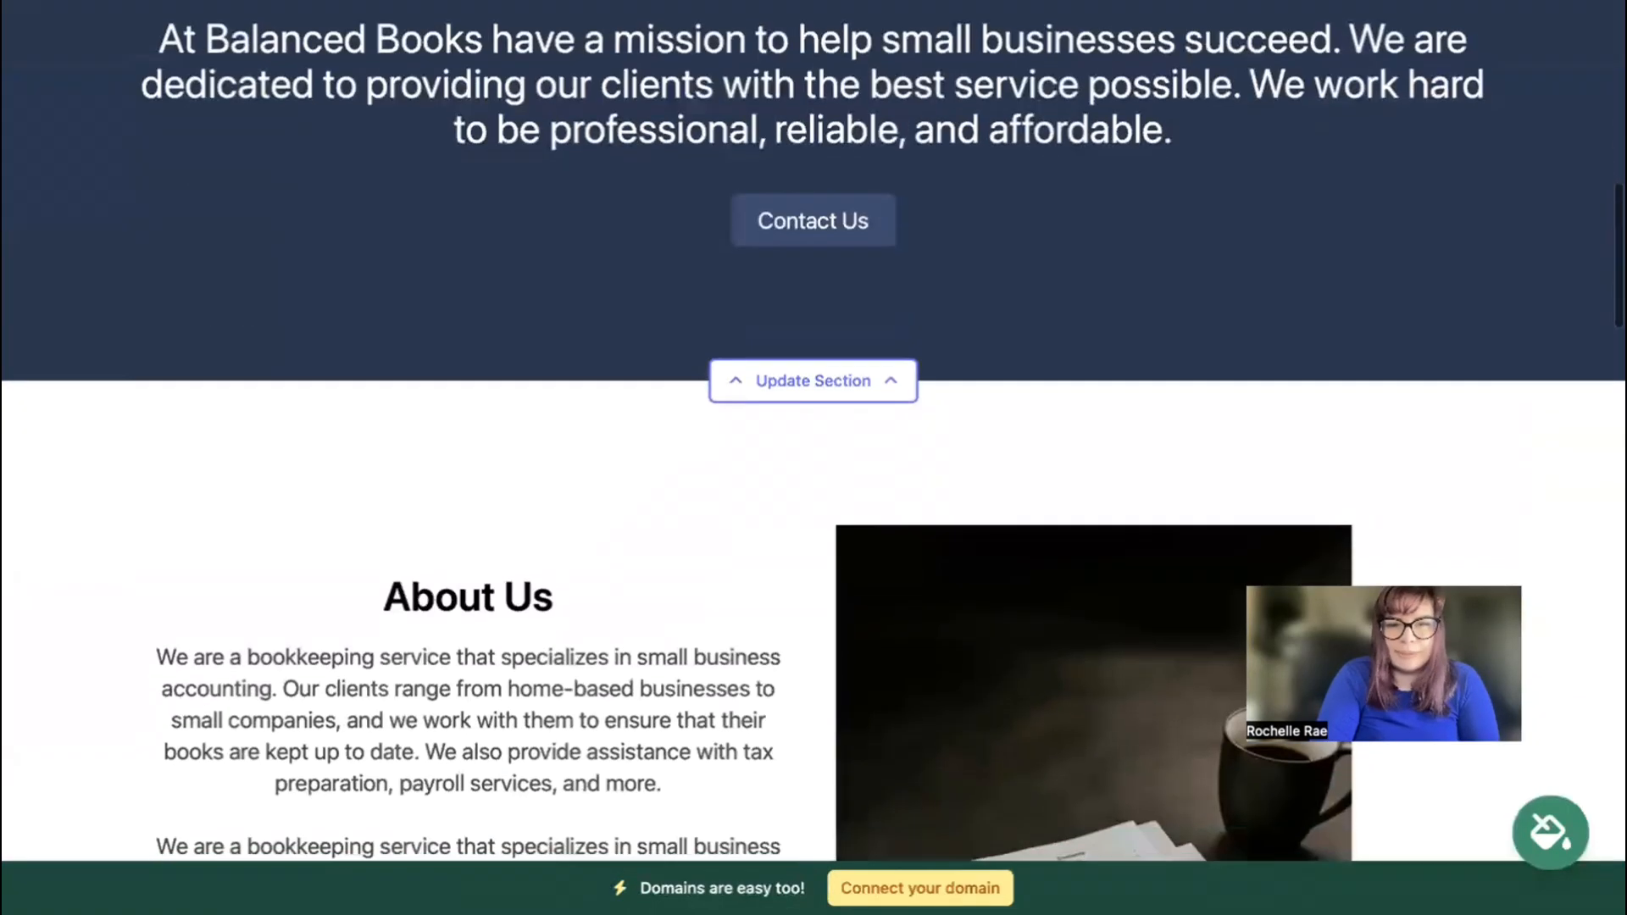
scroll(814, 458, up, 5)
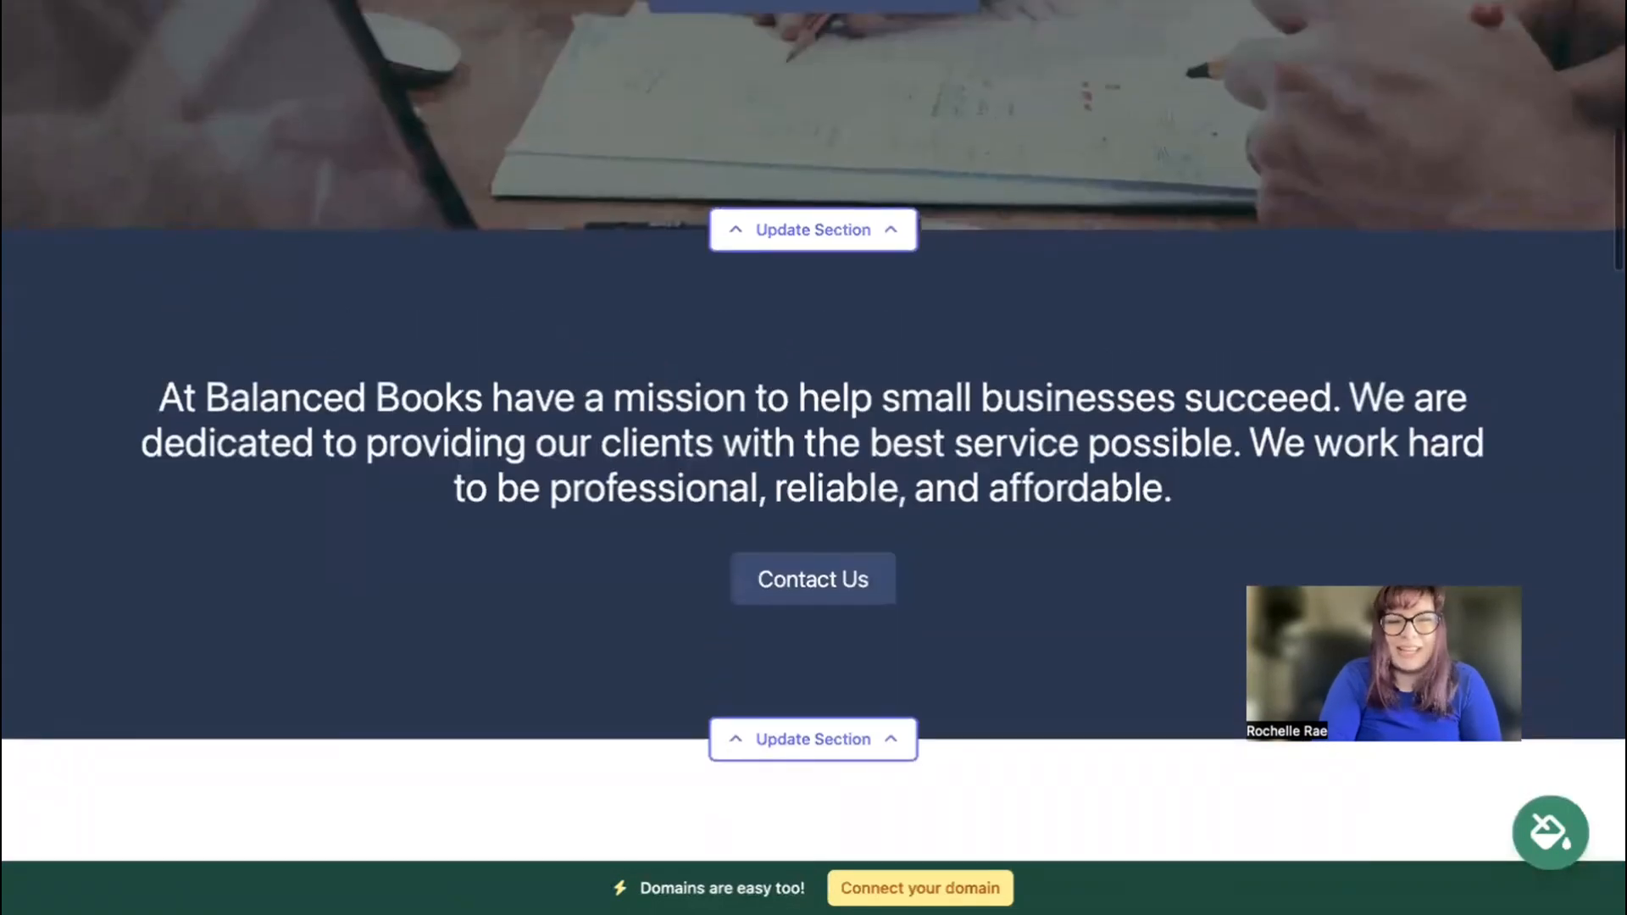
click(1552, 835)
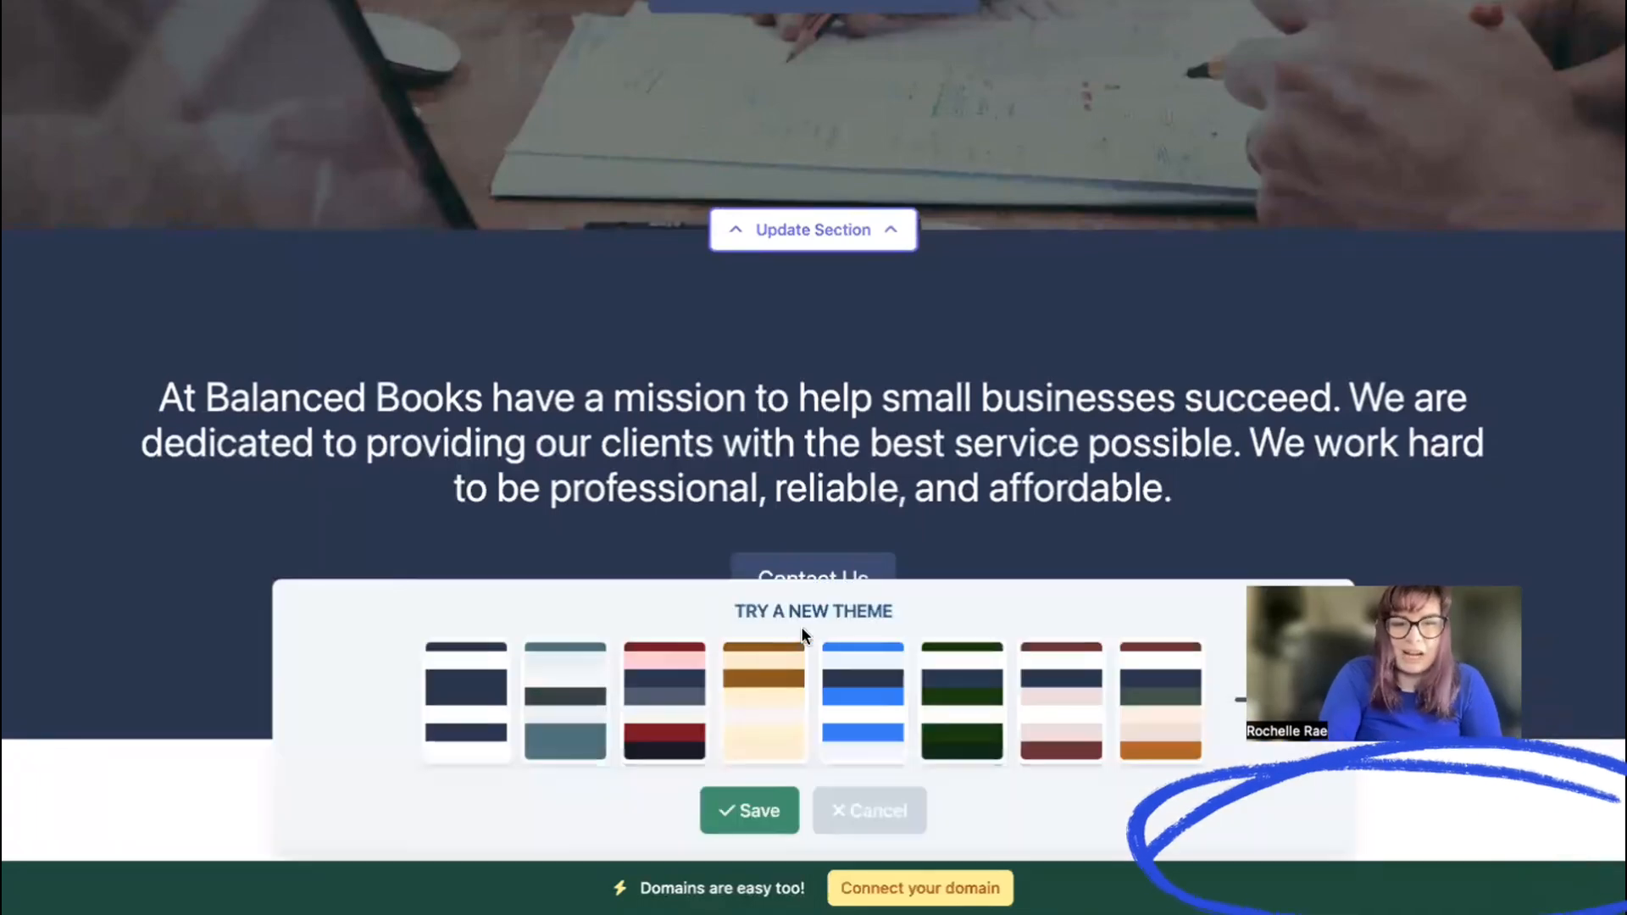
click(856, 721)
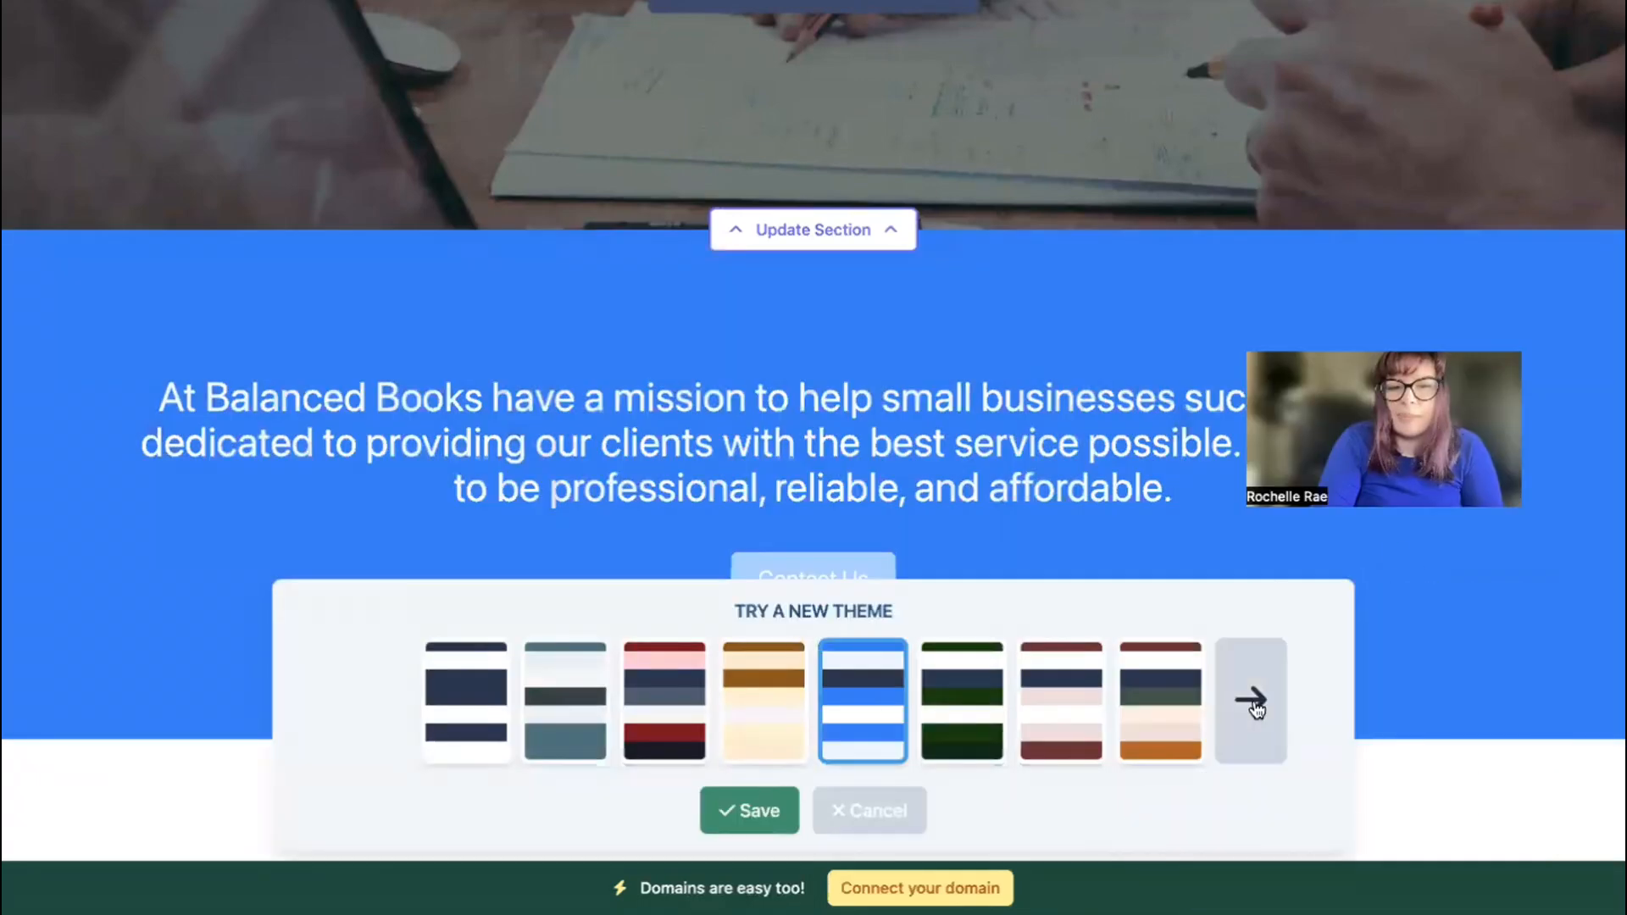
click(1253, 702)
click(1253, 702)
click(1252, 701)
click(1253, 702)
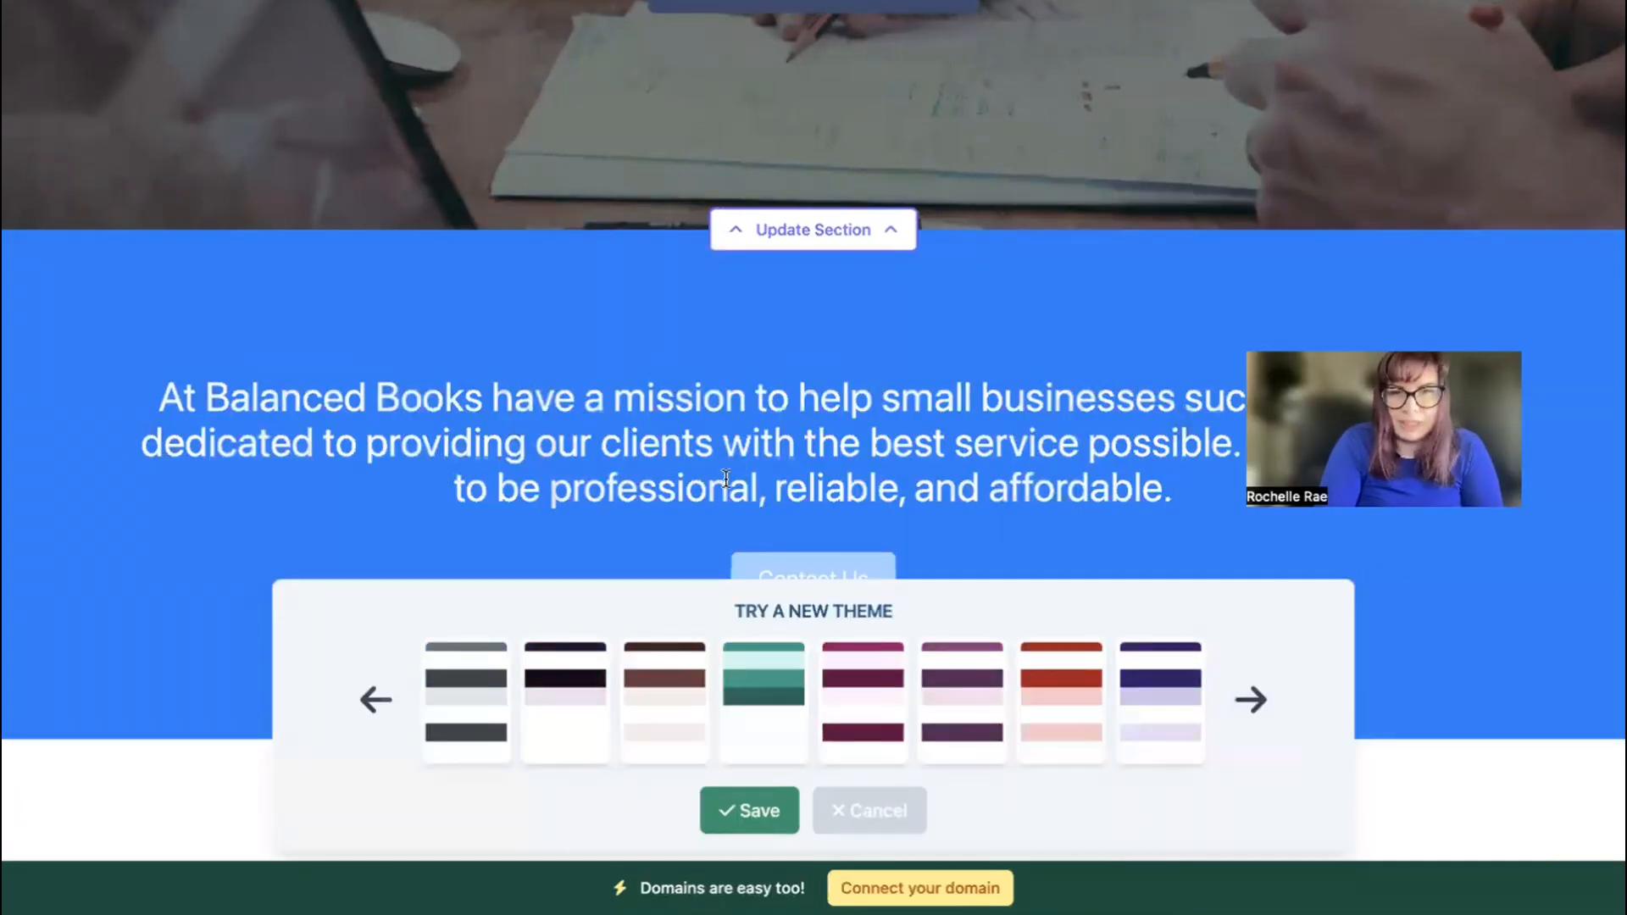
click(746, 810)
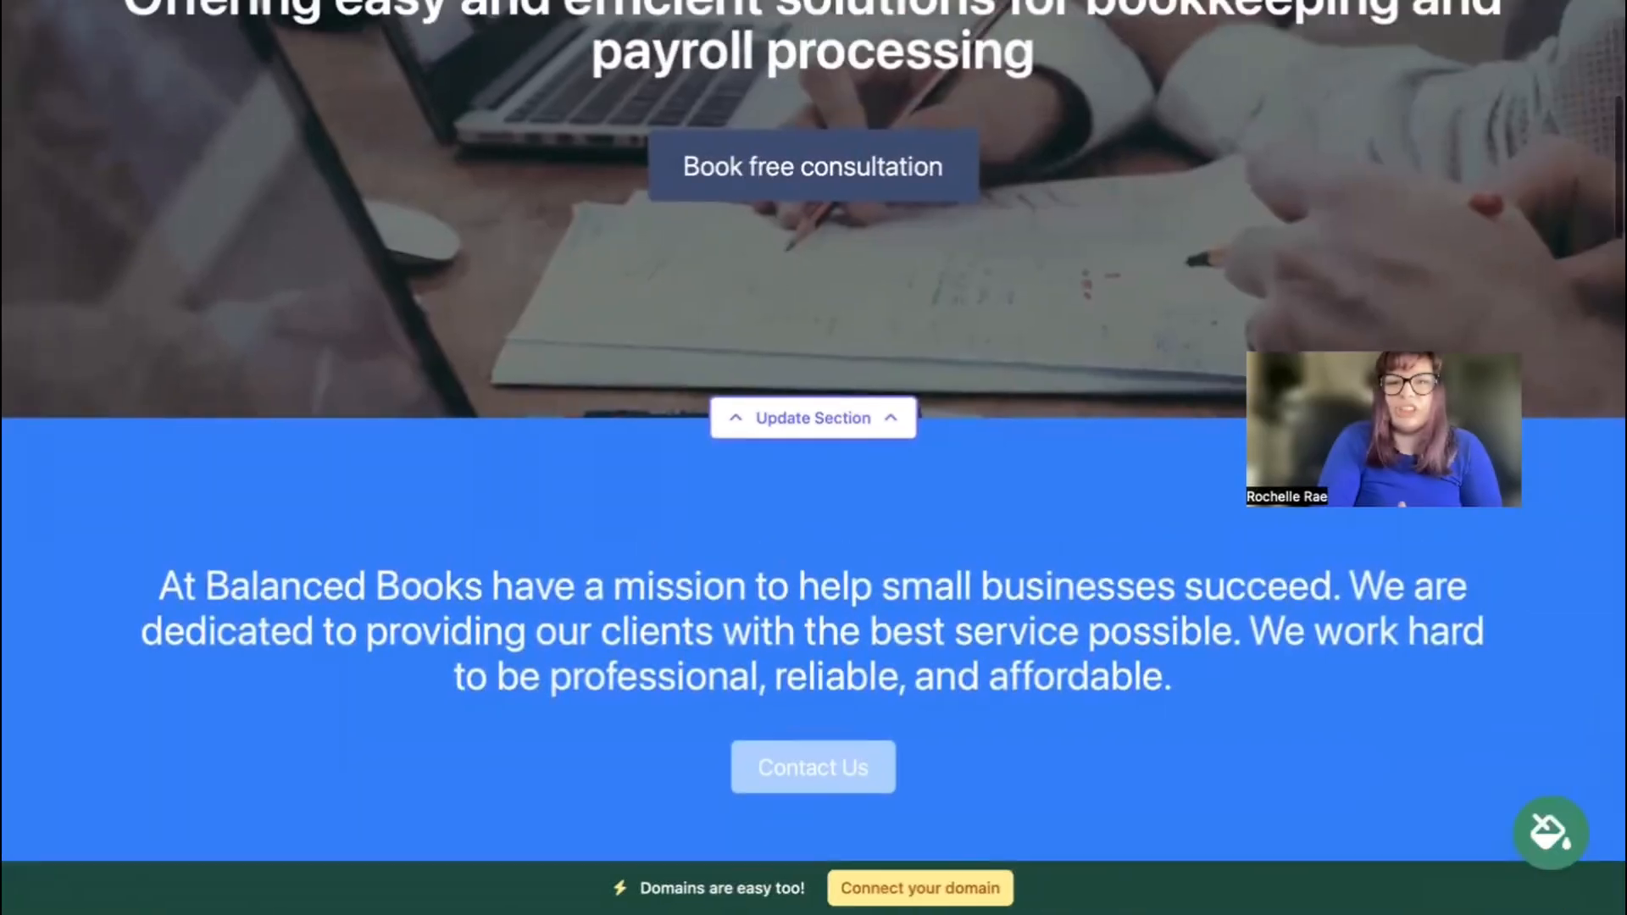
Open the hero's image options, browse the stock photo library, then return to all photo options.
scroll(814, 457, up, 4)
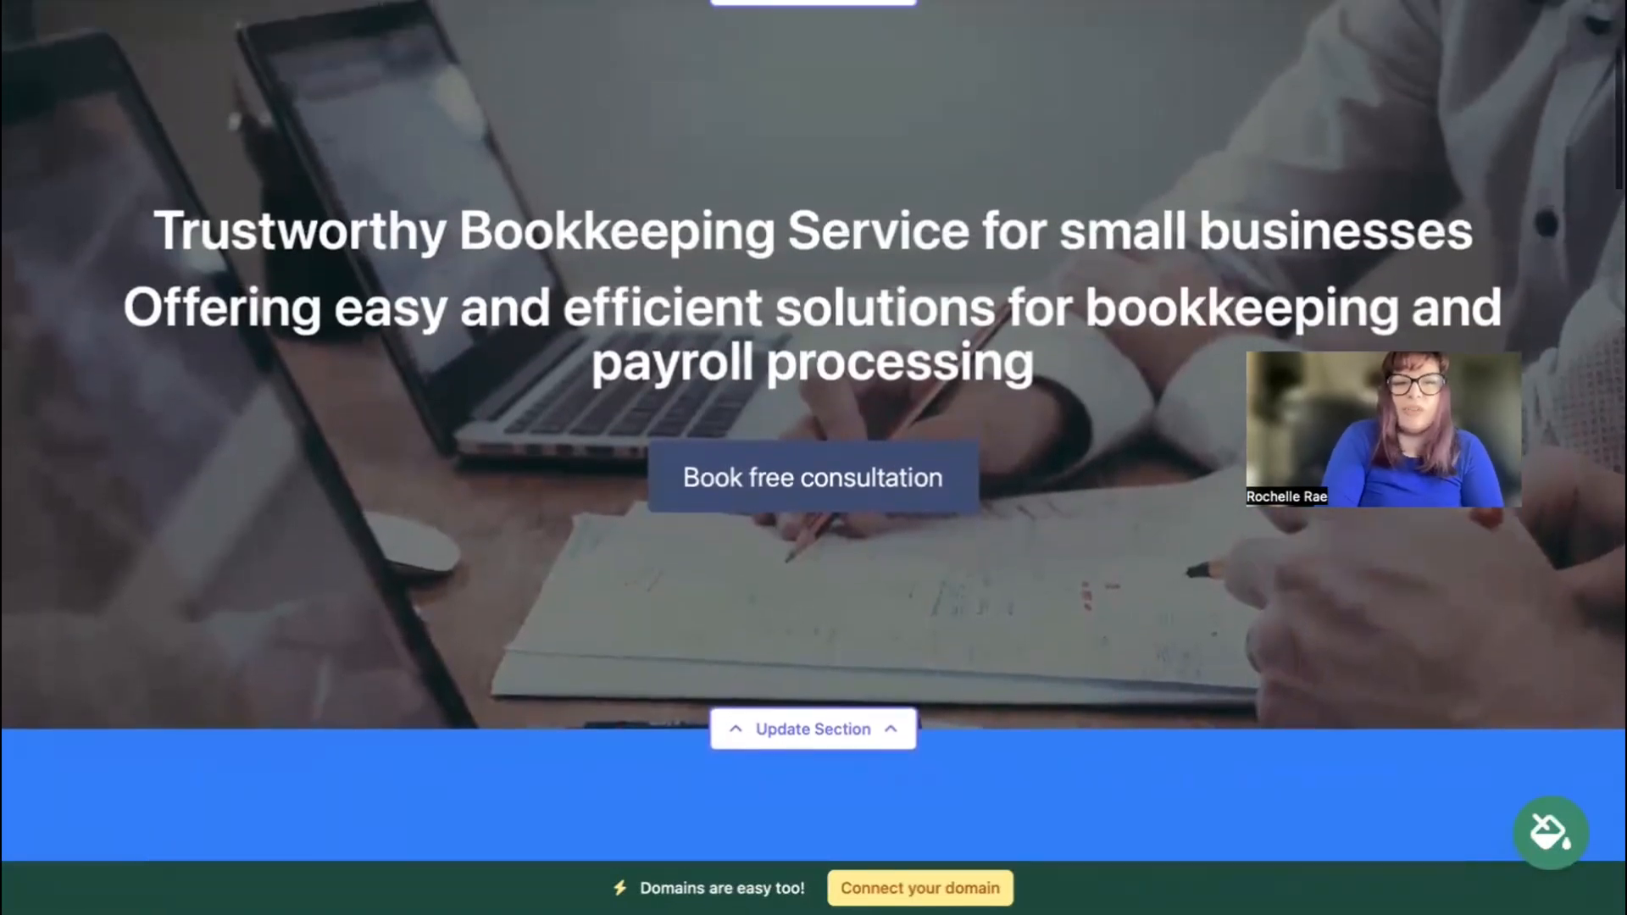
scroll(814, 457, down, 1)
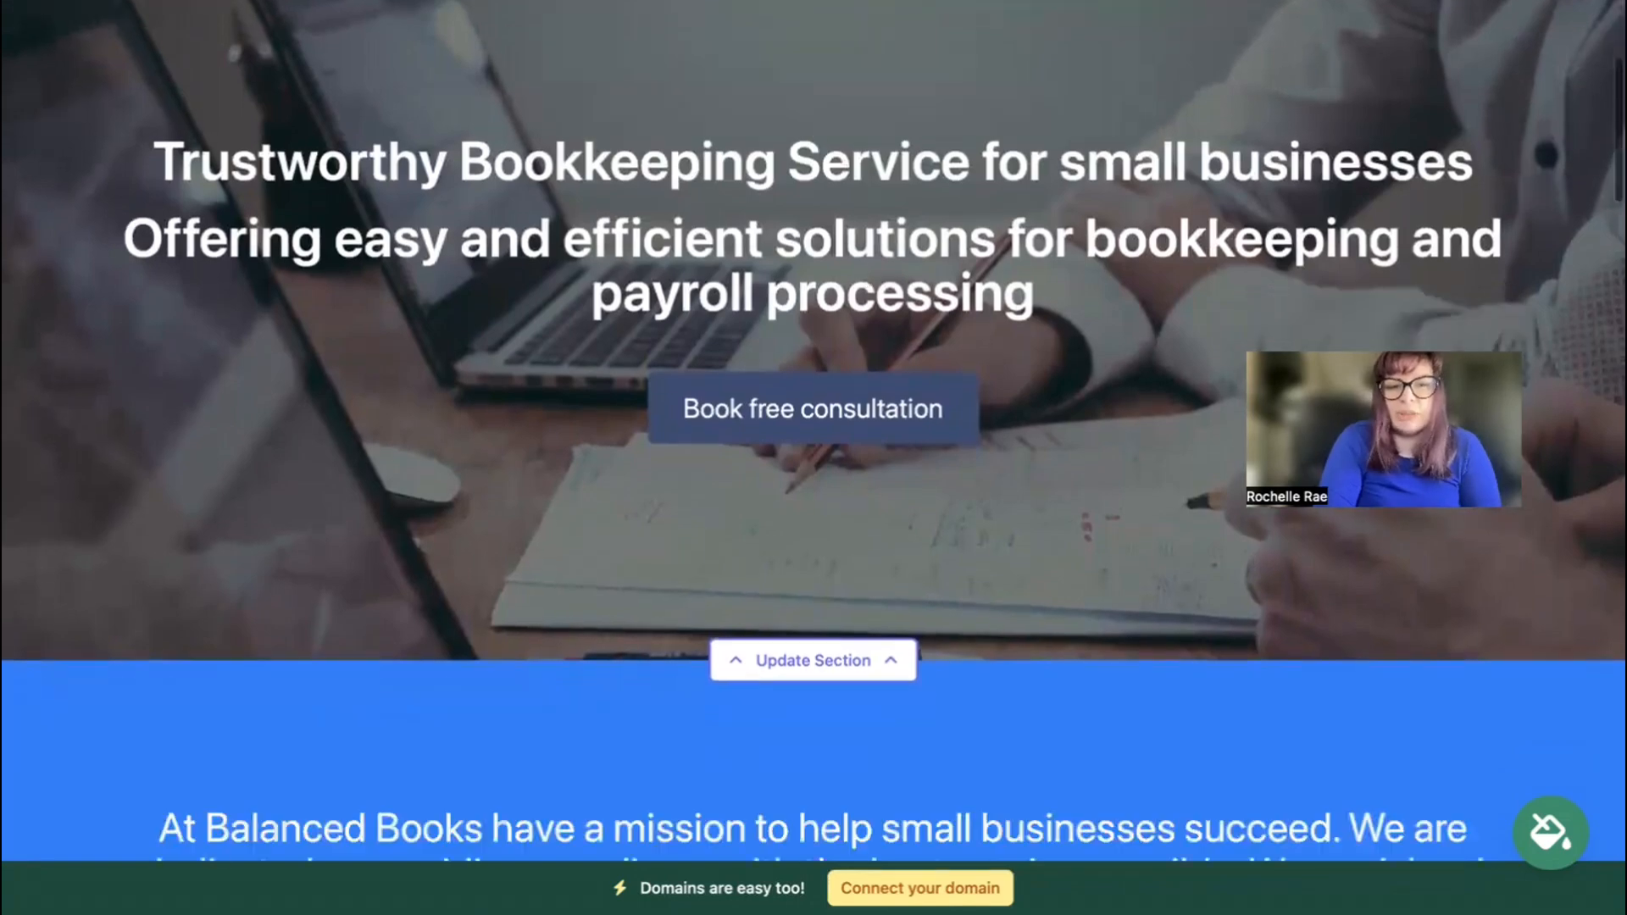
scroll(1169, 210, down, 3)
click(776, 426)
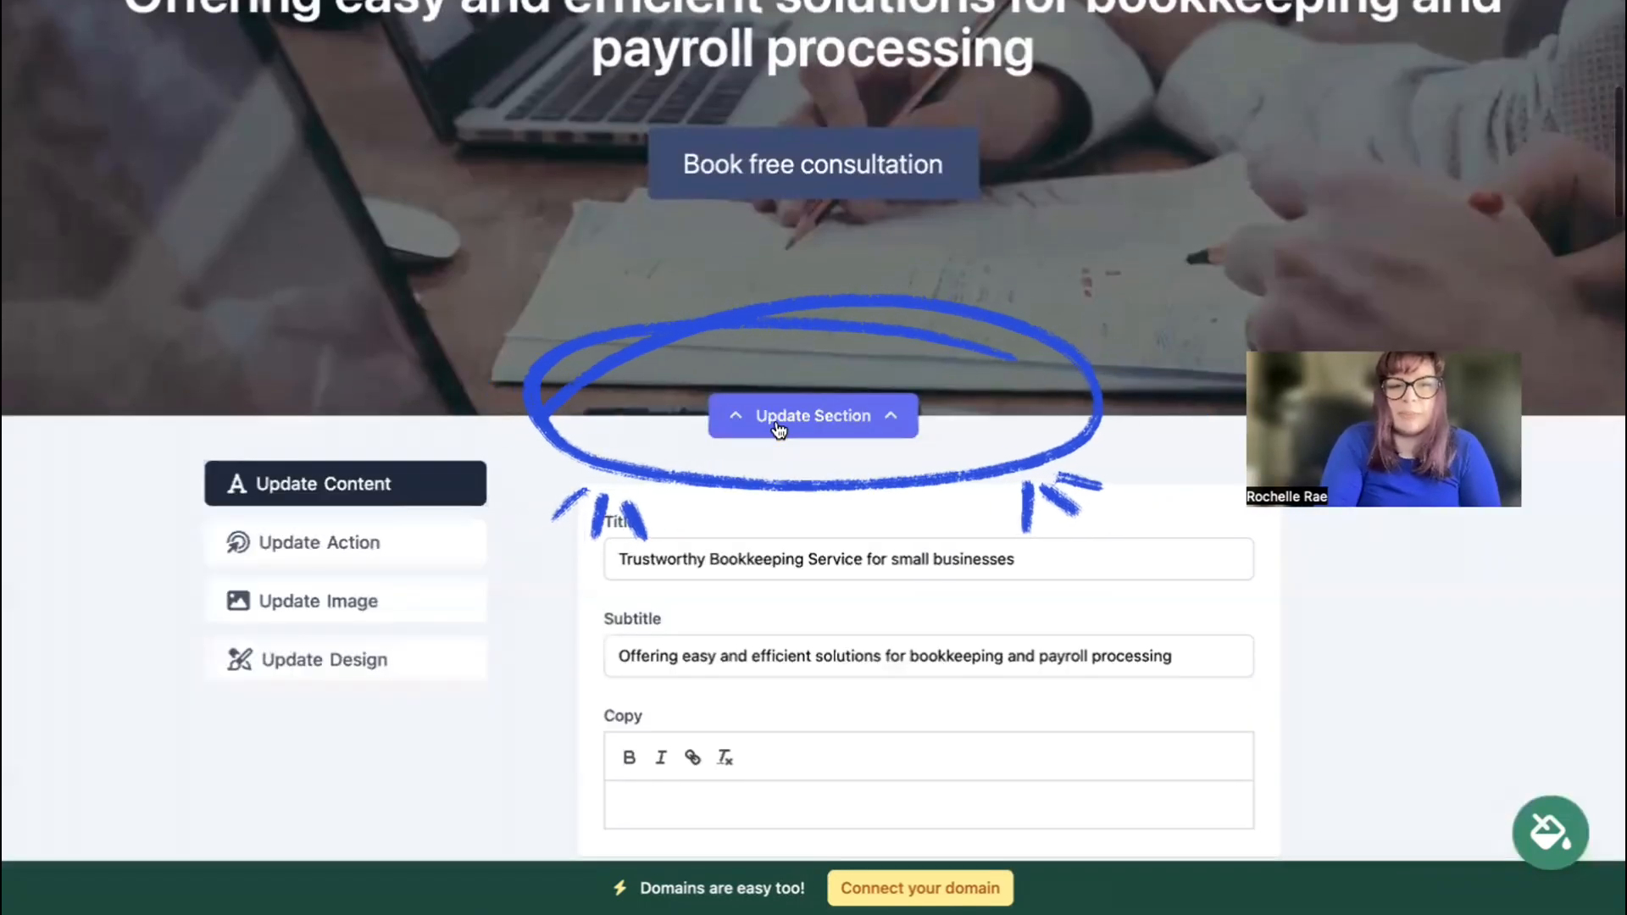
scroll(778, 428, down, 3)
click(389, 364)
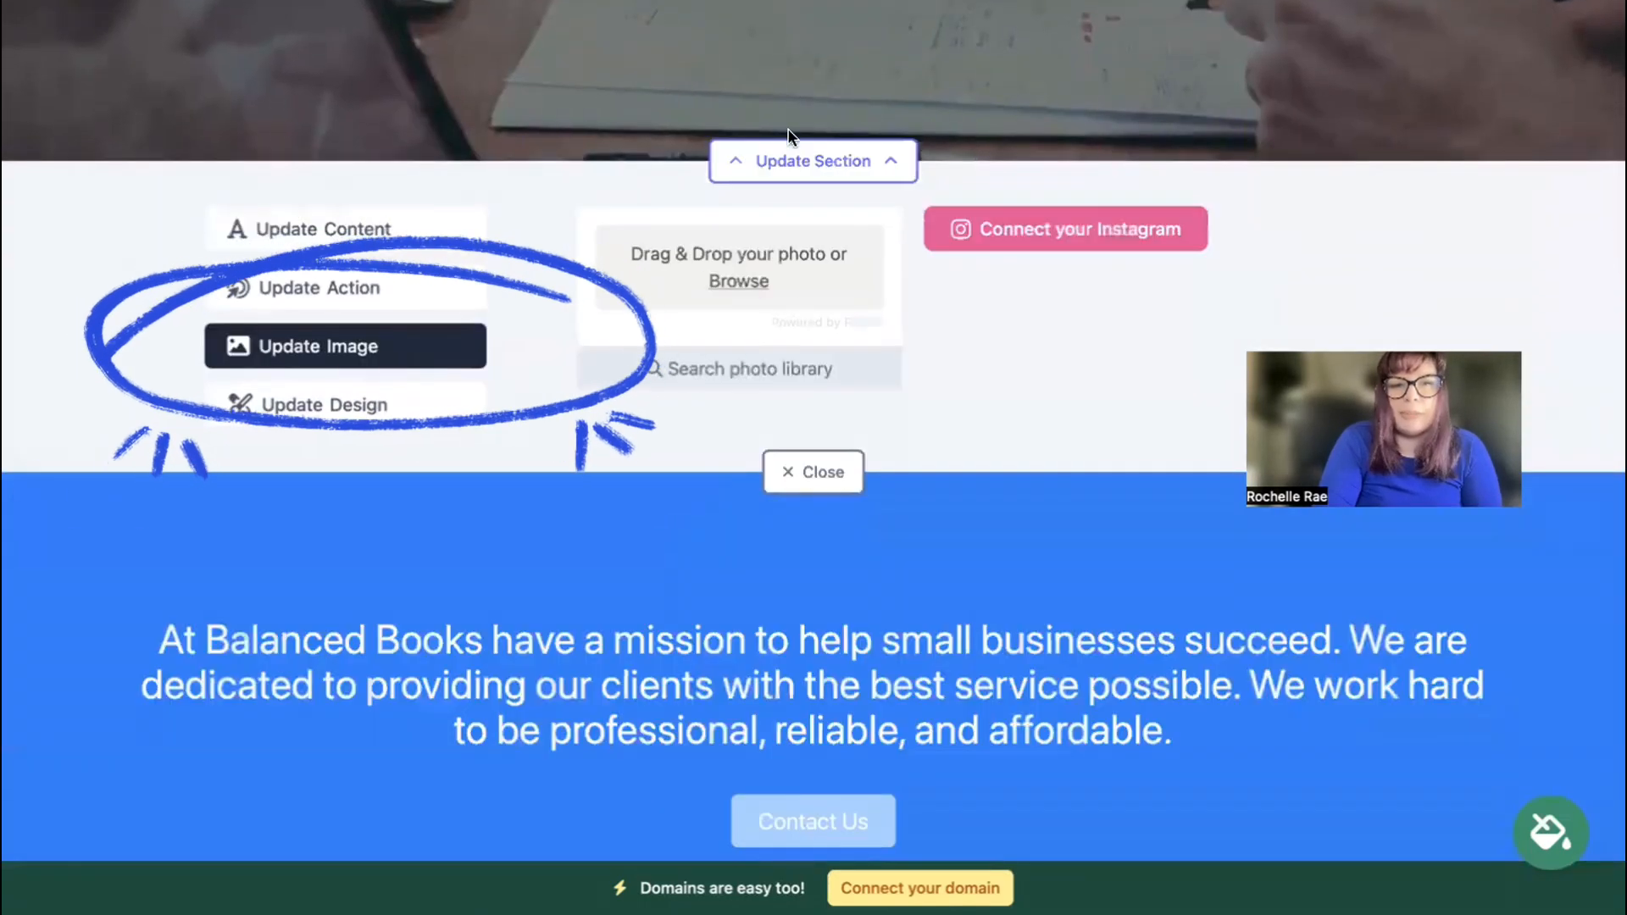
click(756, 371)
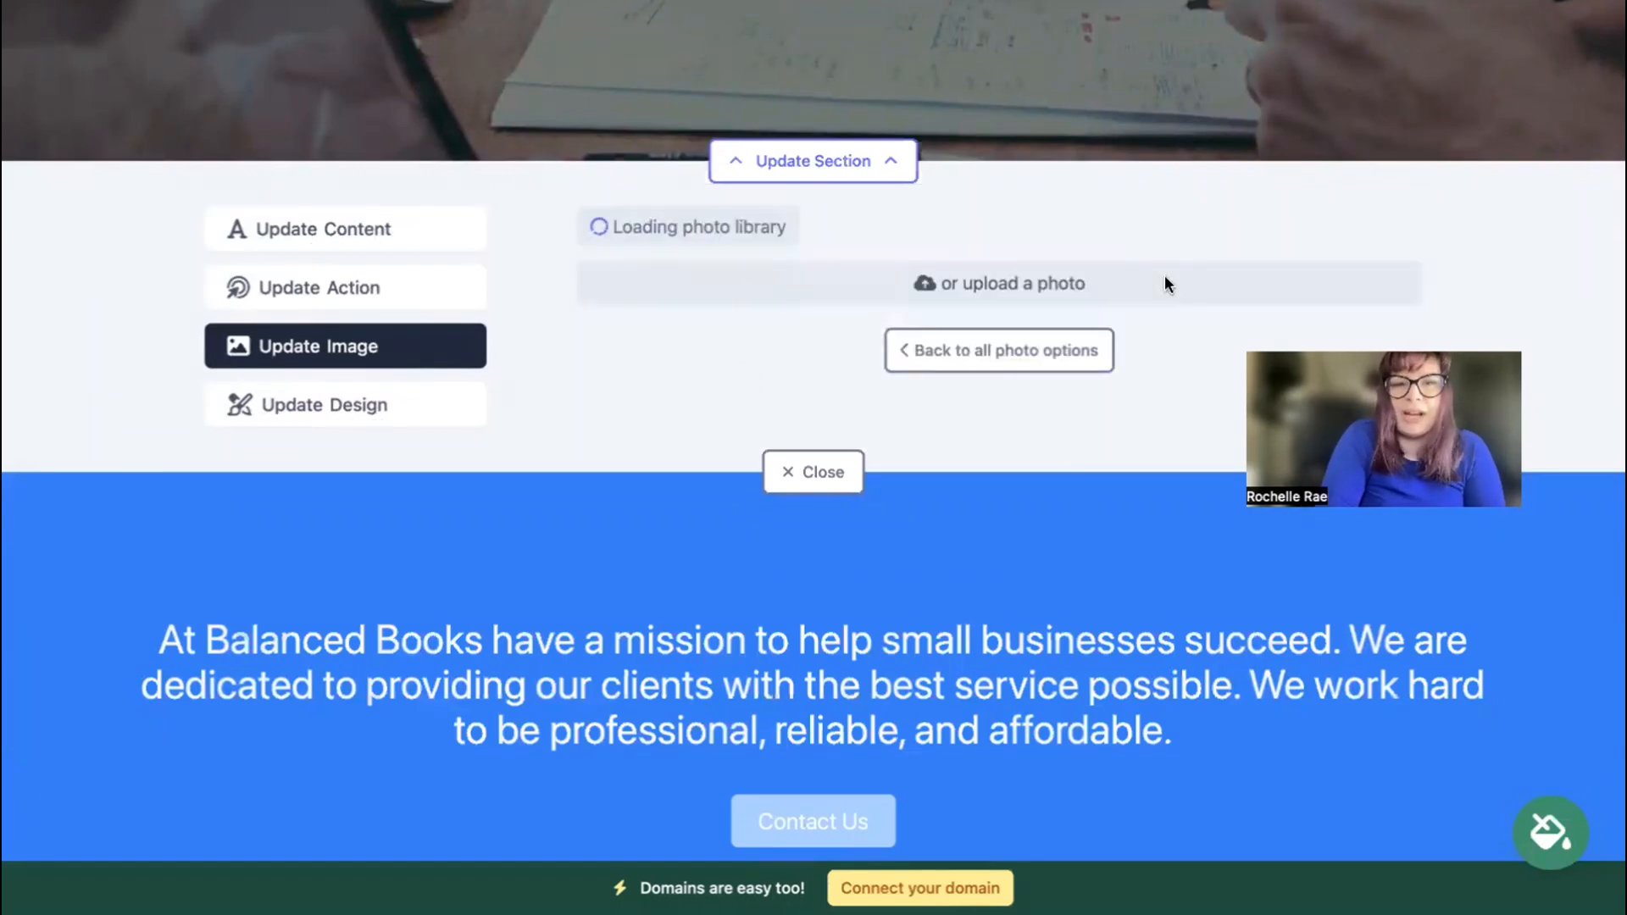
scroll(1511, 240, down, 4)
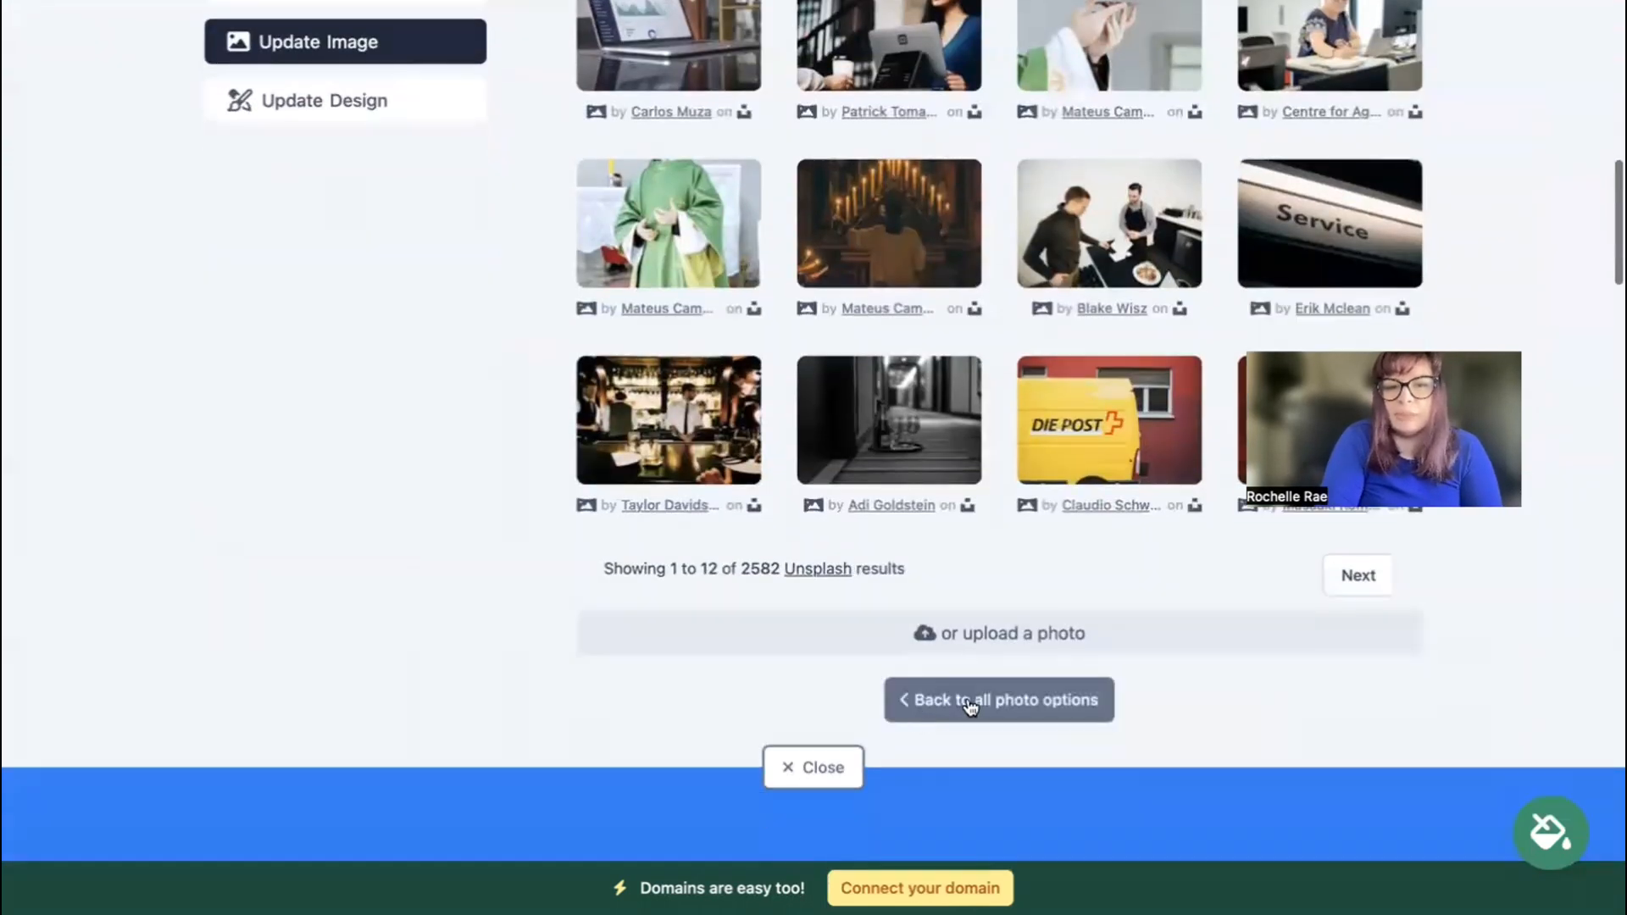
click(985, 717)
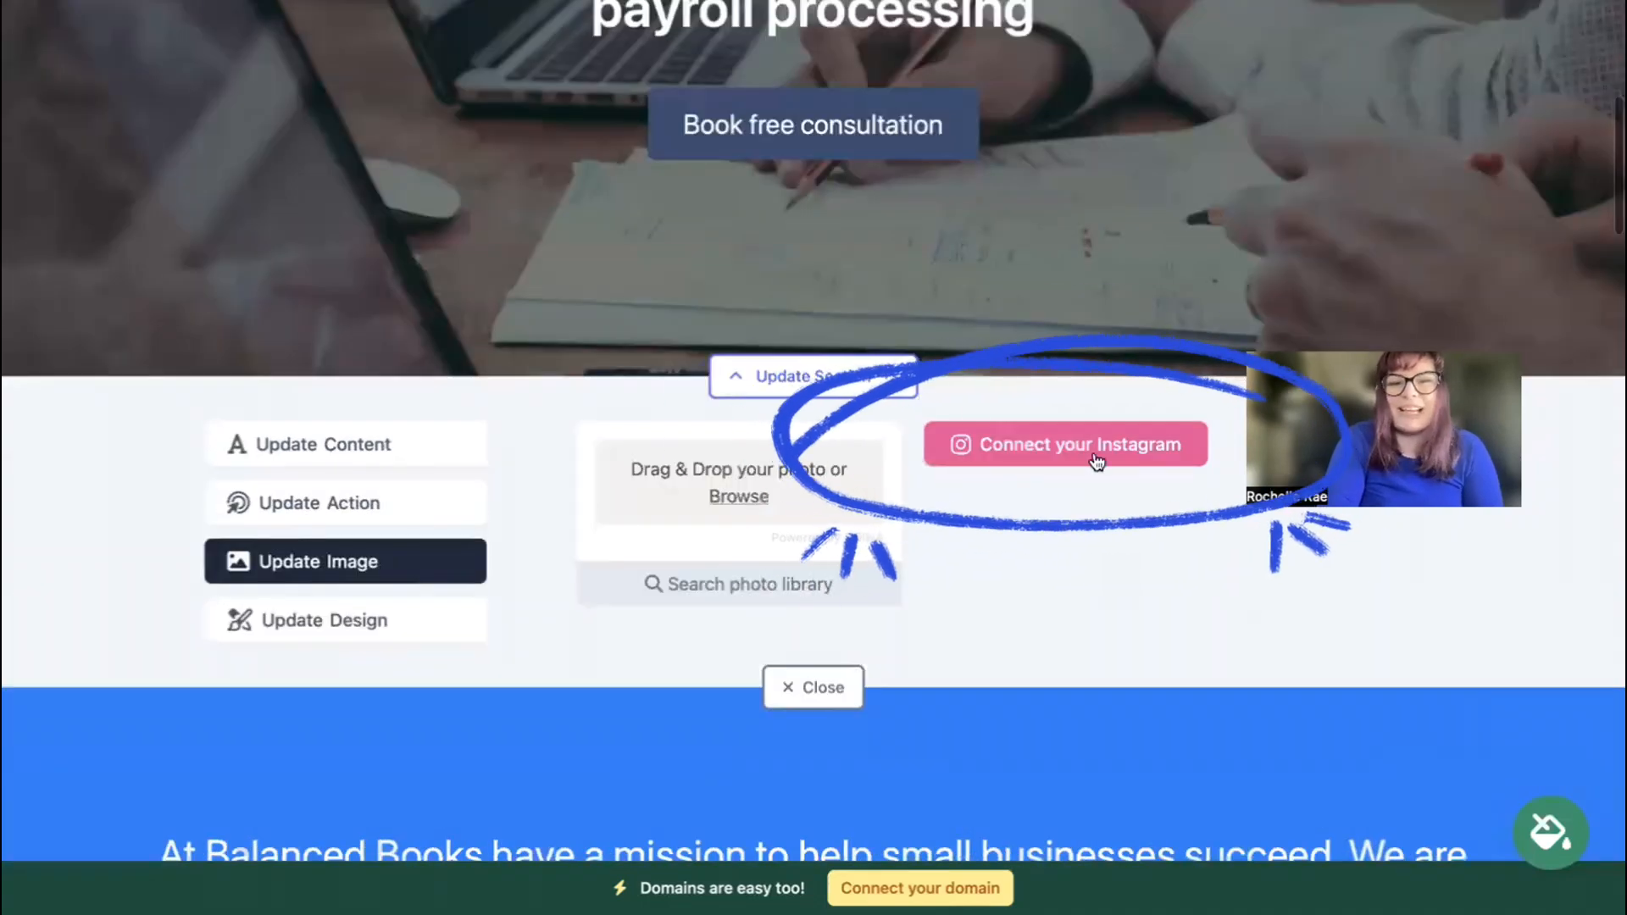
Replace the hero button text 'Book free consultation' with 'Call Us'.
click(418, 517)
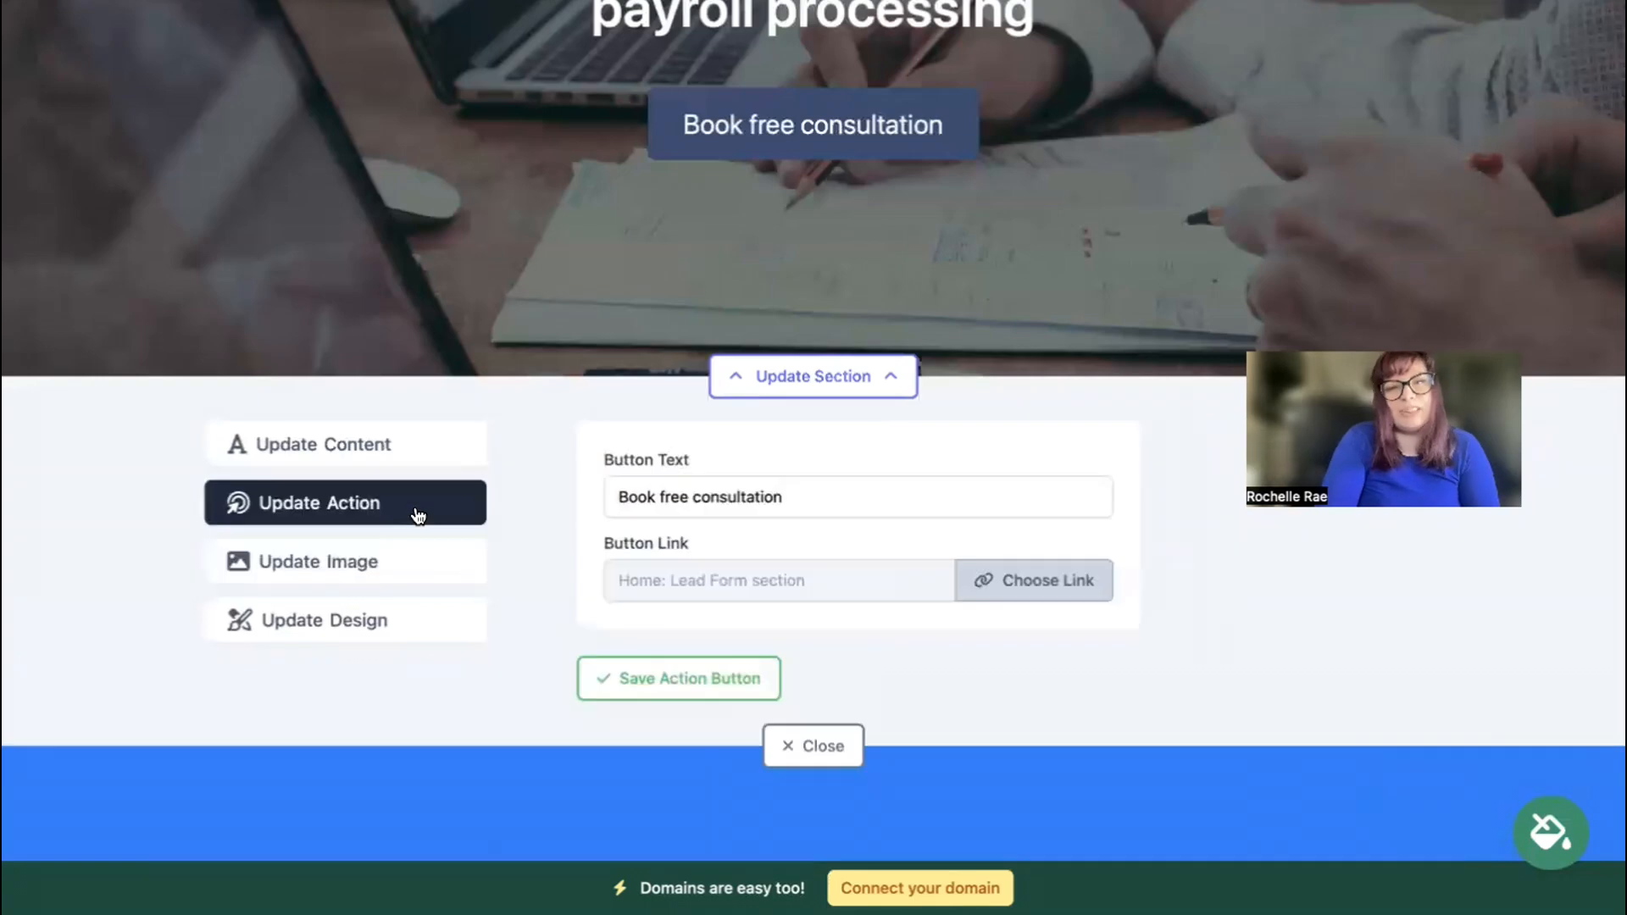
scroll(418, 516, up, 3)
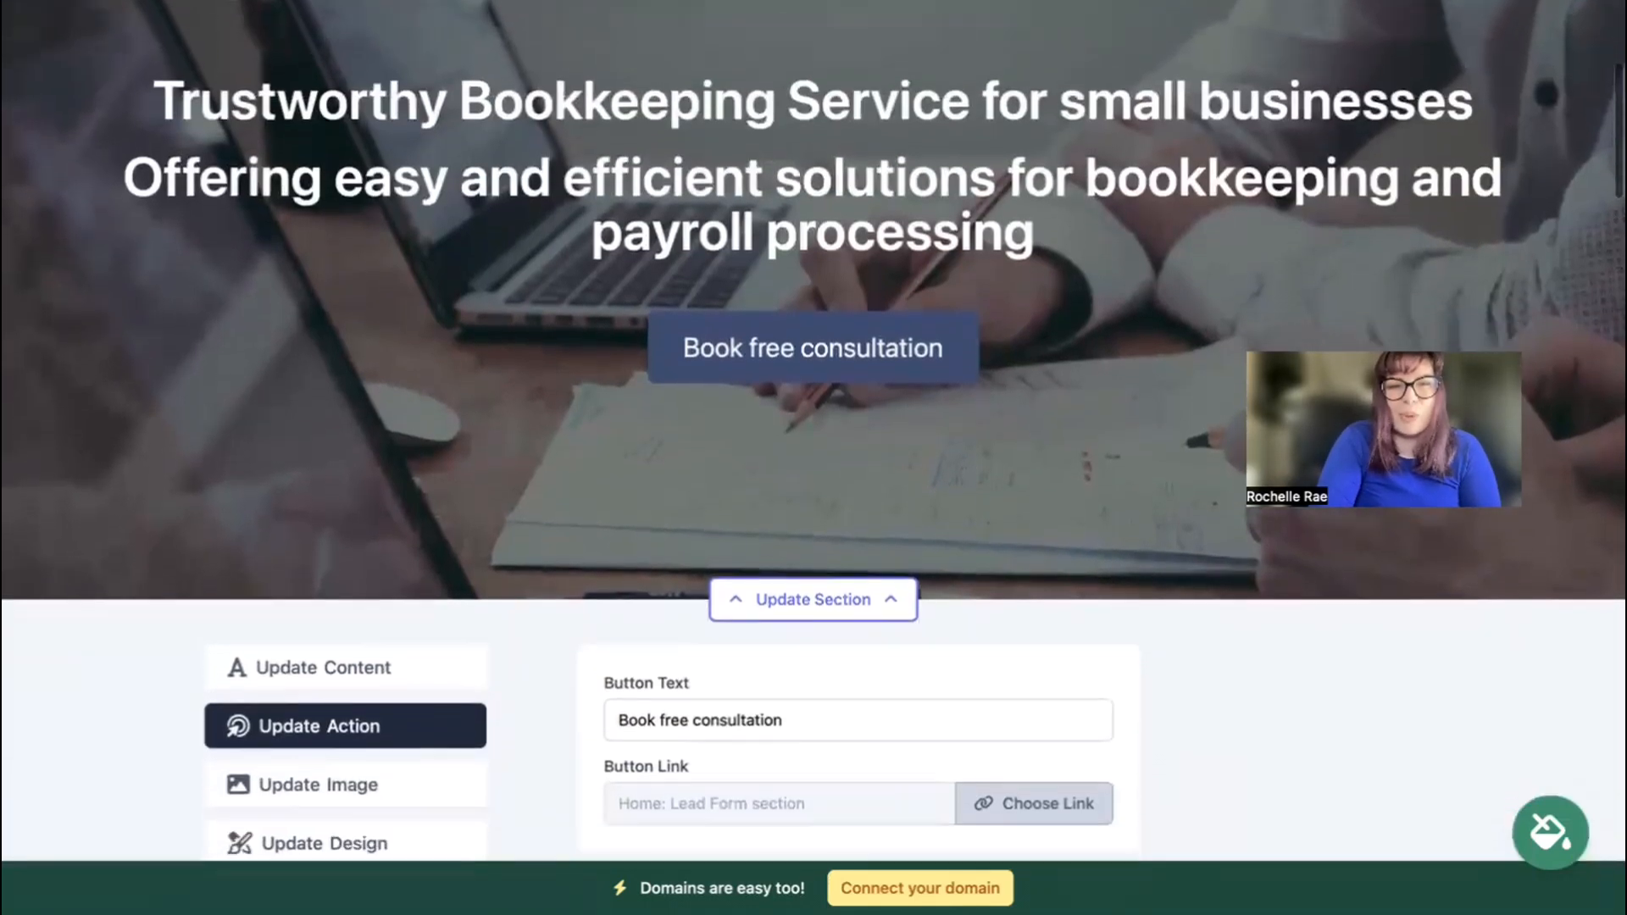
scroll(417, 516, down, 2)
scroll(715, 571, down, 1)
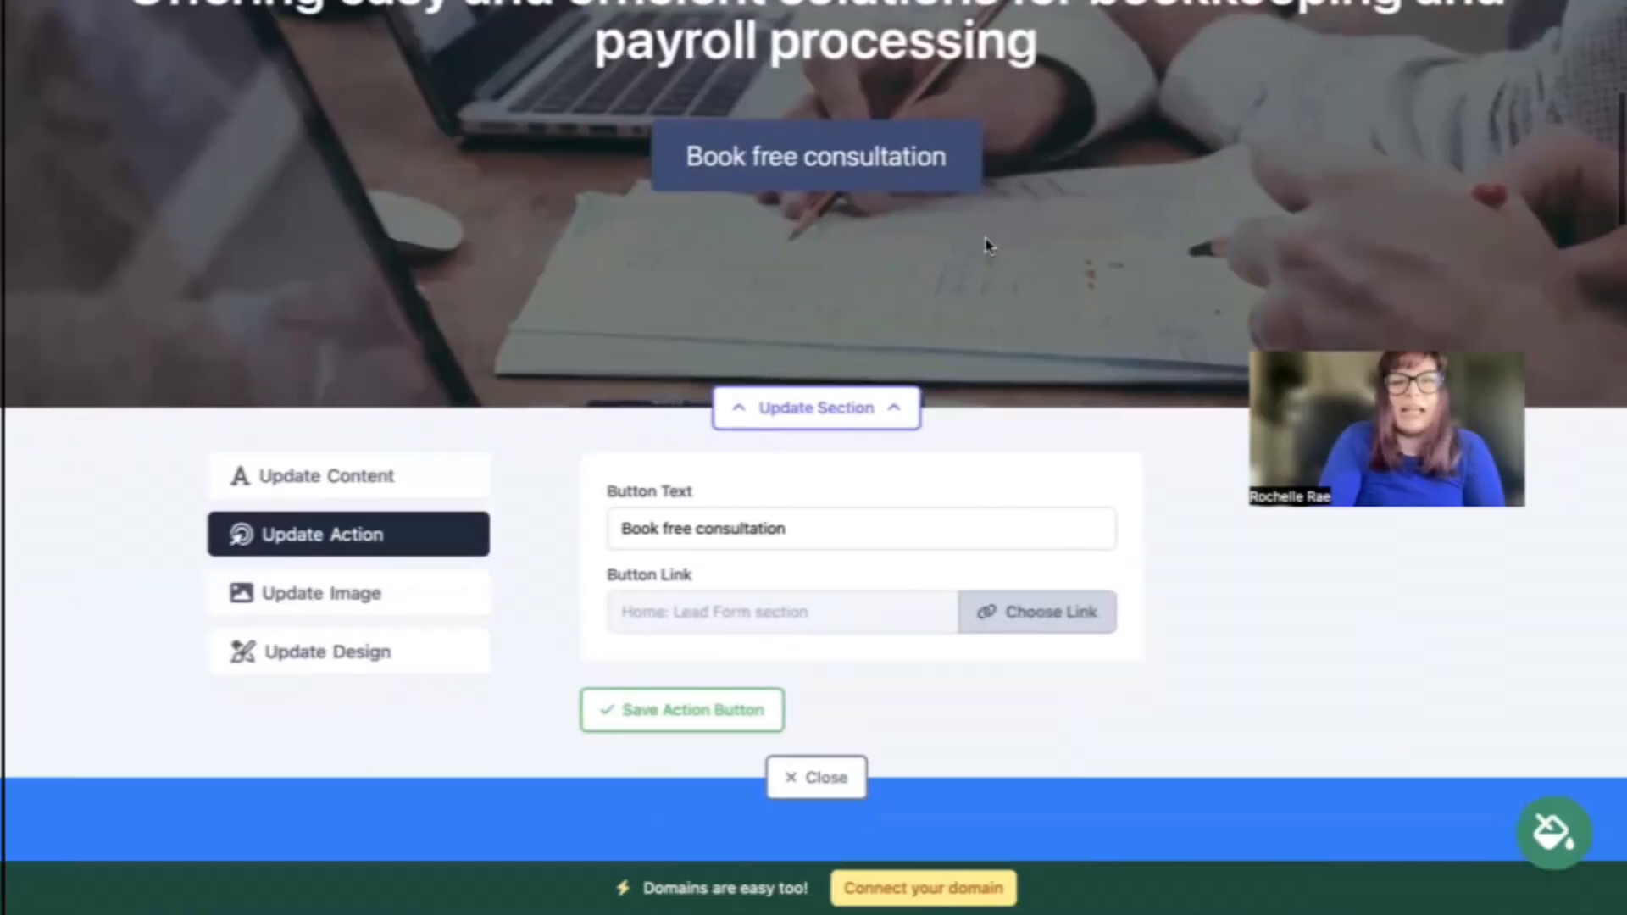
triple_click(792, 526)
text(Call Us)
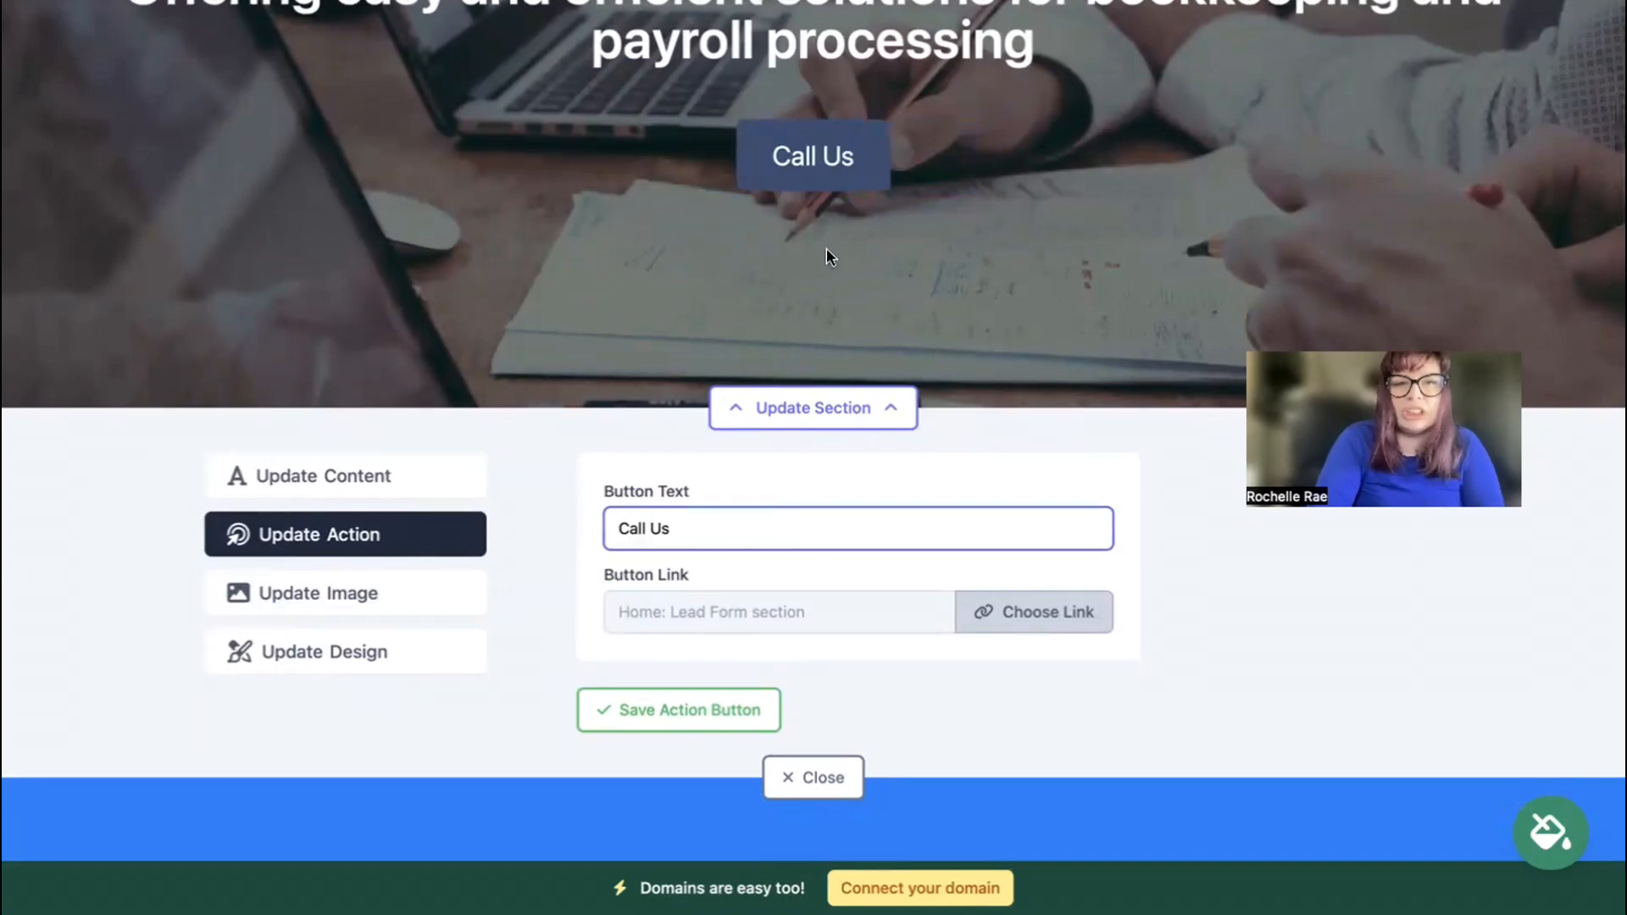
click(1056, 620)
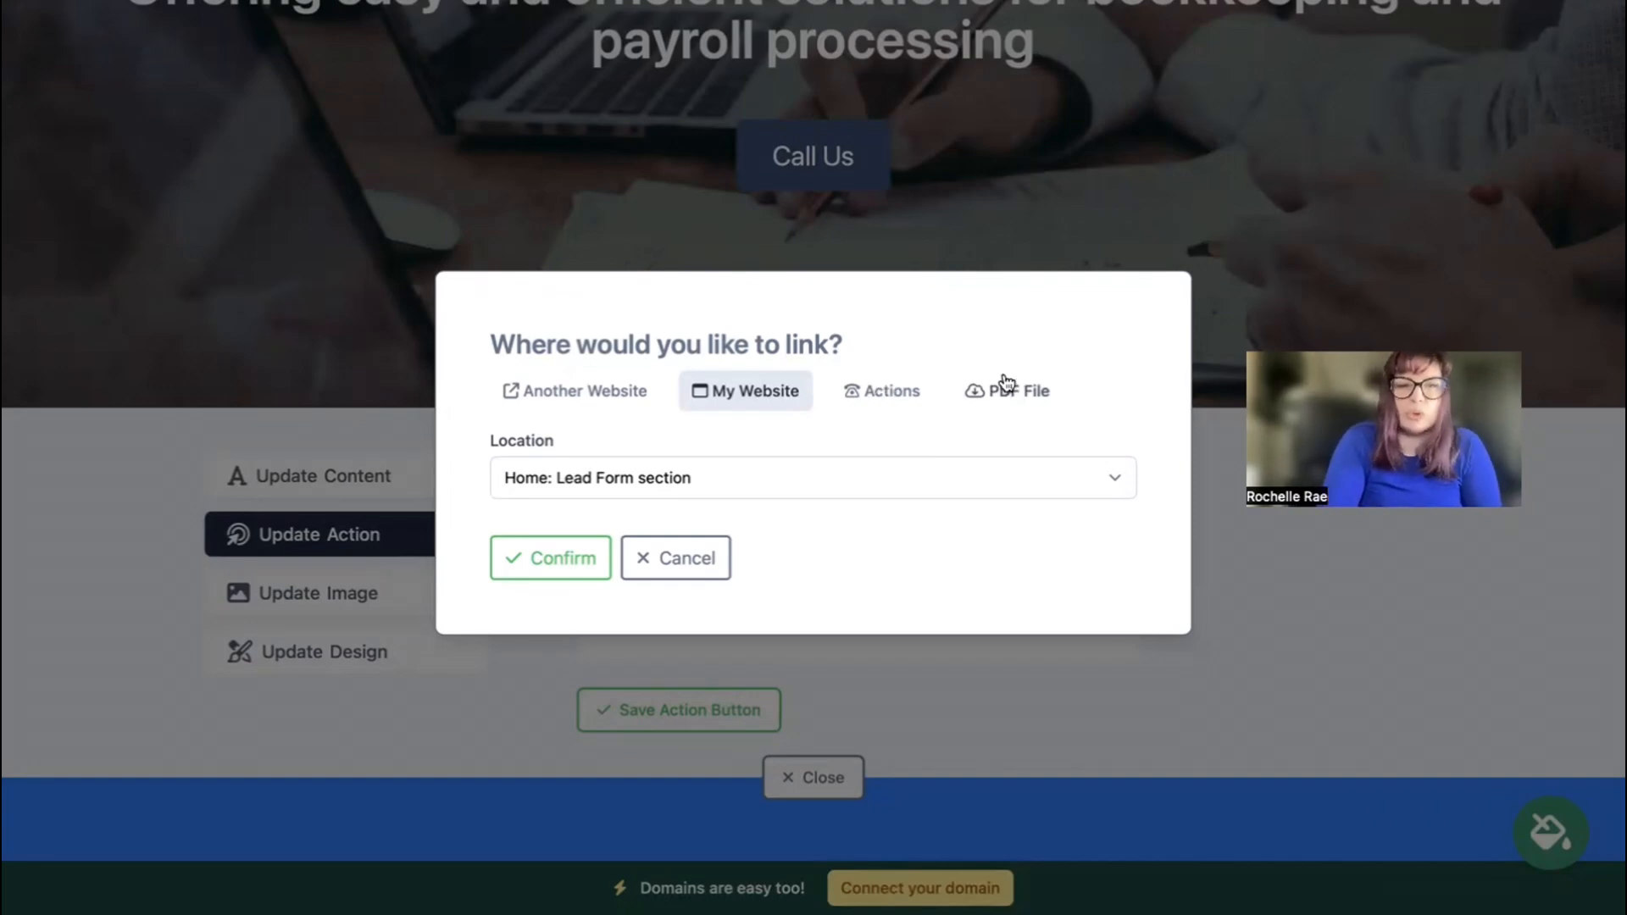
click(579, 407)
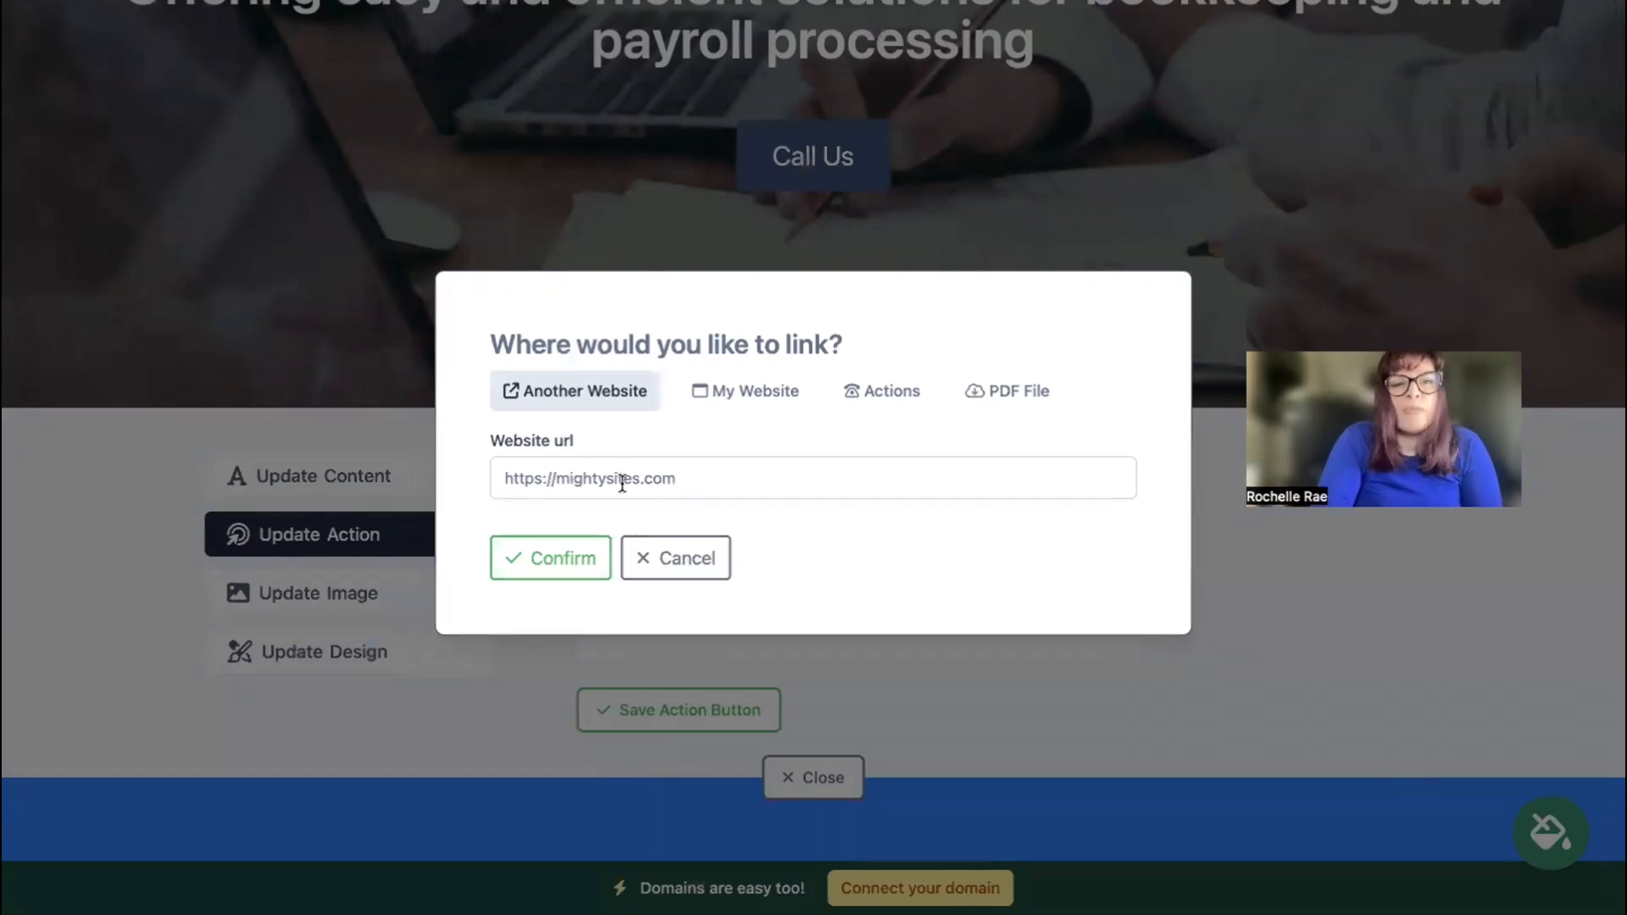
click(594, 566)
click(814, 777)
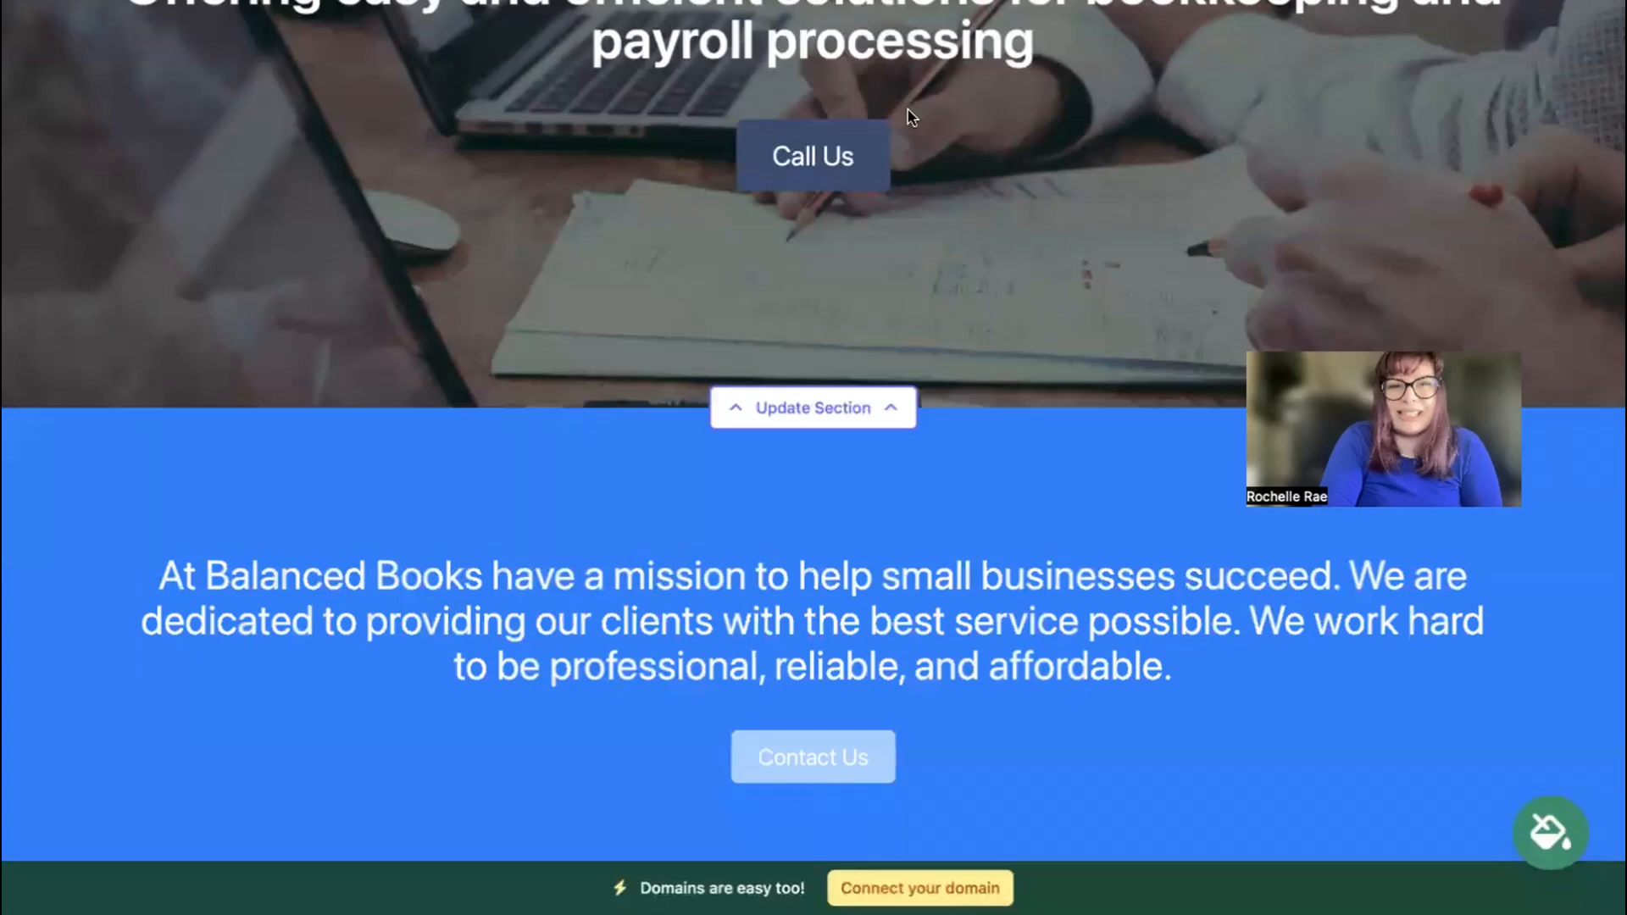
scroll(864, 225, down, 5)
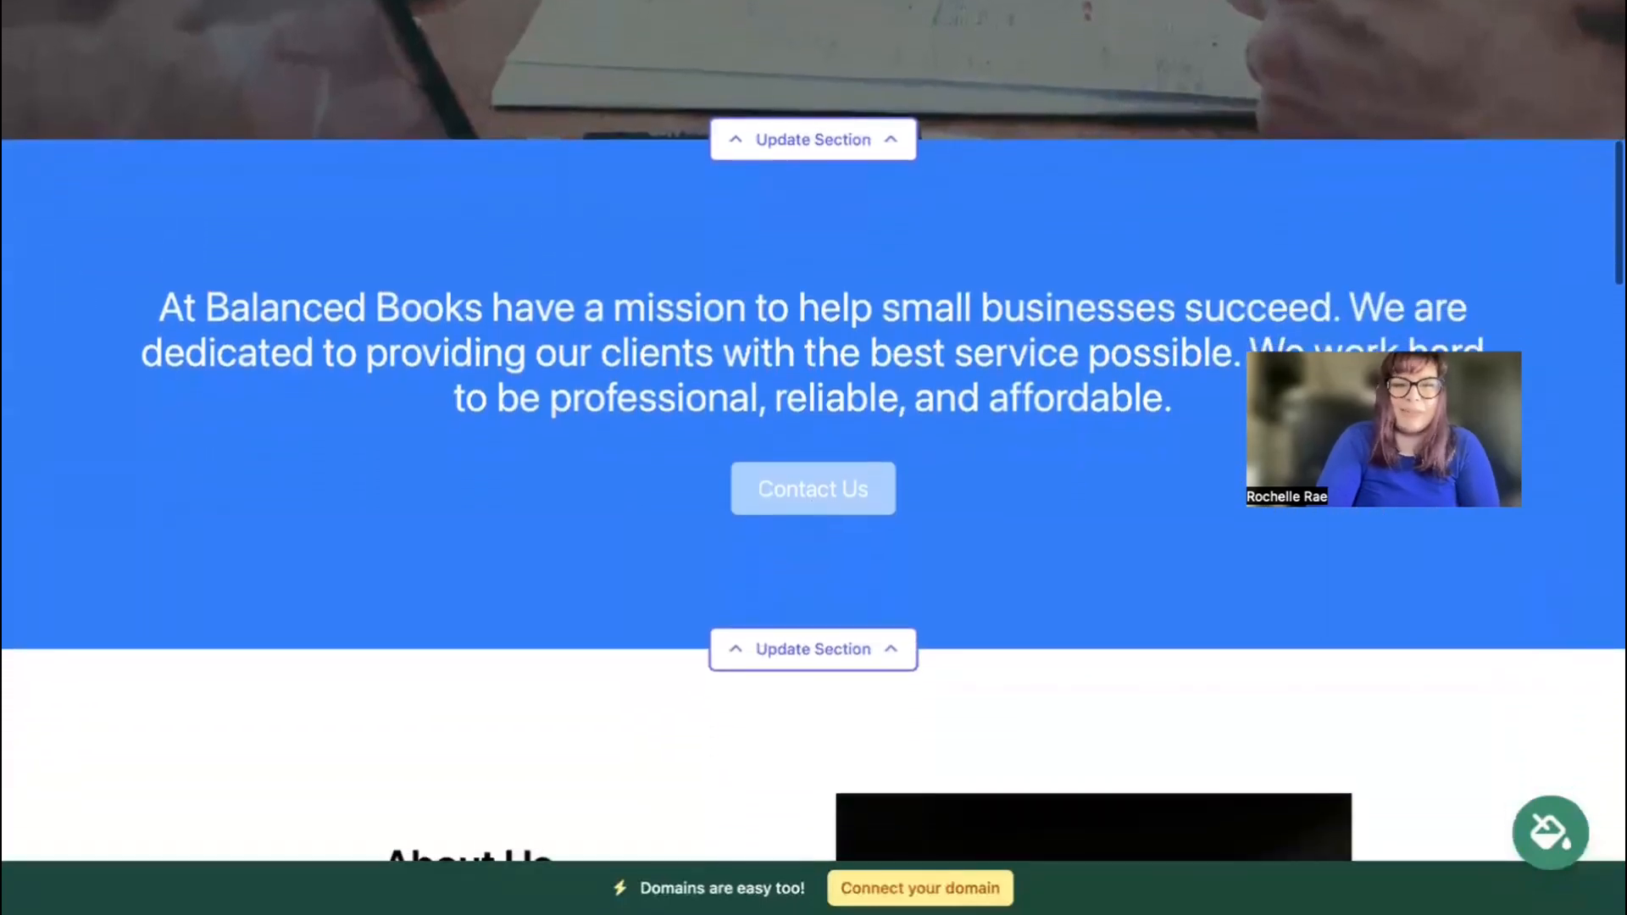
scroll(814, 458, down, 5)
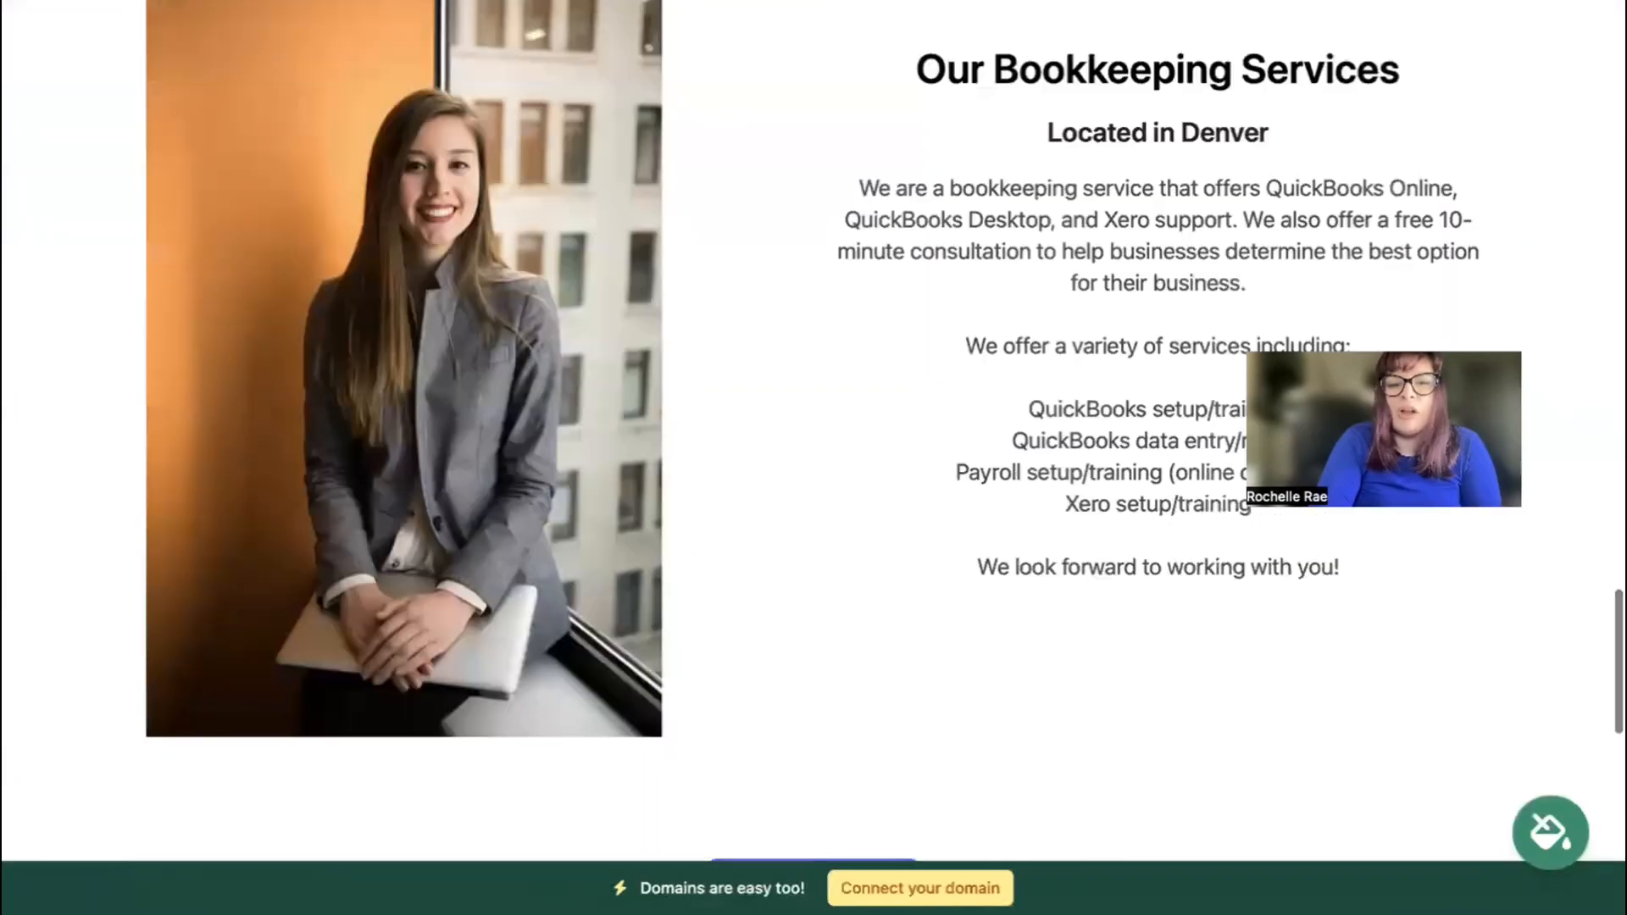
scroll(814, 458, down, 6)
scroll(814, 457, down, 4)
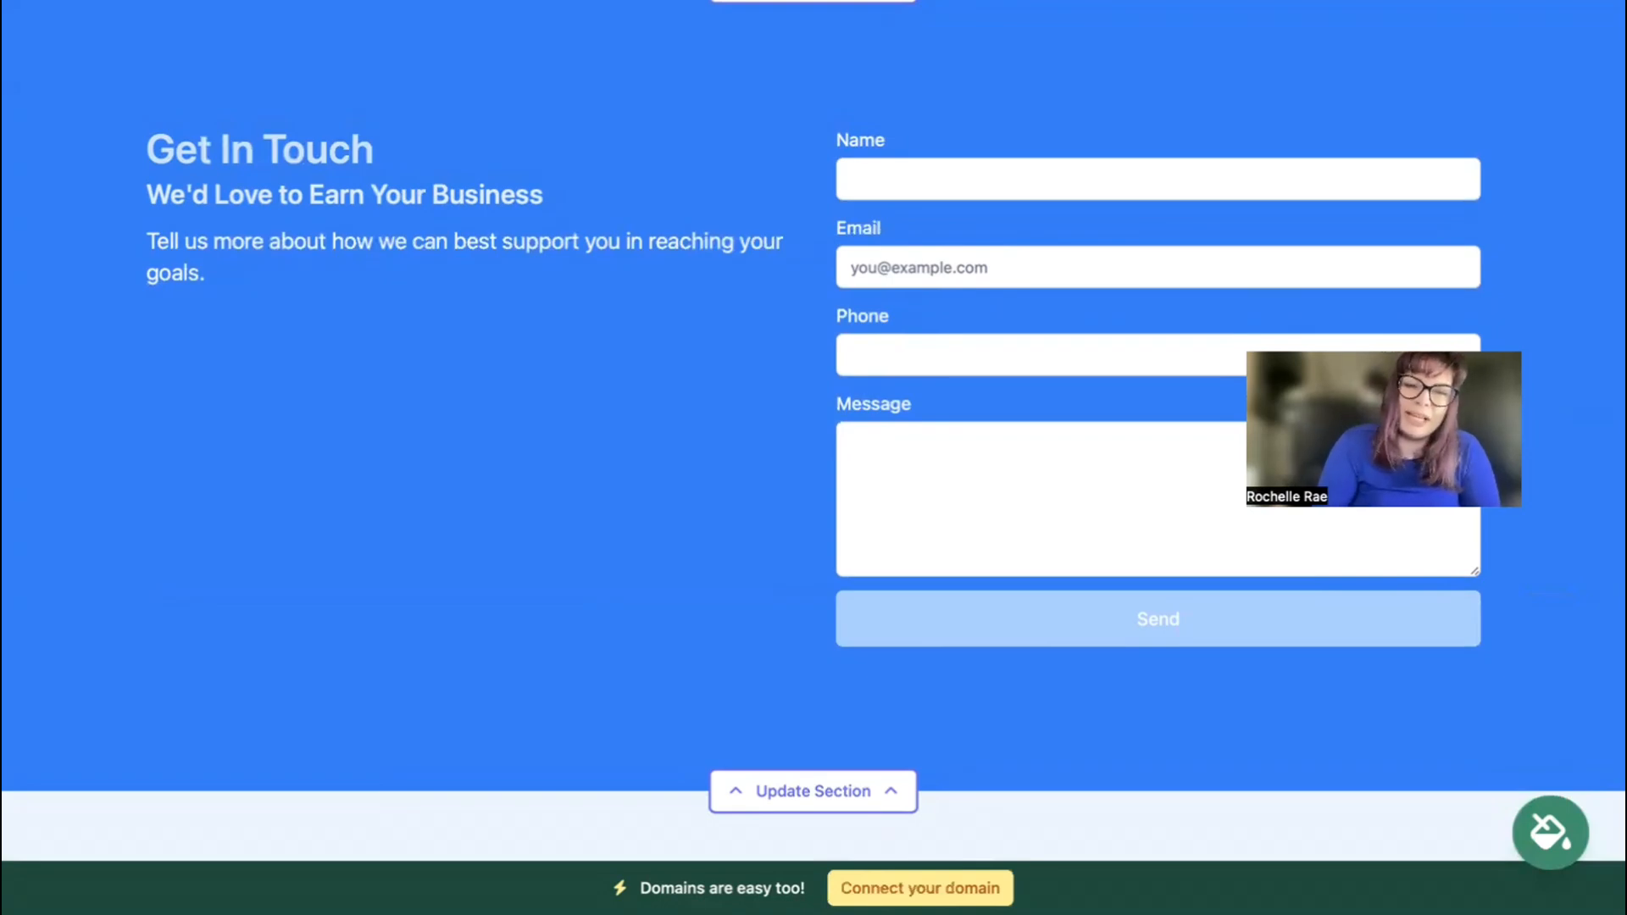
scroll(813, 458, up, 6)
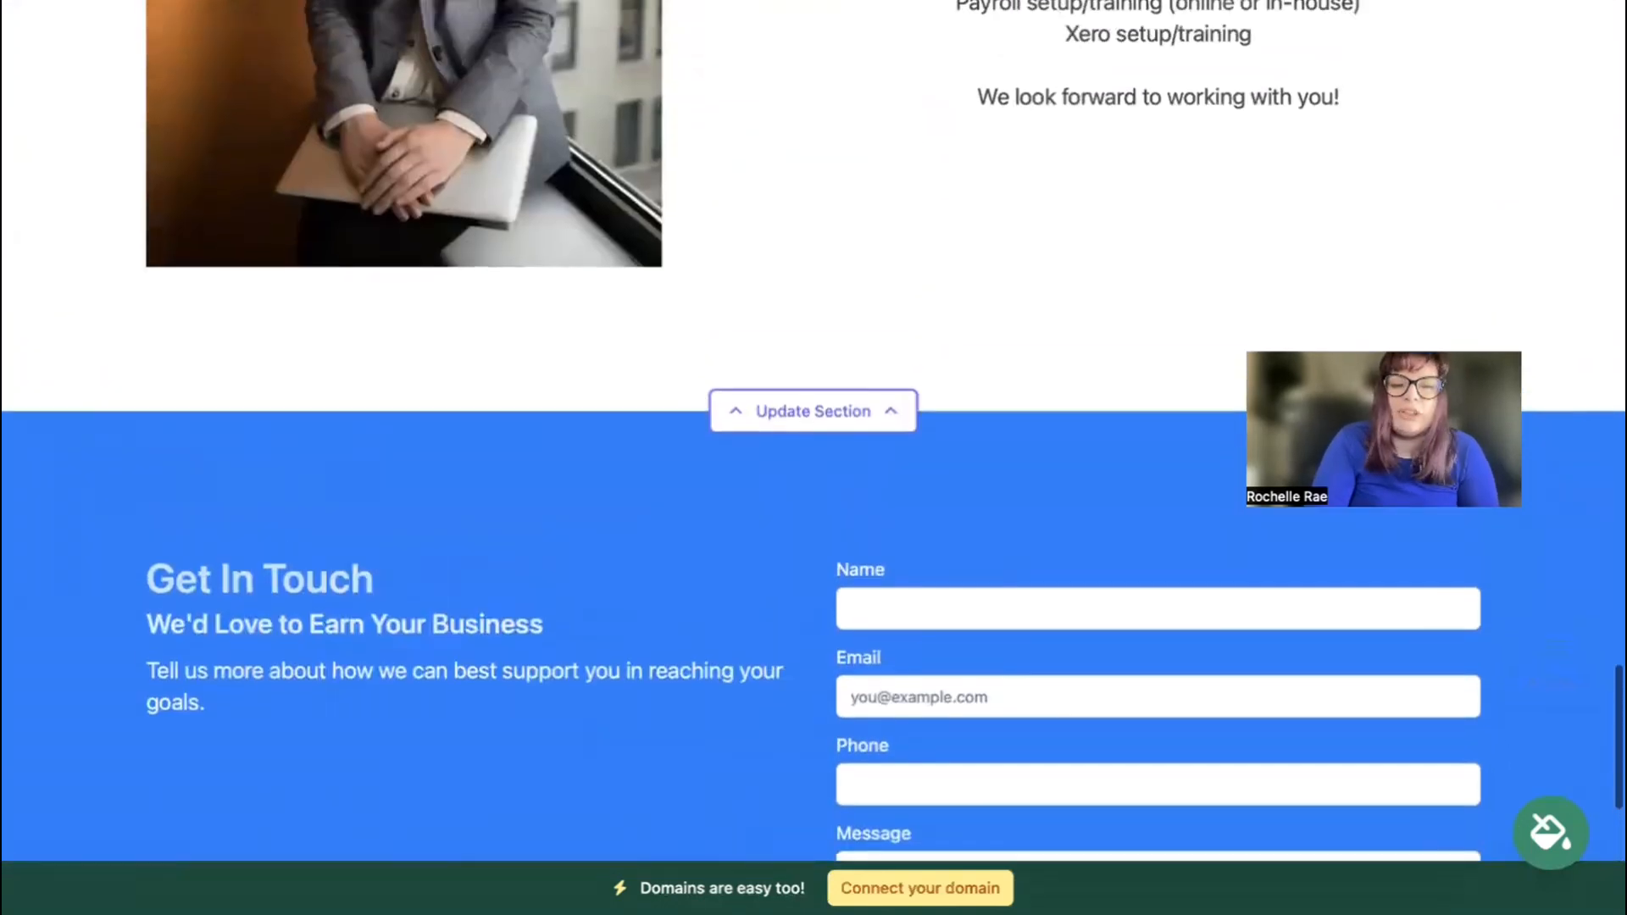
scroll(813, 458, up, 6)
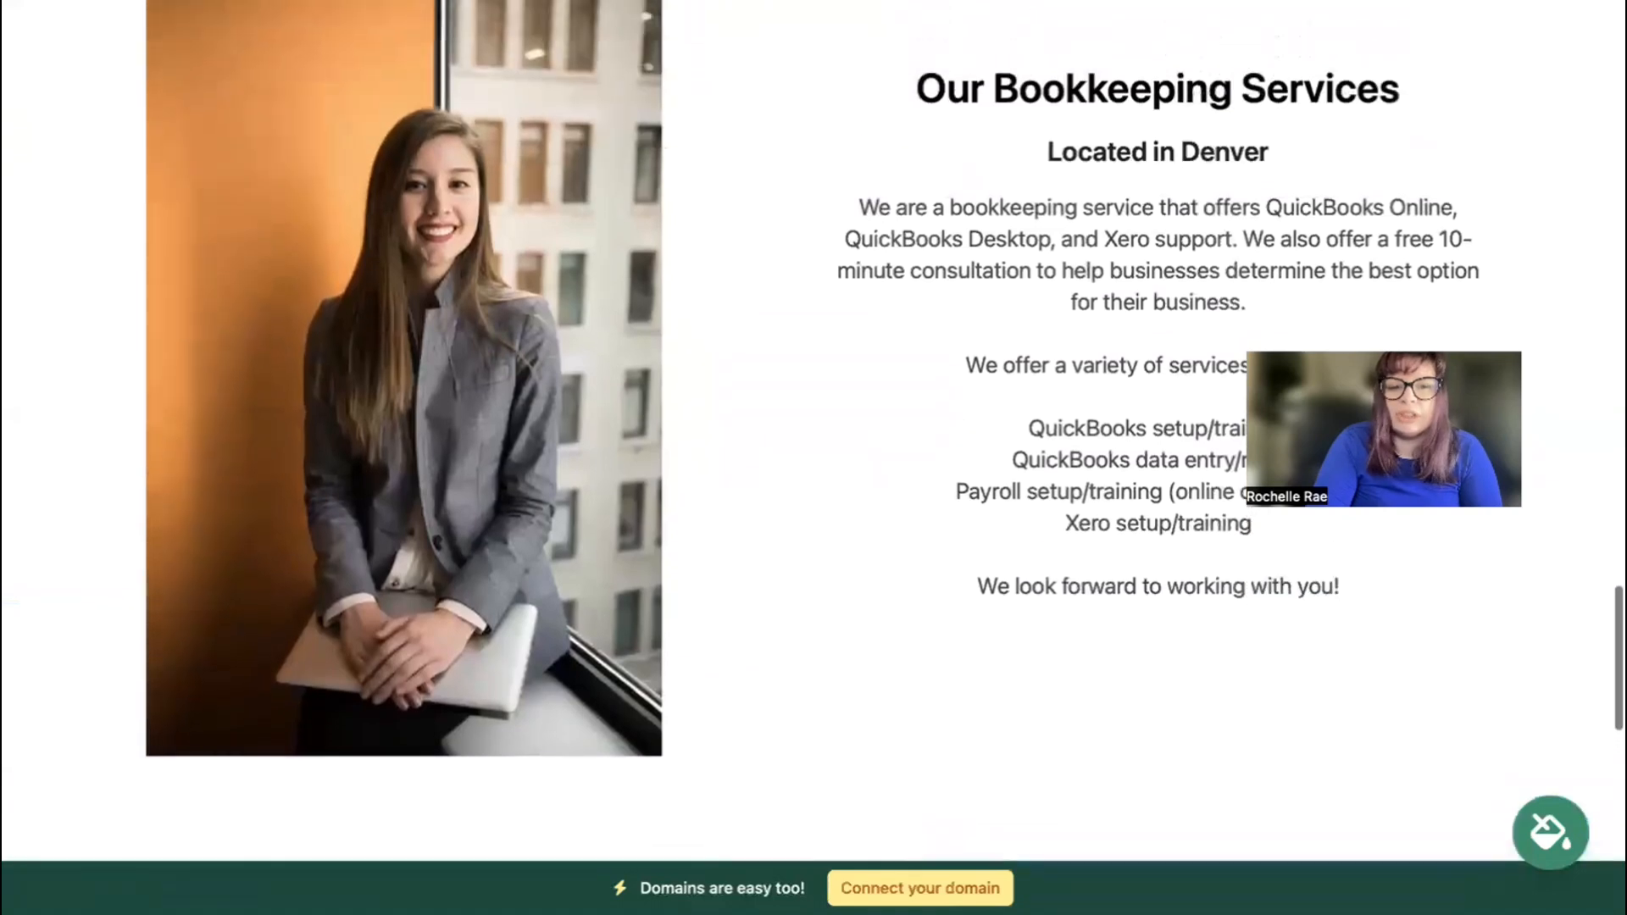
scroll(998, 569, up, 1)
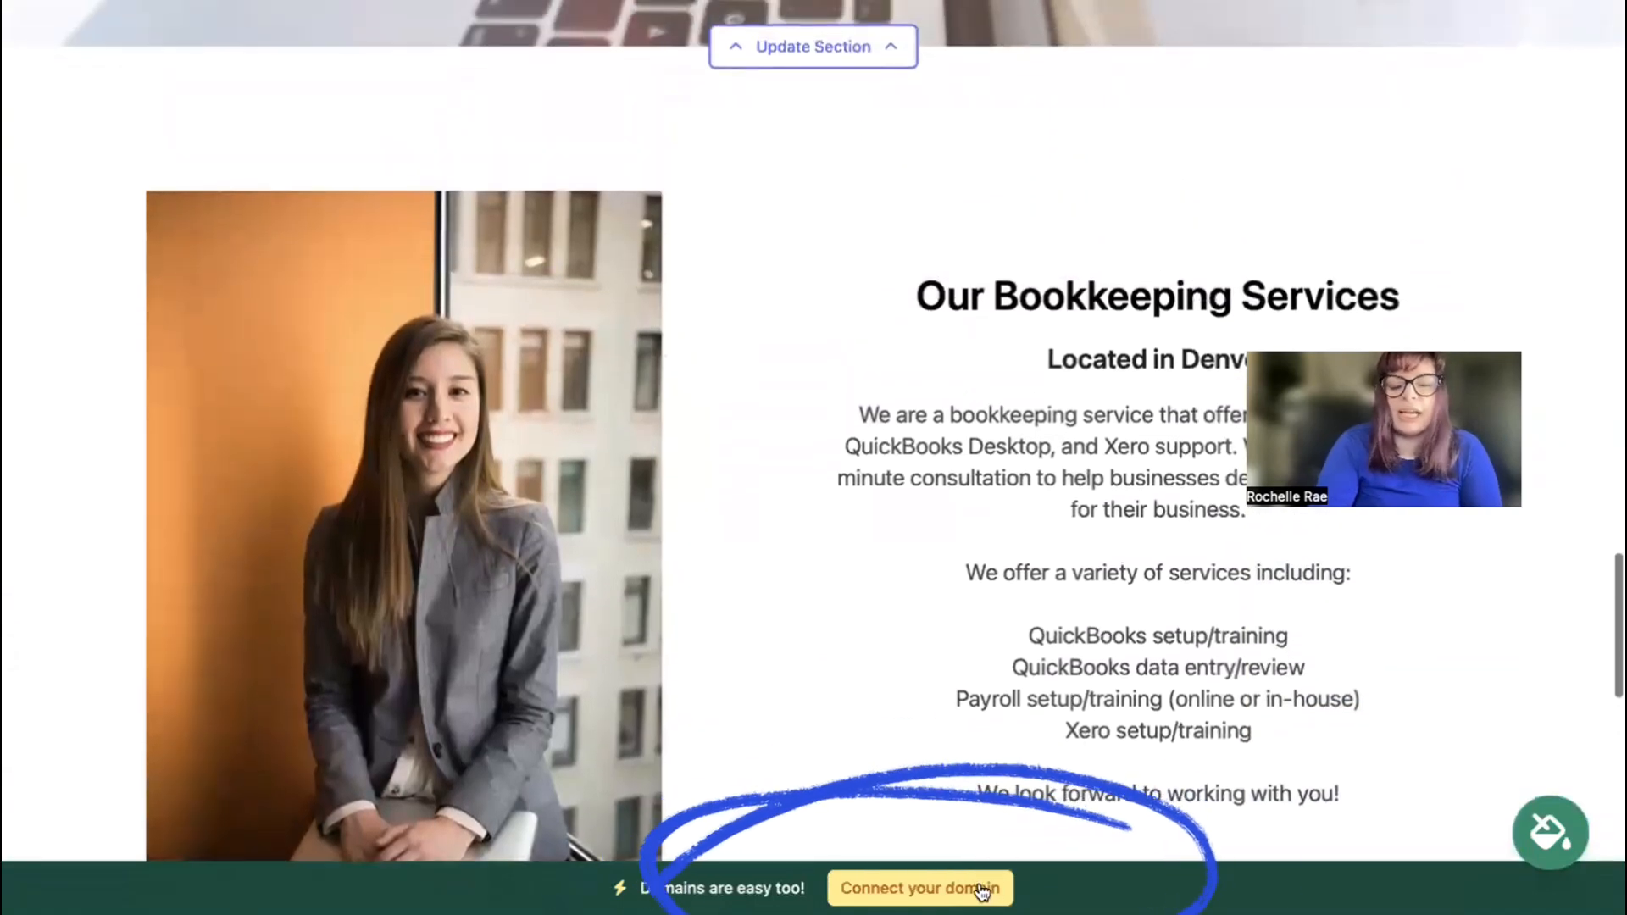
scroll(981, 892, up, 6)
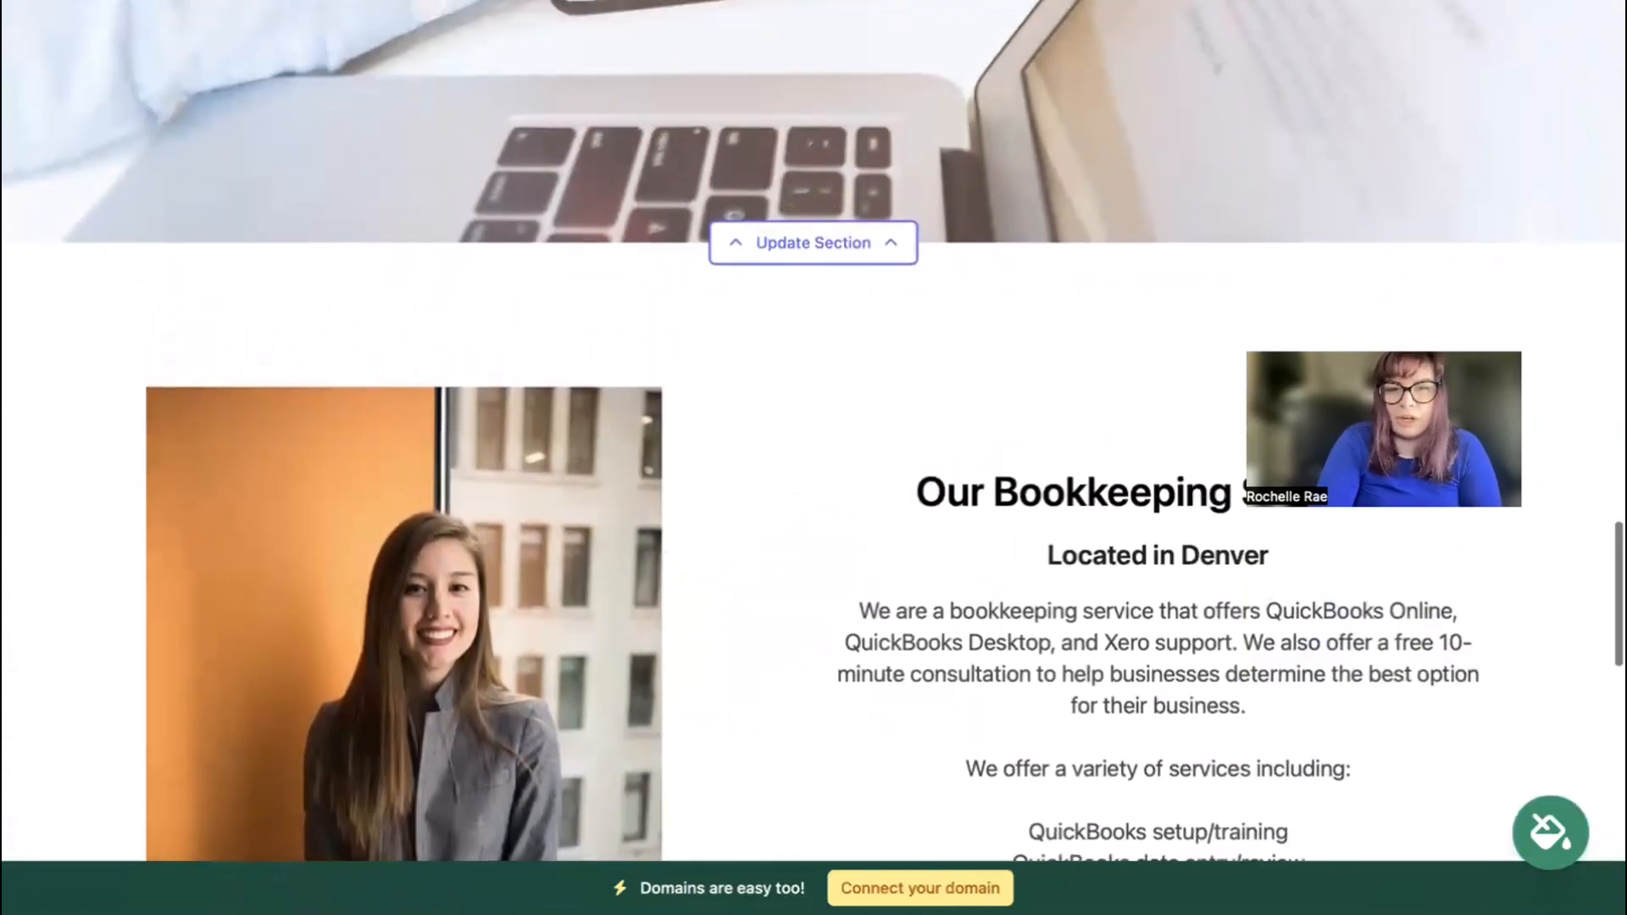
scroll(813, 431, up, 5)
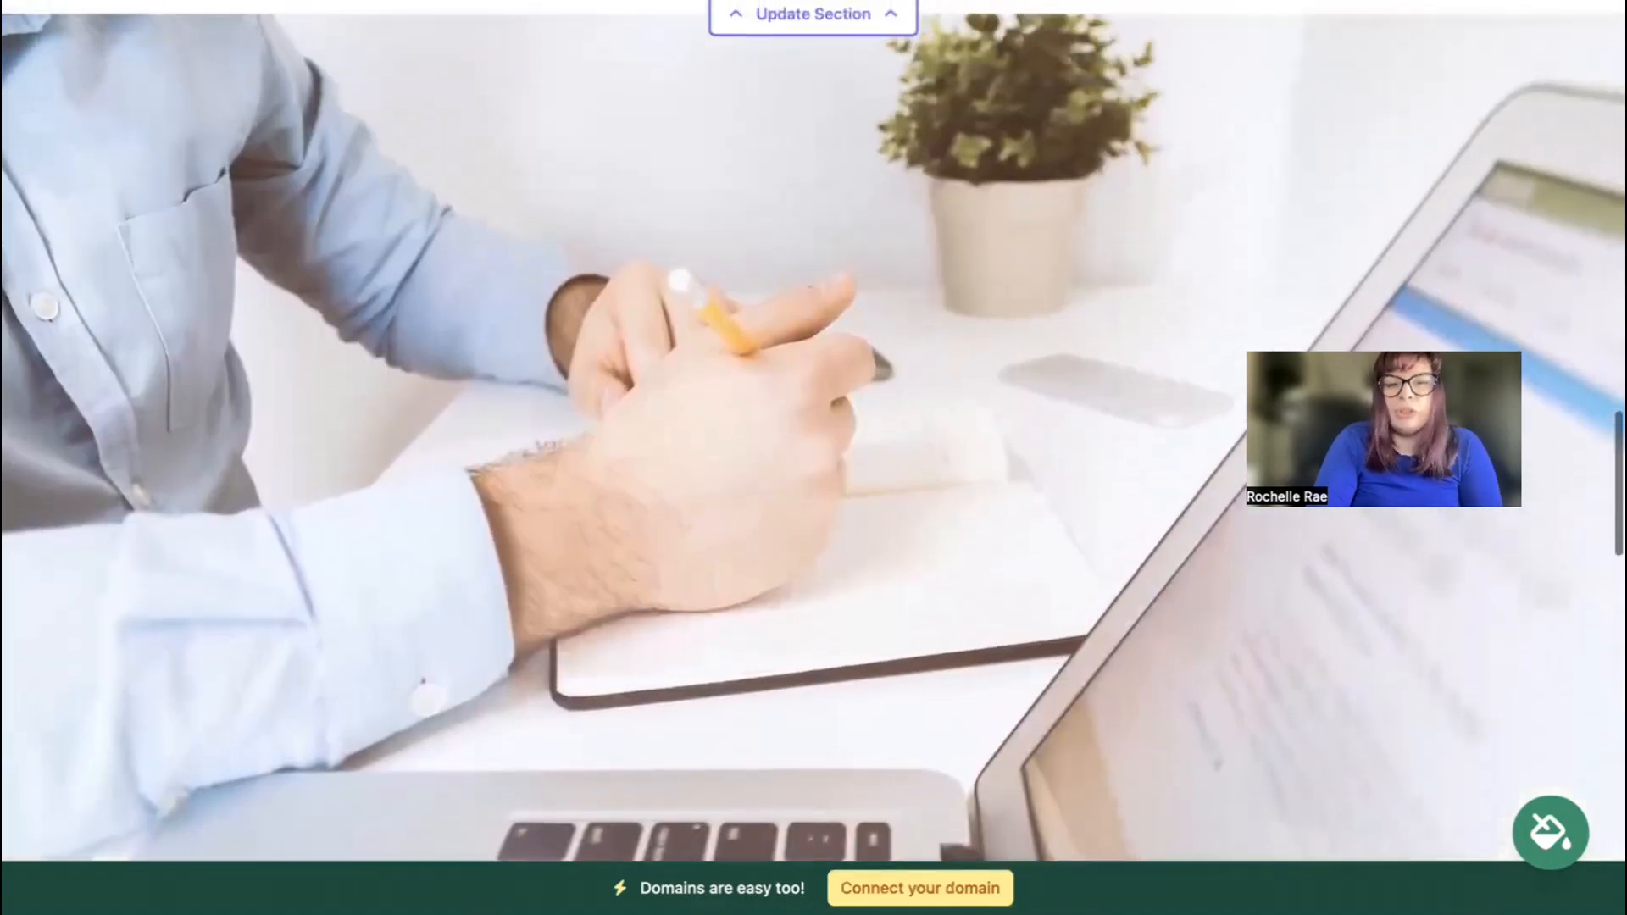
scroll(813, 431, down, 2)
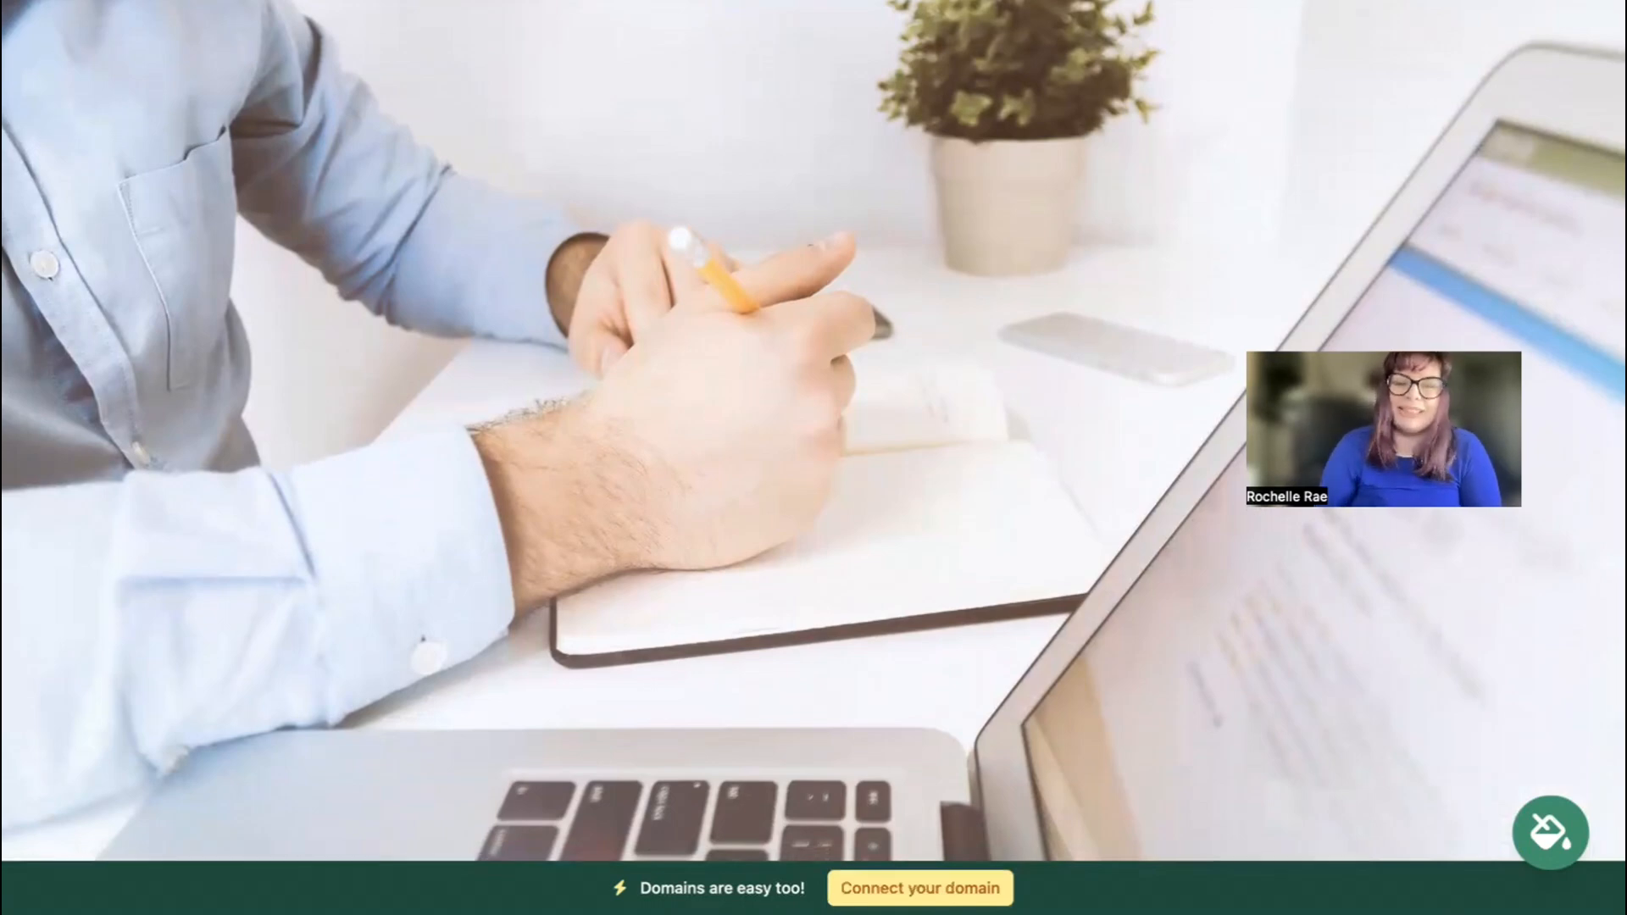
scroll(814, 431, up, 4)
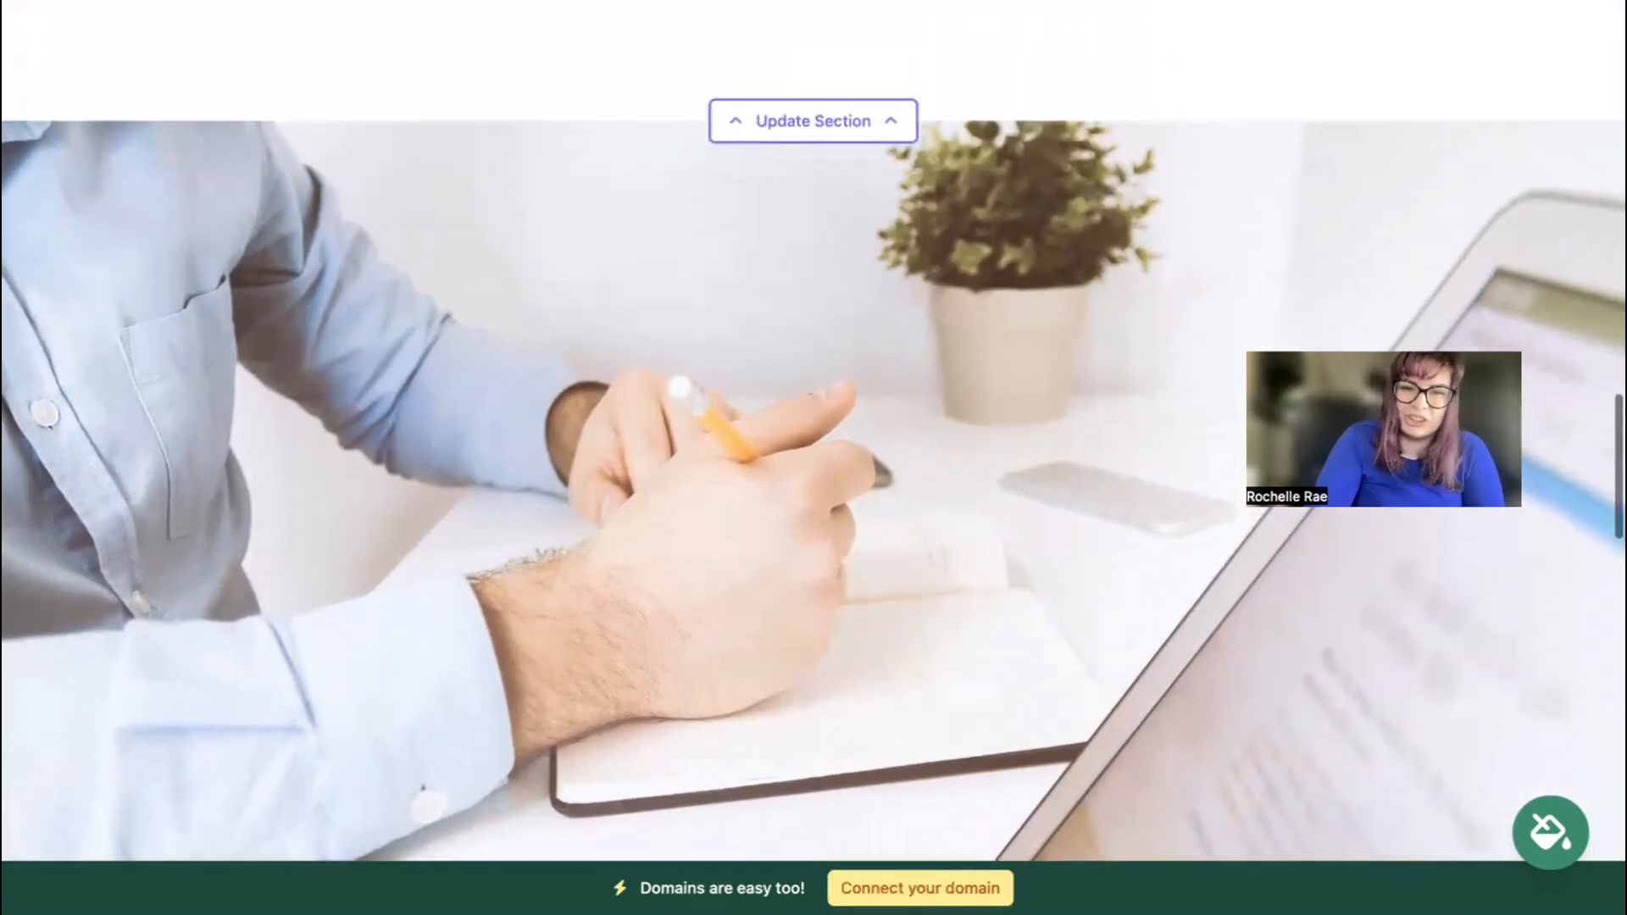
scroll(814, 431, up, 6)
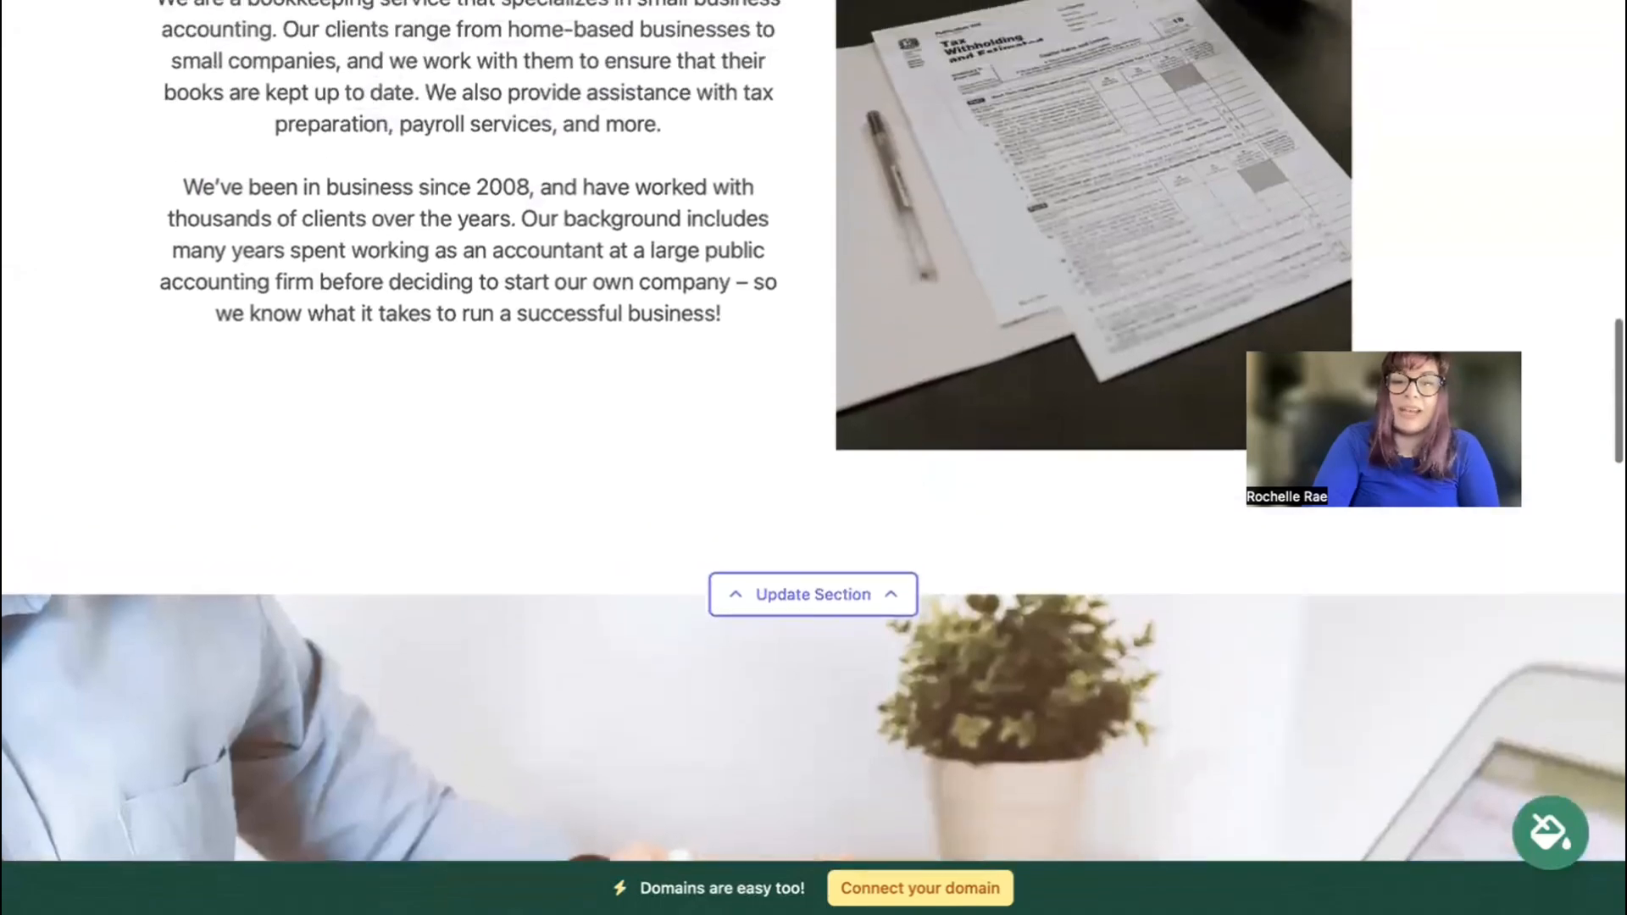
scroll(814, 430, up, 5)
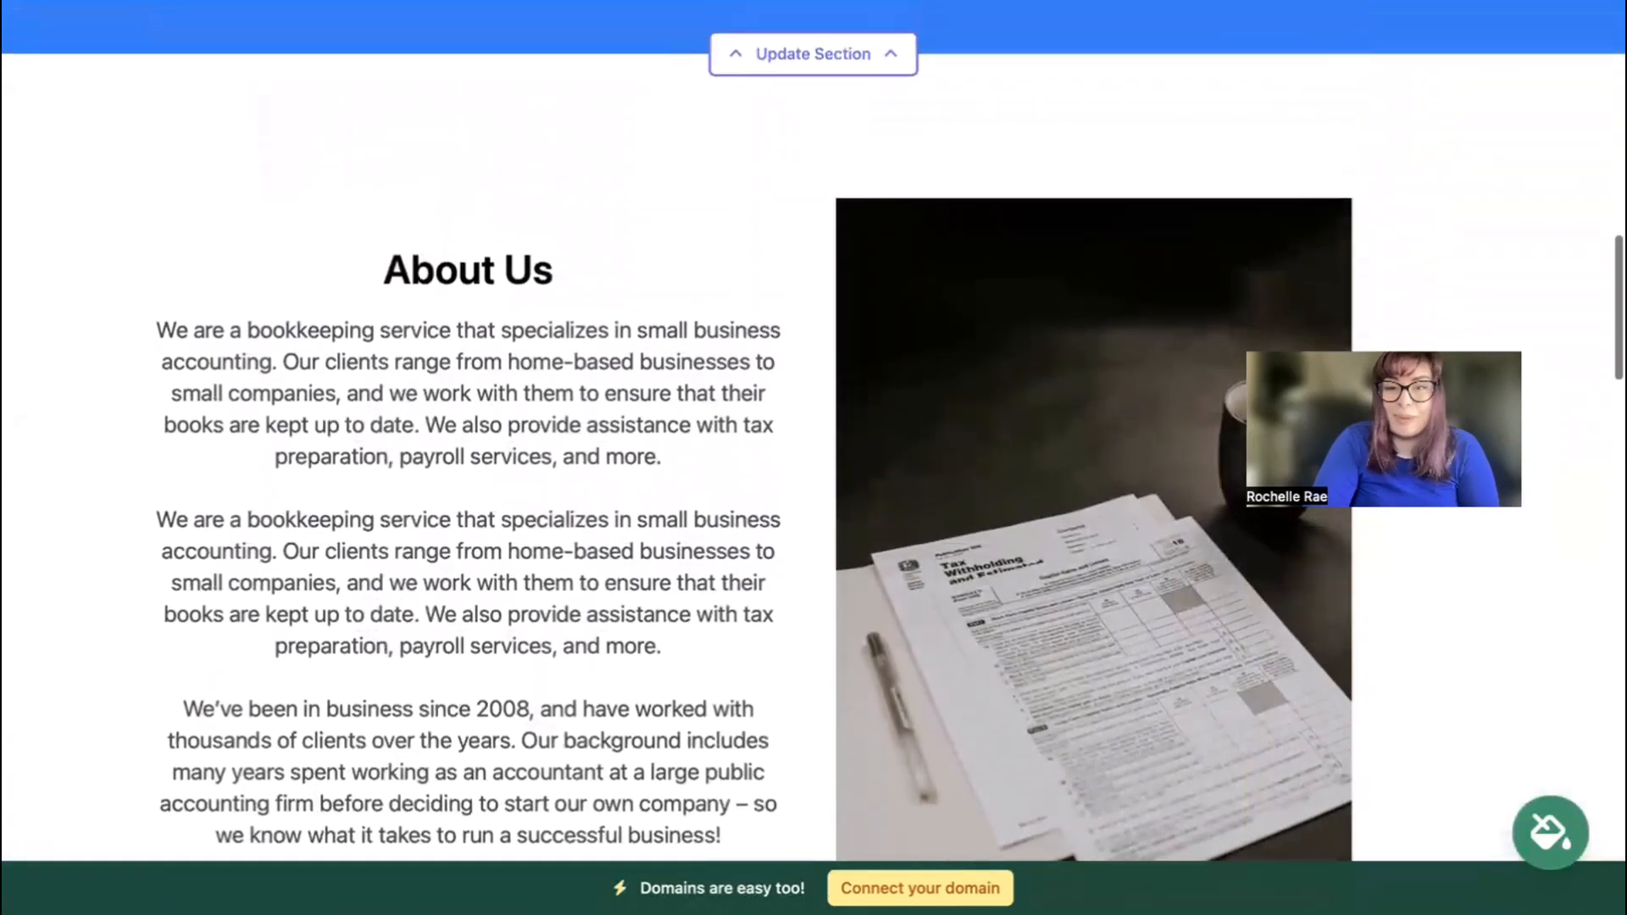
scroll(813, 431, up, 6)
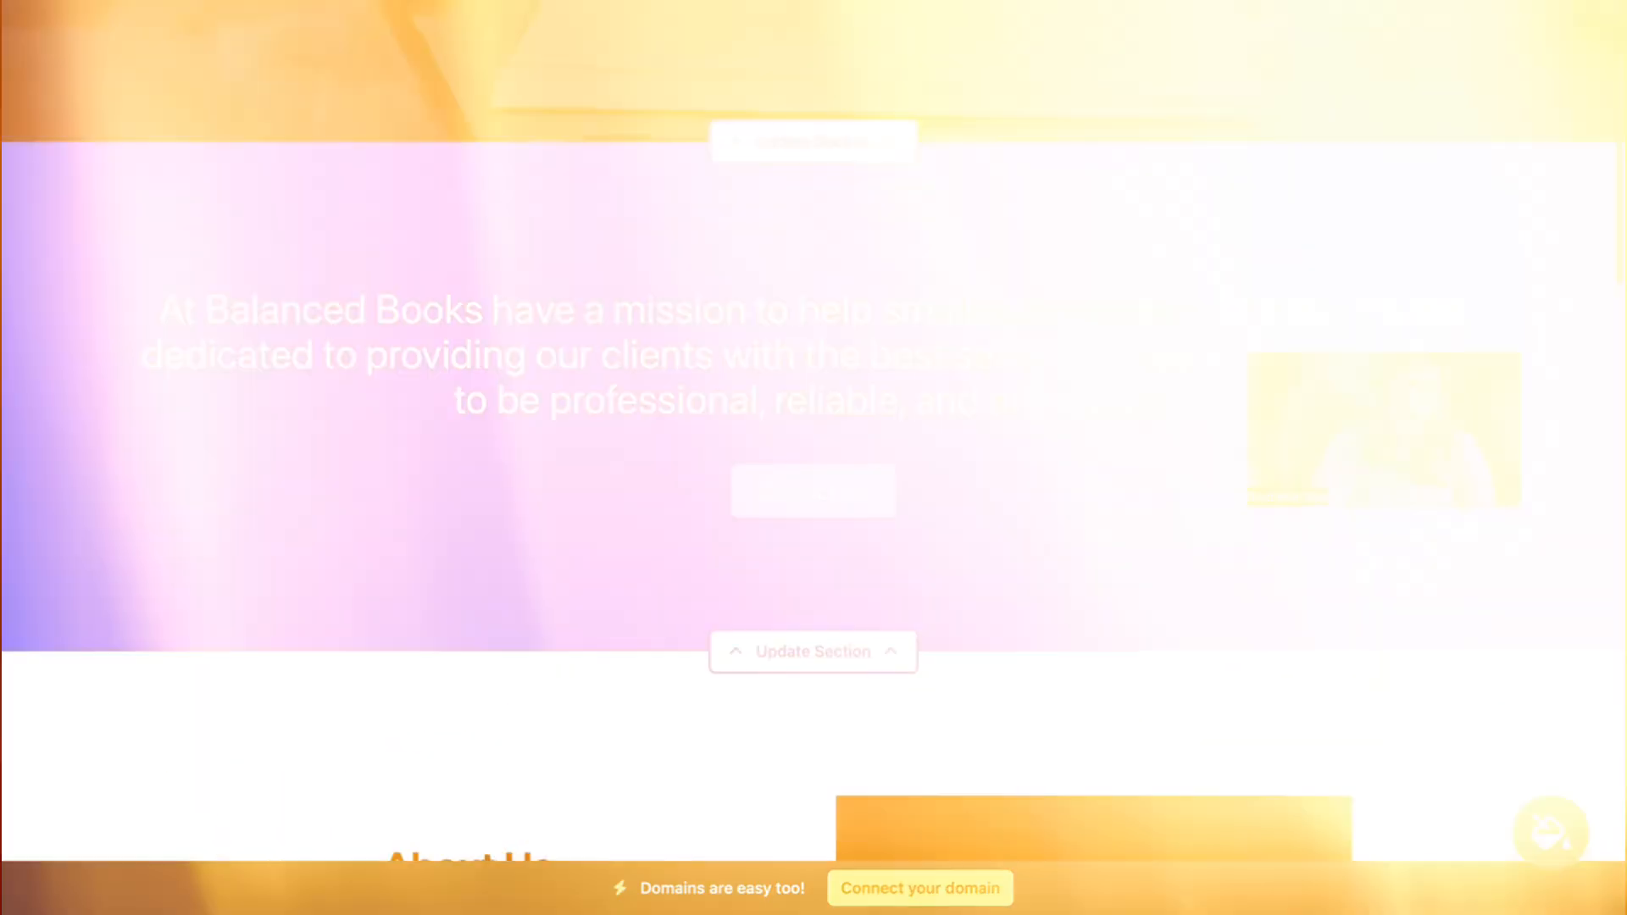
scroll(813, 431, up, 5)
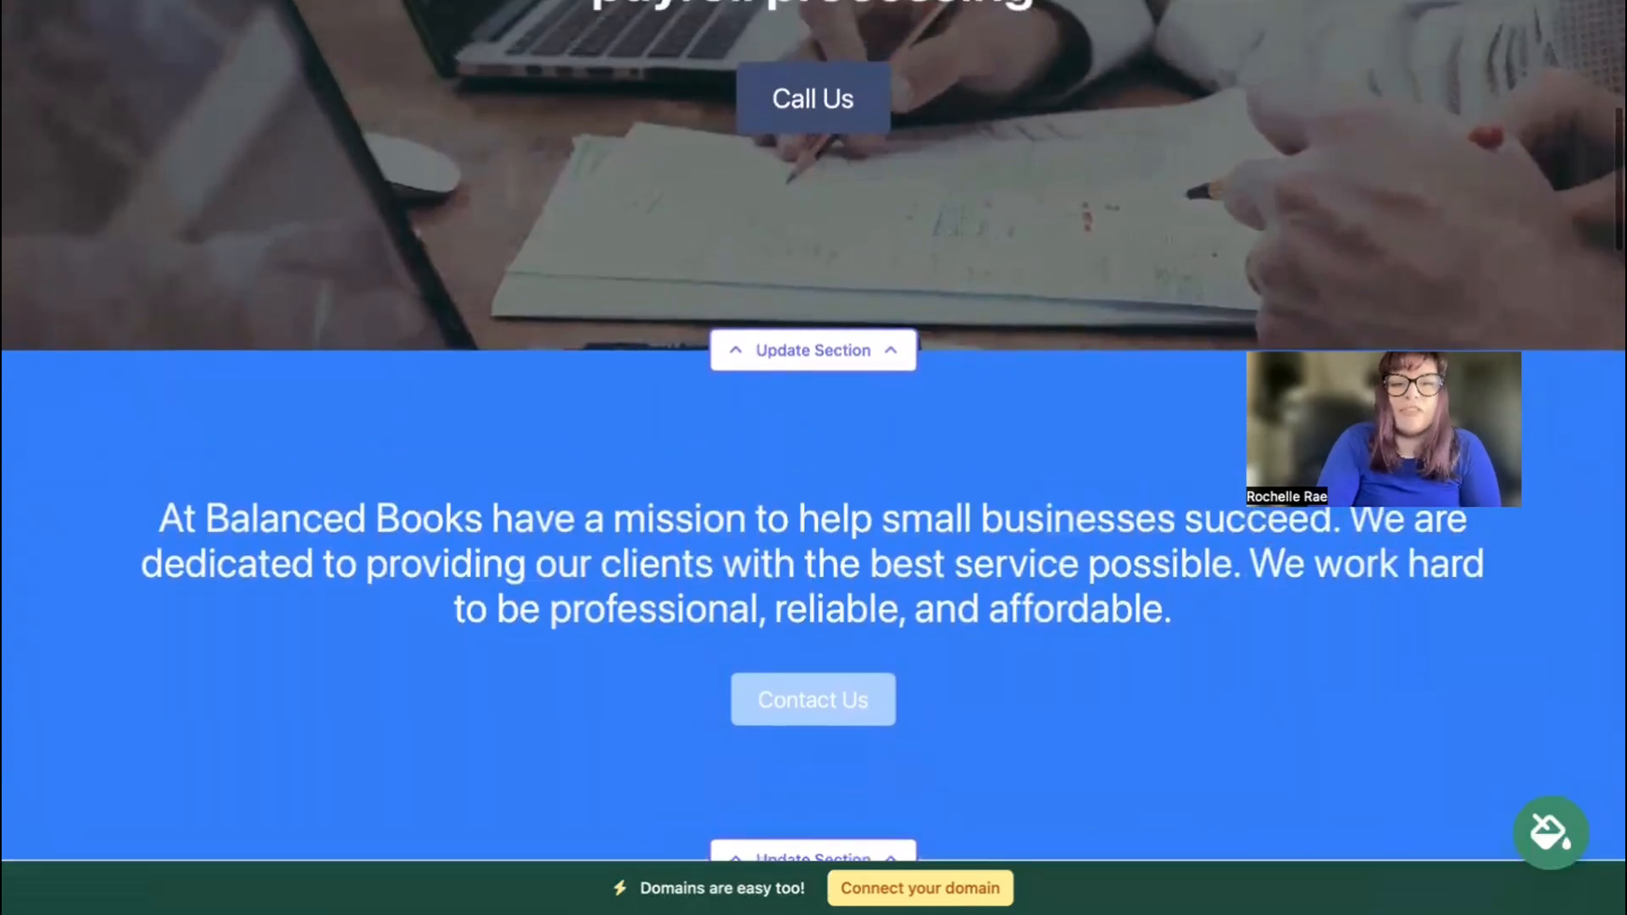
scroll(814, 430, up, 4)
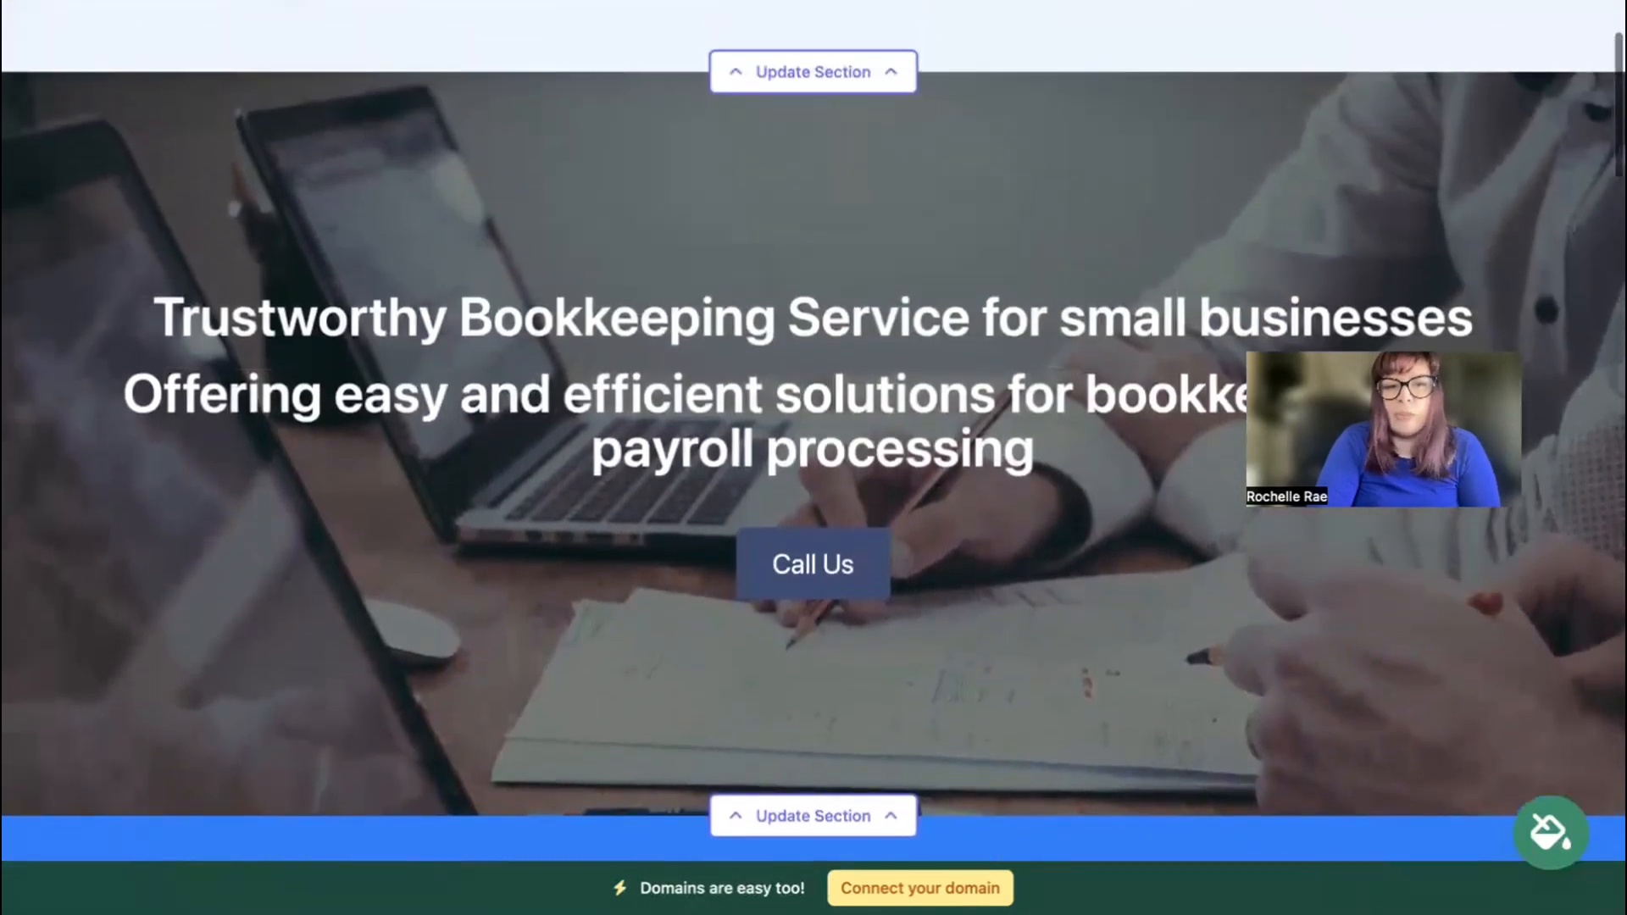
scroll(814, 430, up, 1)
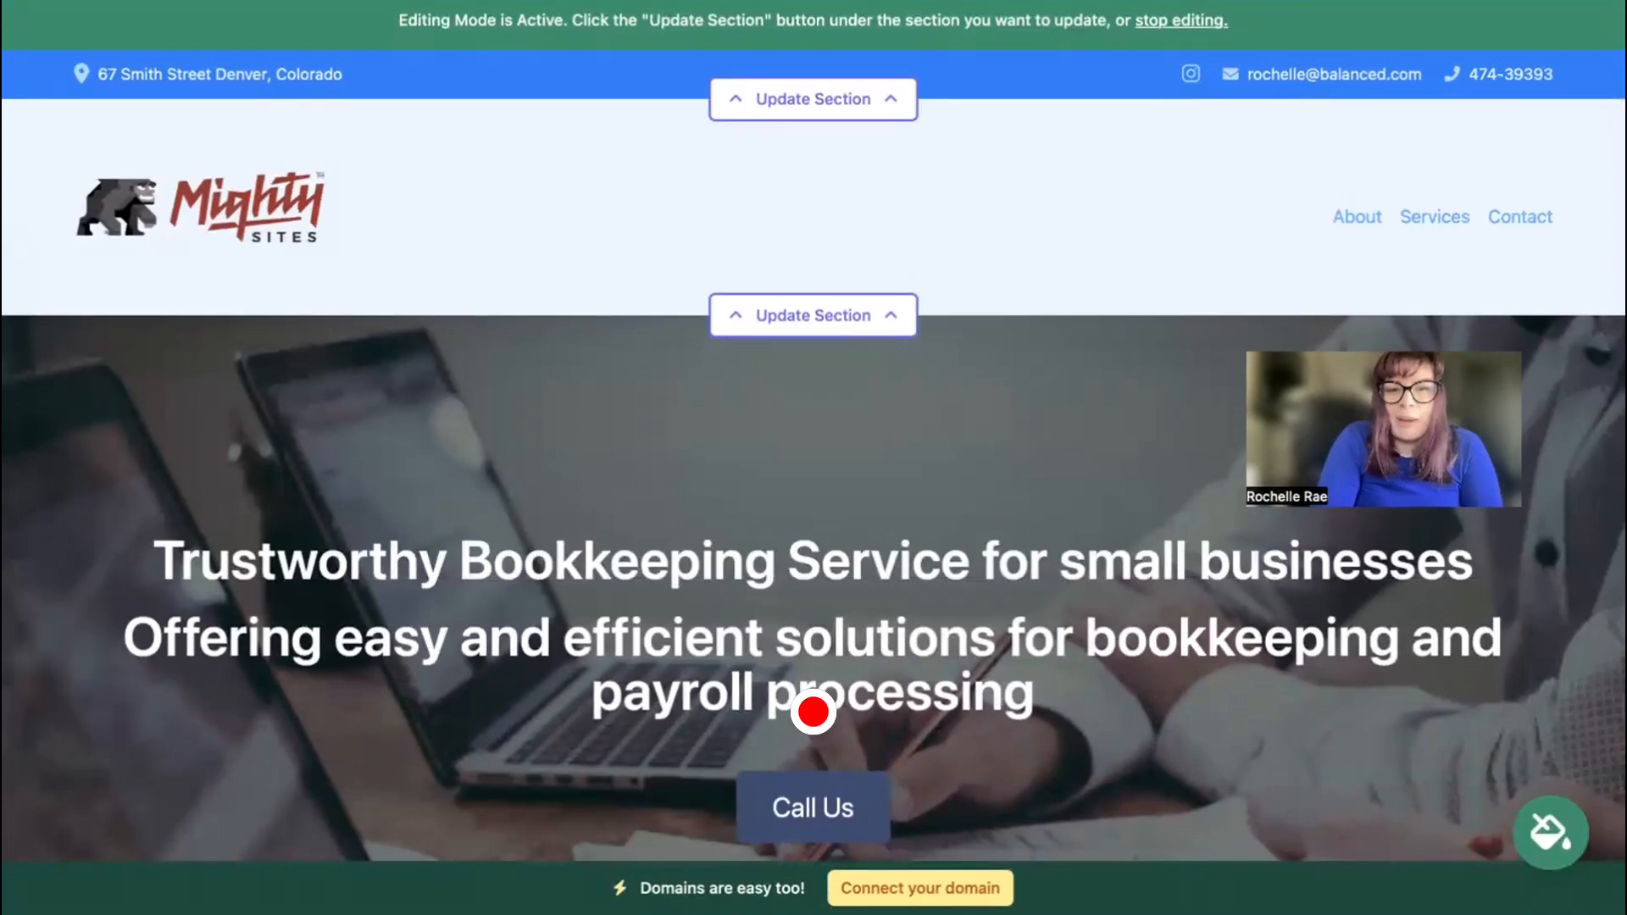
scroll(813, 457, down, 5)
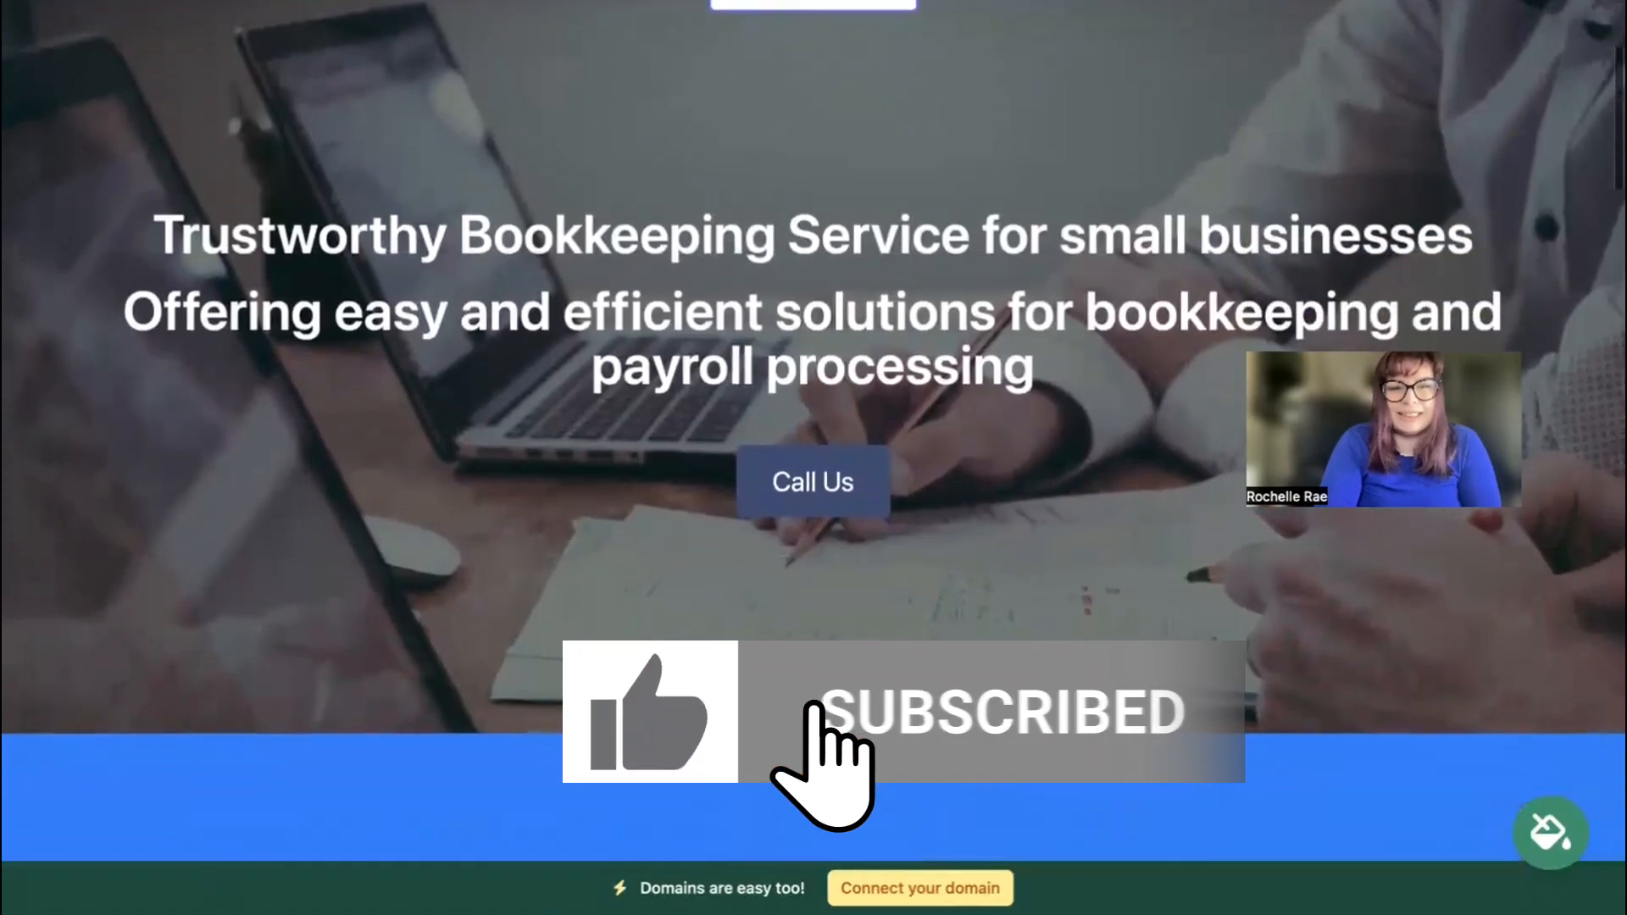
scroll(814, 457, down, 6)
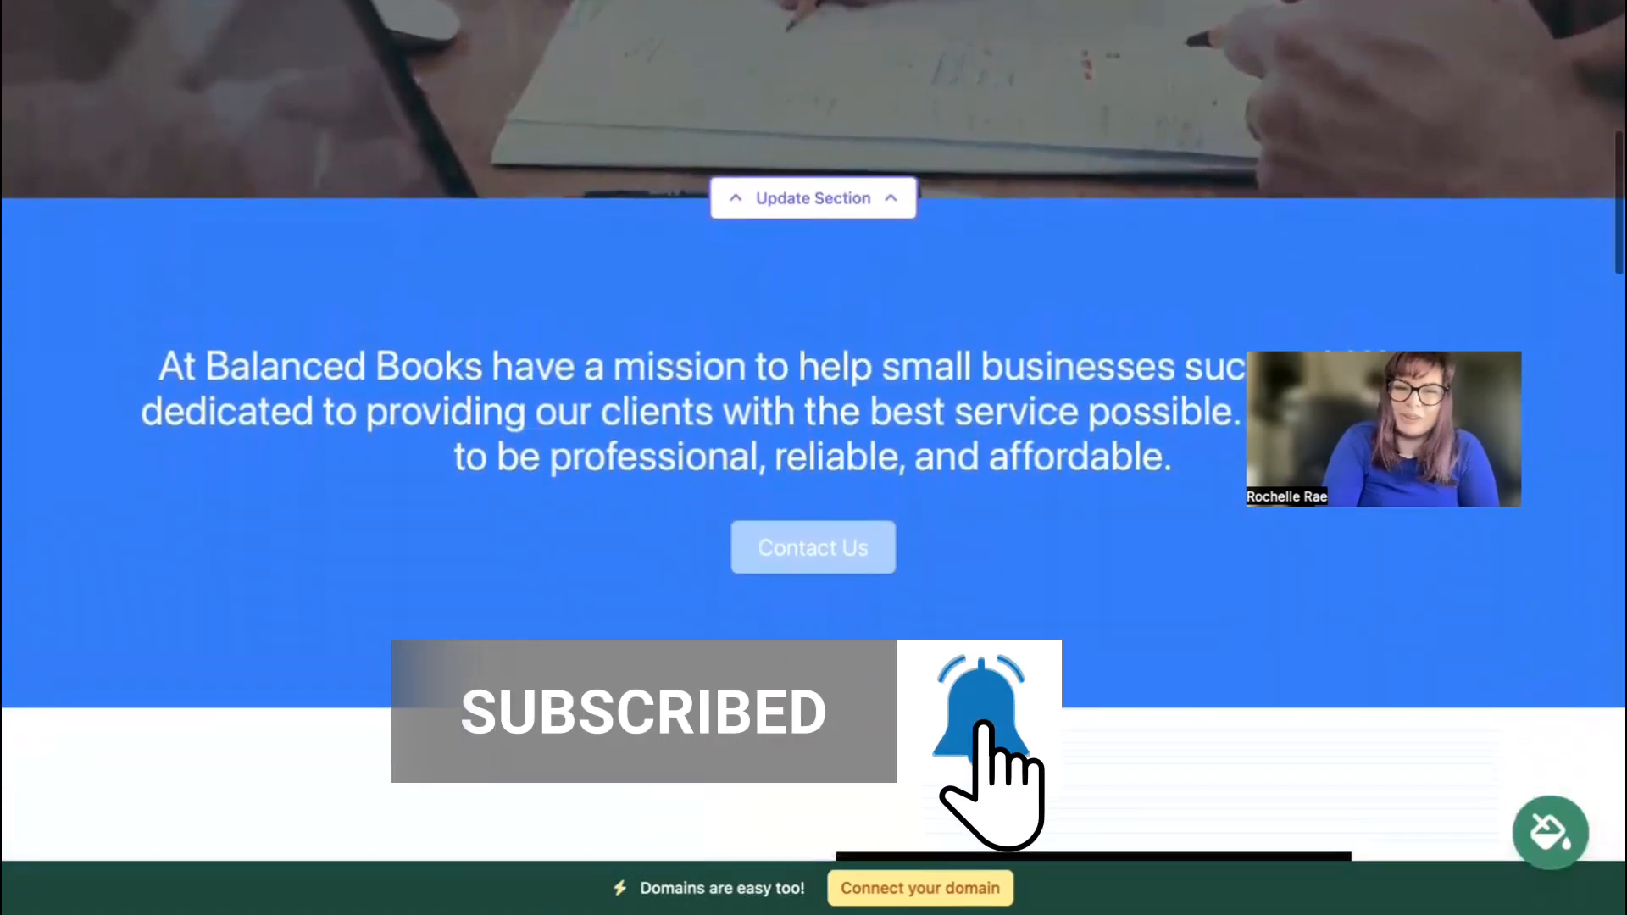